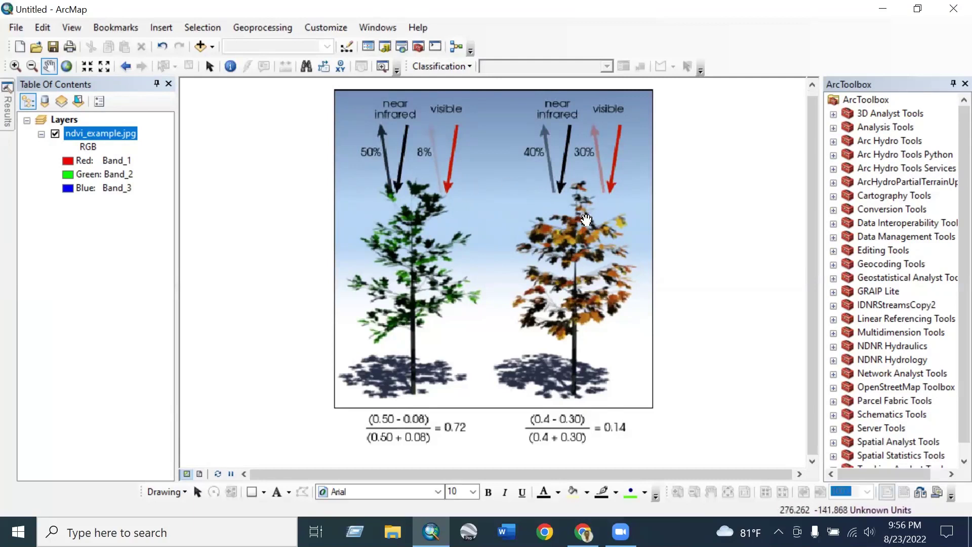
- Remove the ndvi_example.jpg layer from the map
drag(570, 218, 548, 217)
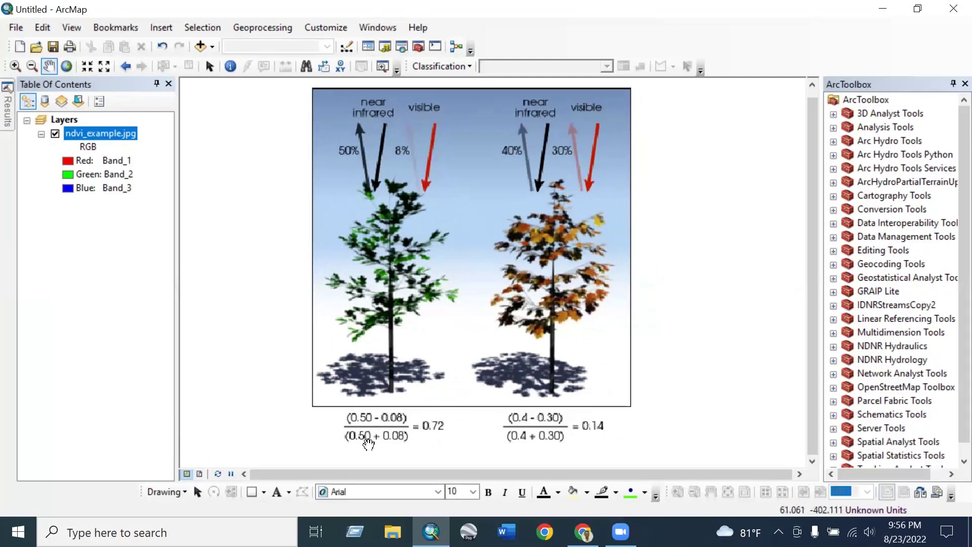
drag(369, 436, 373, 436)
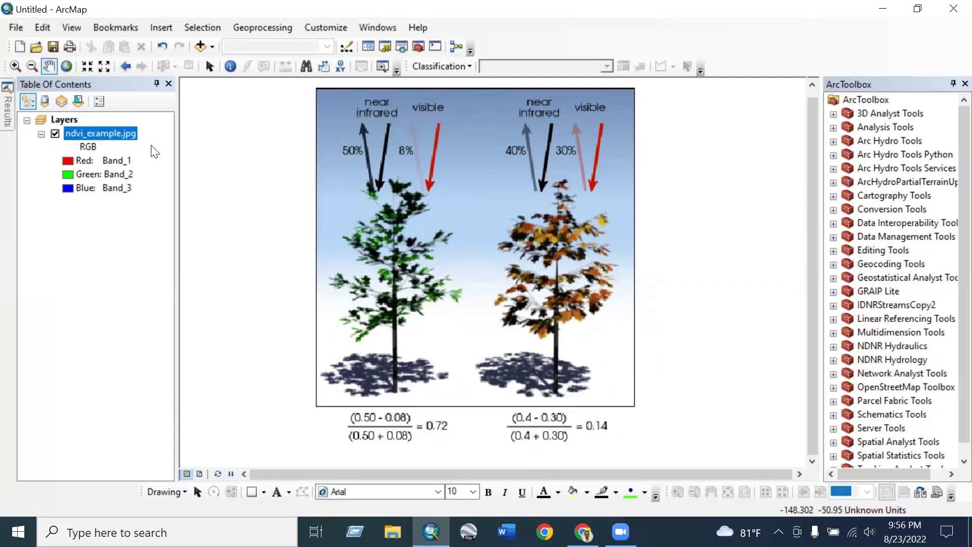
right_click(119, 133)
click(156, 158)
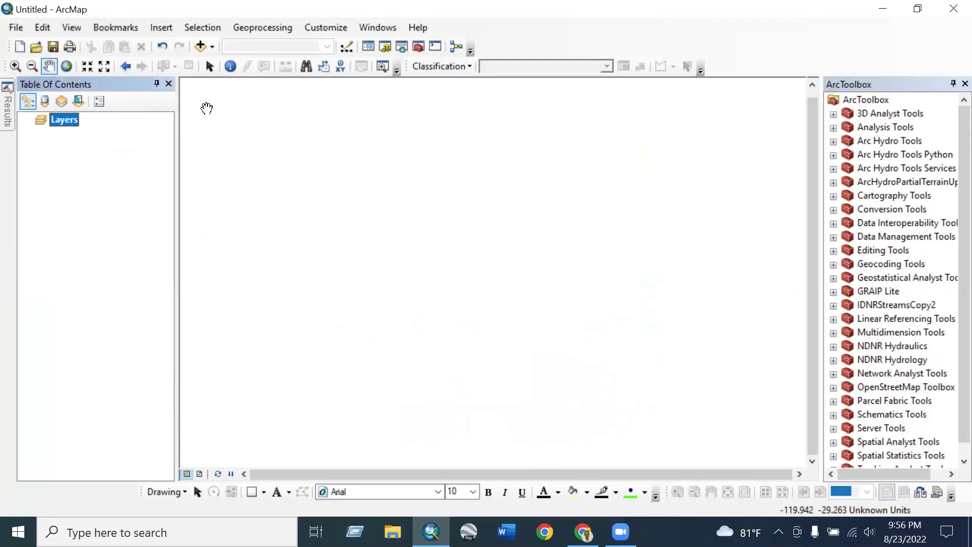
- In Add Data, browse to Tutorial > L8_2020 and open the Landsat scene folder
click(202, 47)
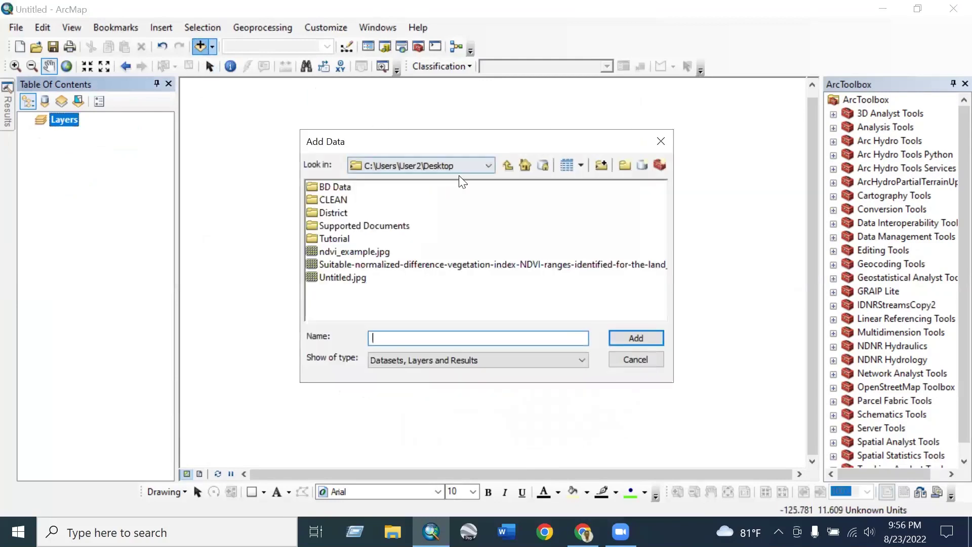
click(339, 238)
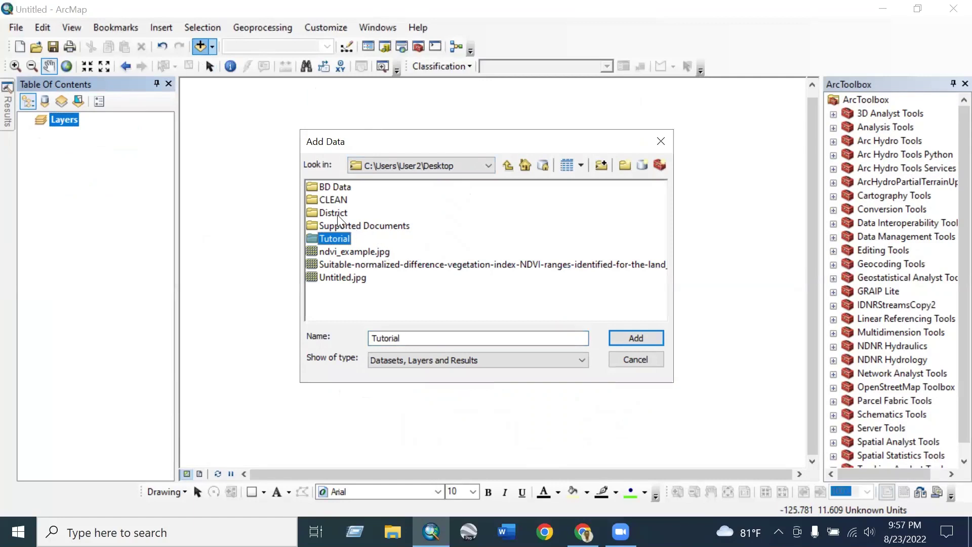
double_click(340, 240)
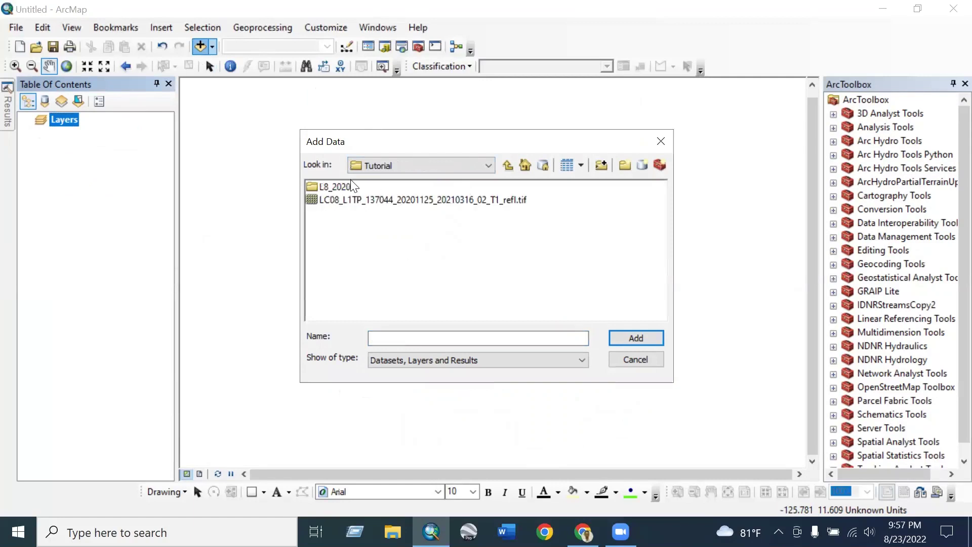
click(348, 183)
double_click(348, 183)
double_click(459, 187)
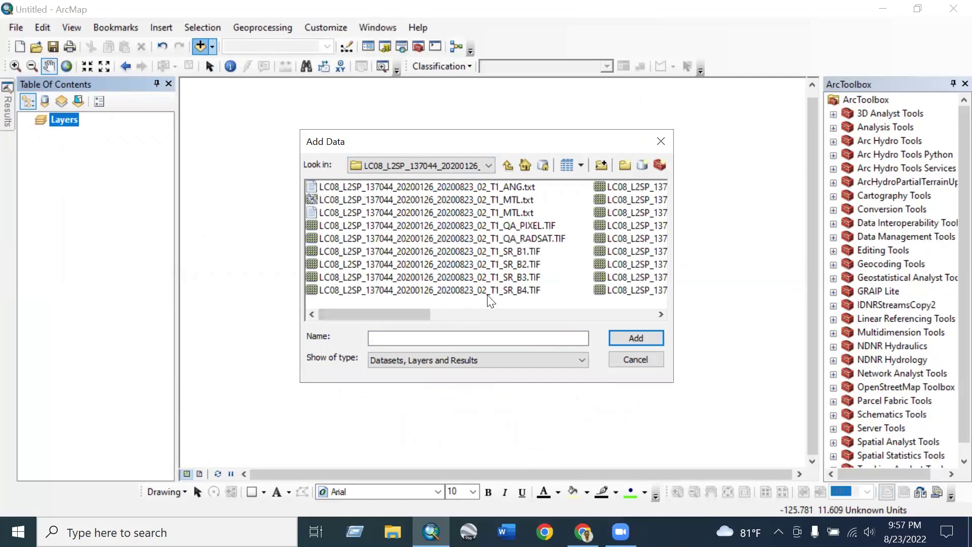
- Select the SR_B4 and SR_B5 band TIFs together
click(509, 296)
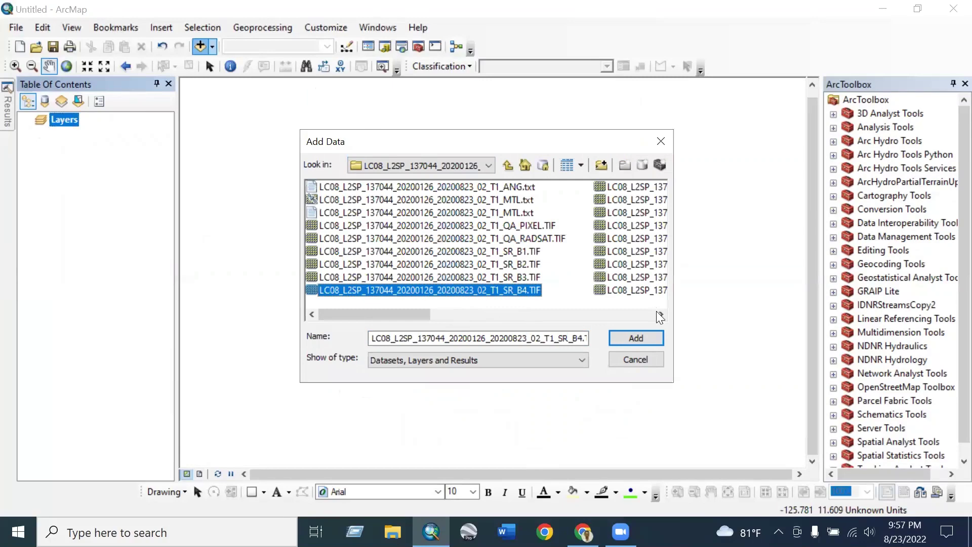
scroll(656, 311, right, 2)
click(516, 189)
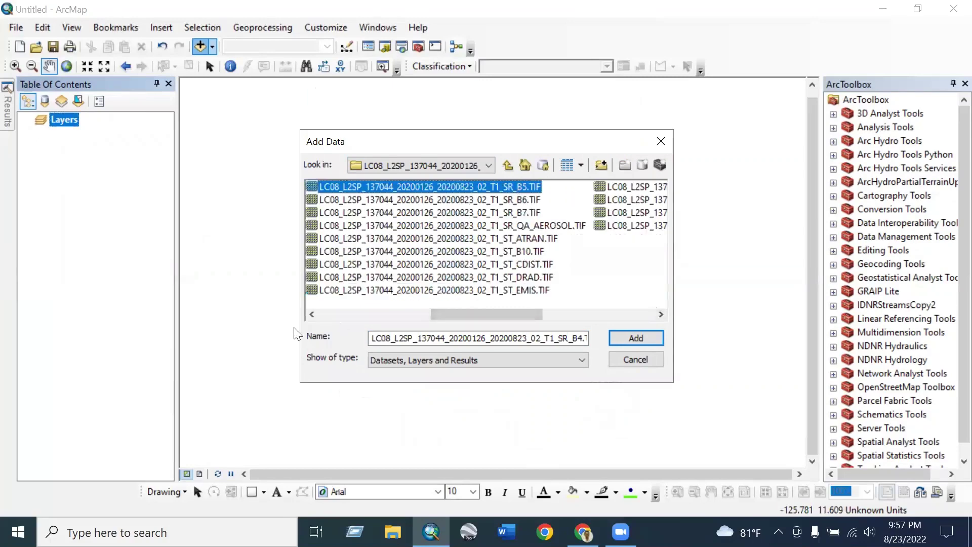
click(316, 314)
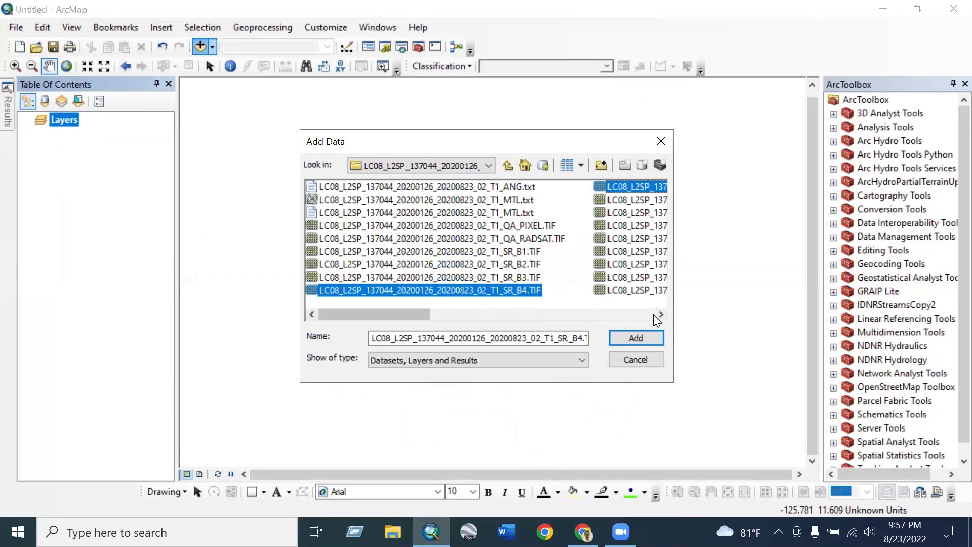
click(657, 314)
click(312, 314)
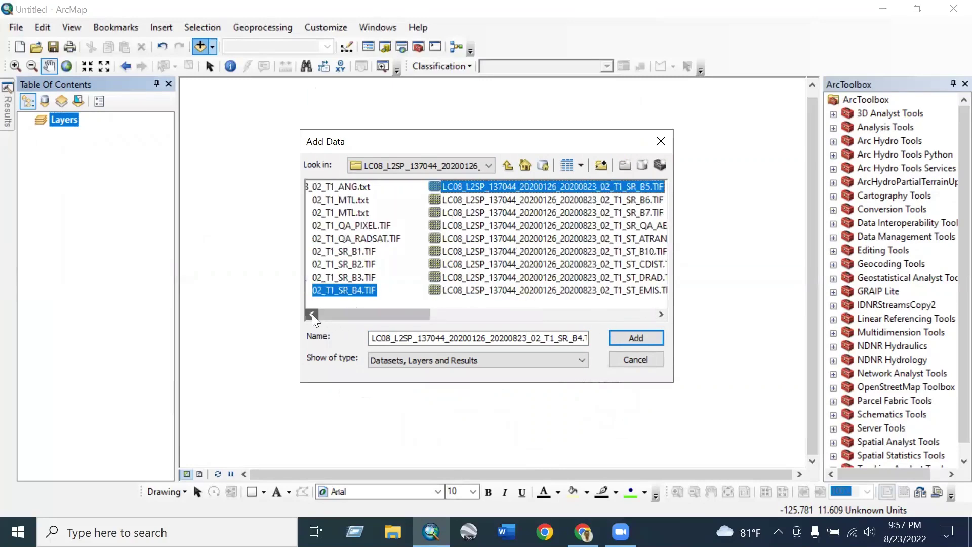
click(312, 314)
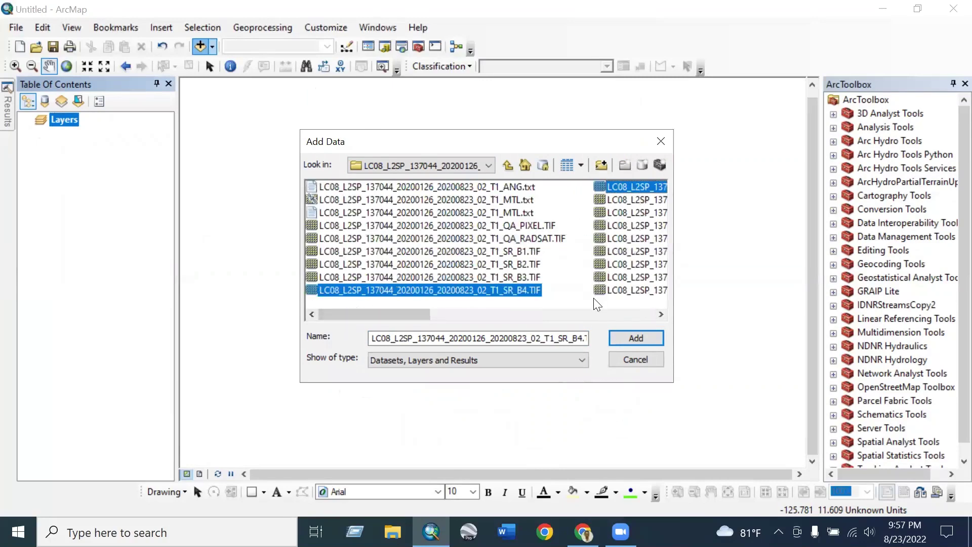
- Add the two band rasters and rename their layers B4 and B5
click(645, 342)
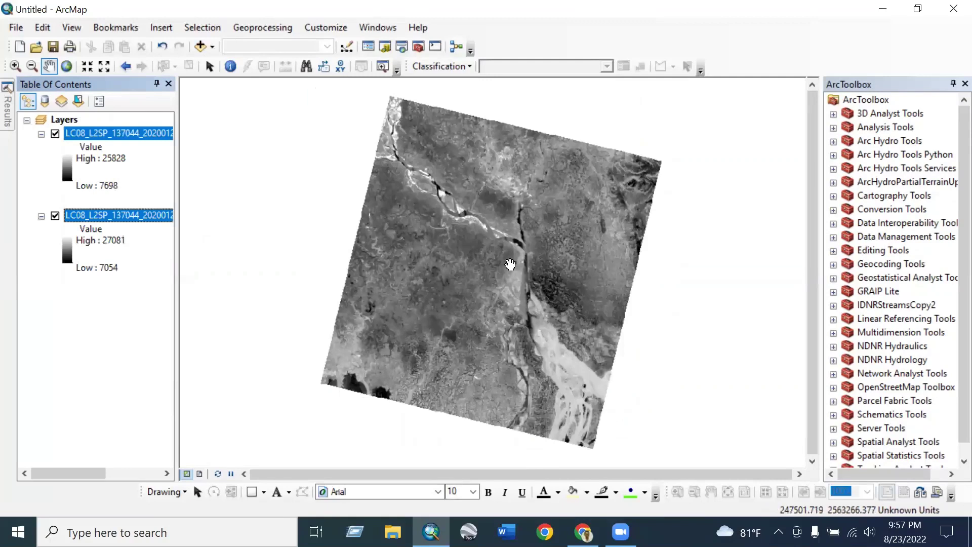
click(106, 140)
key(F2)
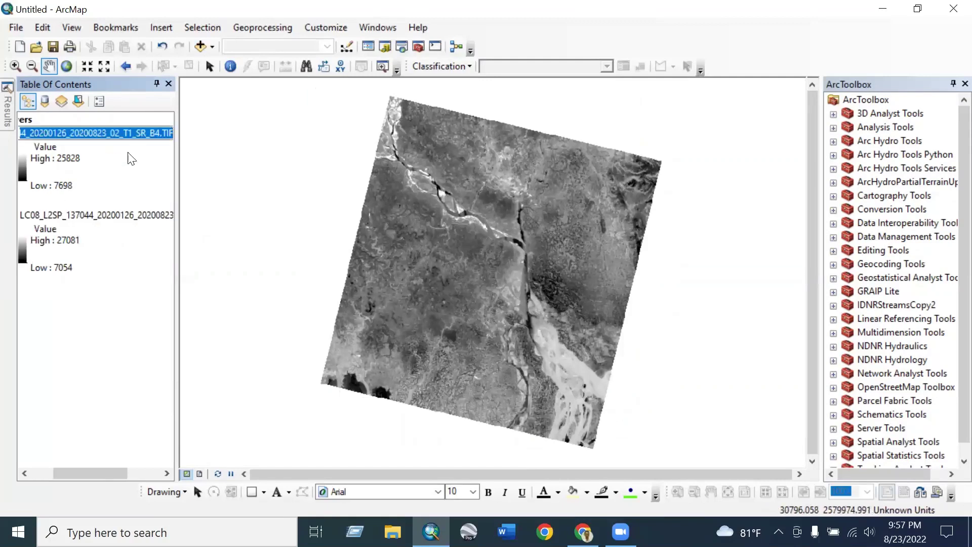
text(B4)
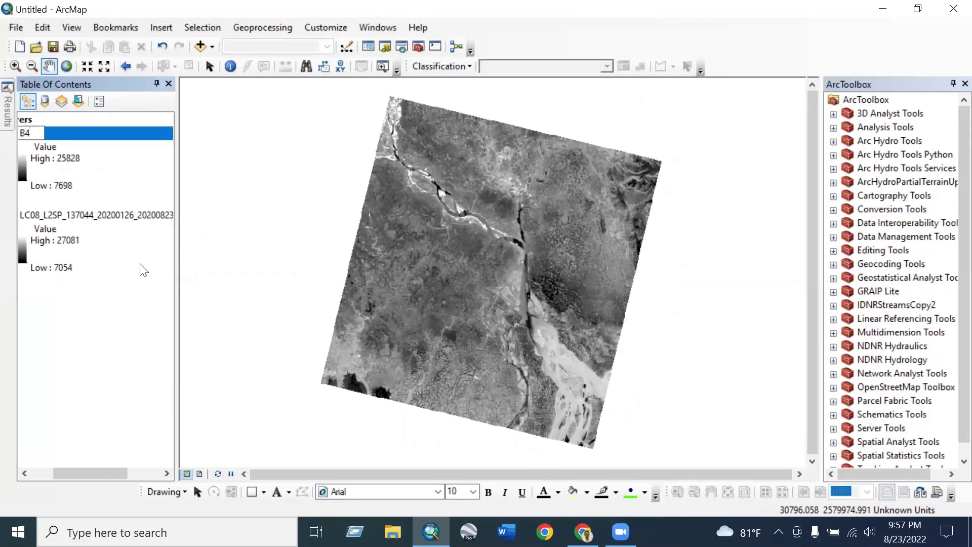
key(Return)
click(127, 216)
key(F2)
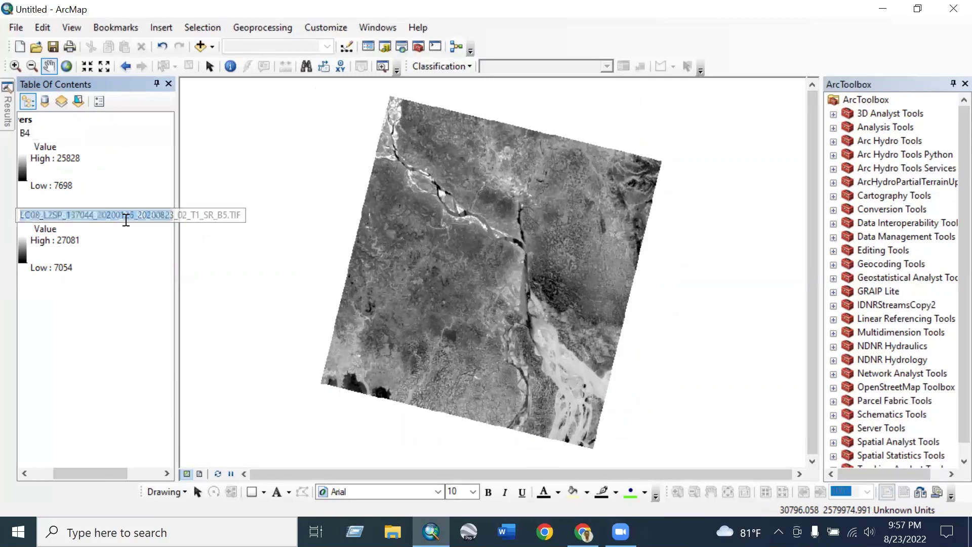
text(B5)
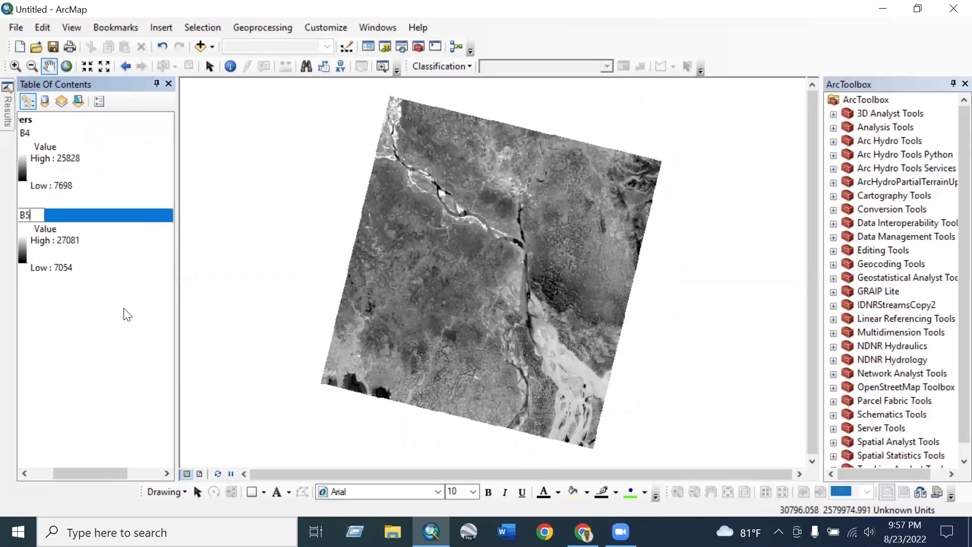
key(Return)
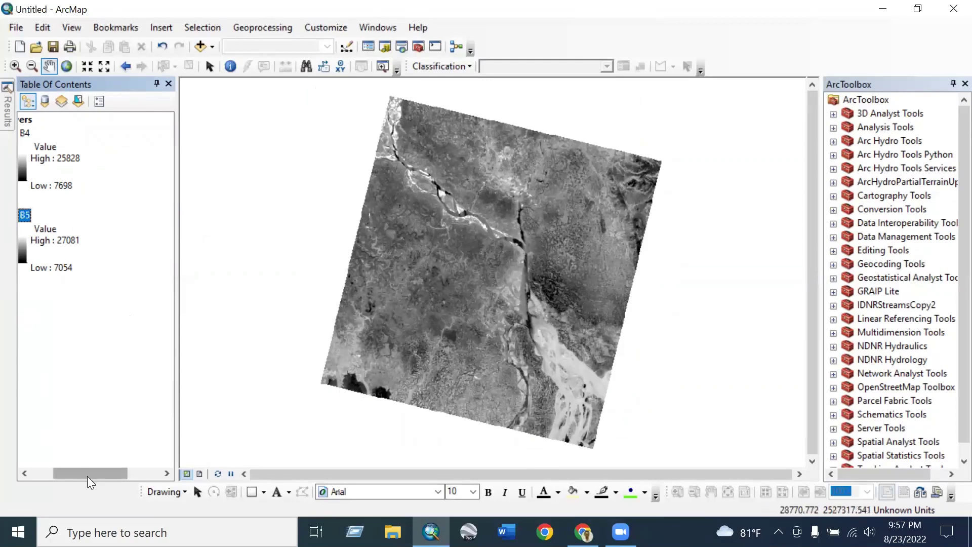
- Expand ArcToolbox's Spatial Analyst Tools down to the Map Algebra toolset
drag(87, 476, 21, 472)
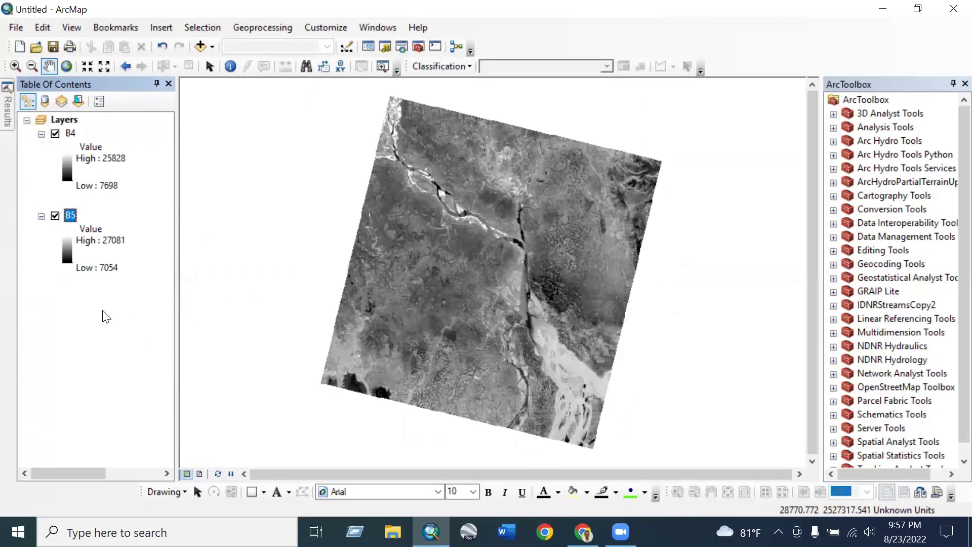
scroll(875, 381, down, 1)
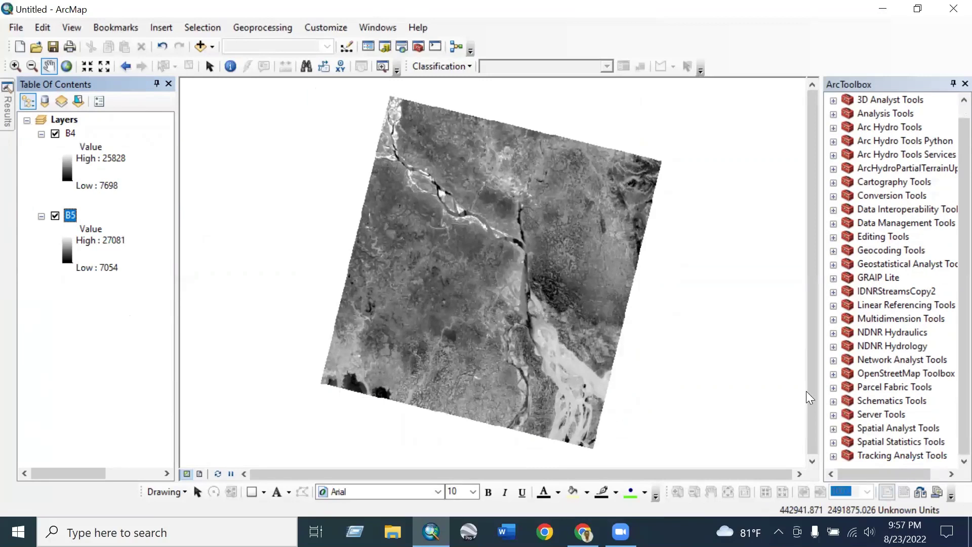
scroll(844, 211, up, 1)
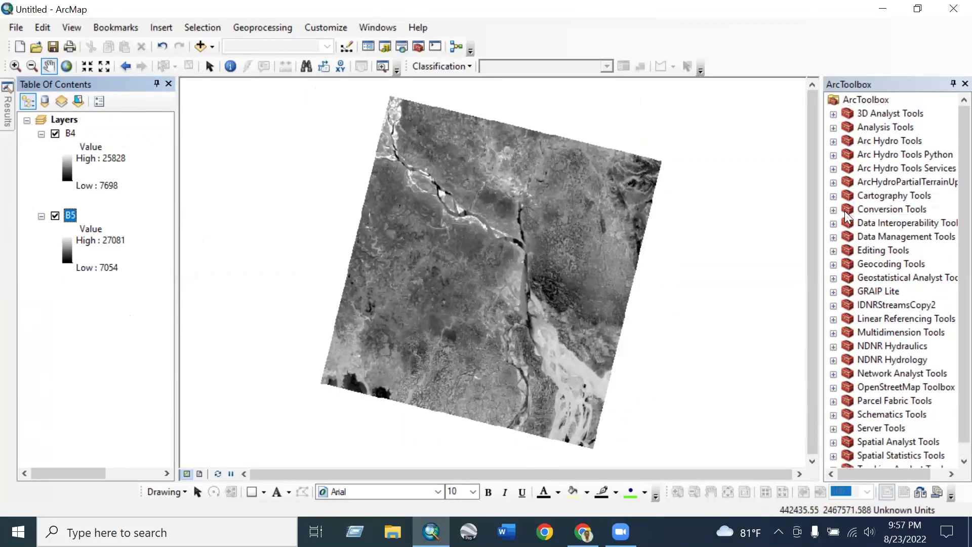
scroll(845, 217, down, 1)
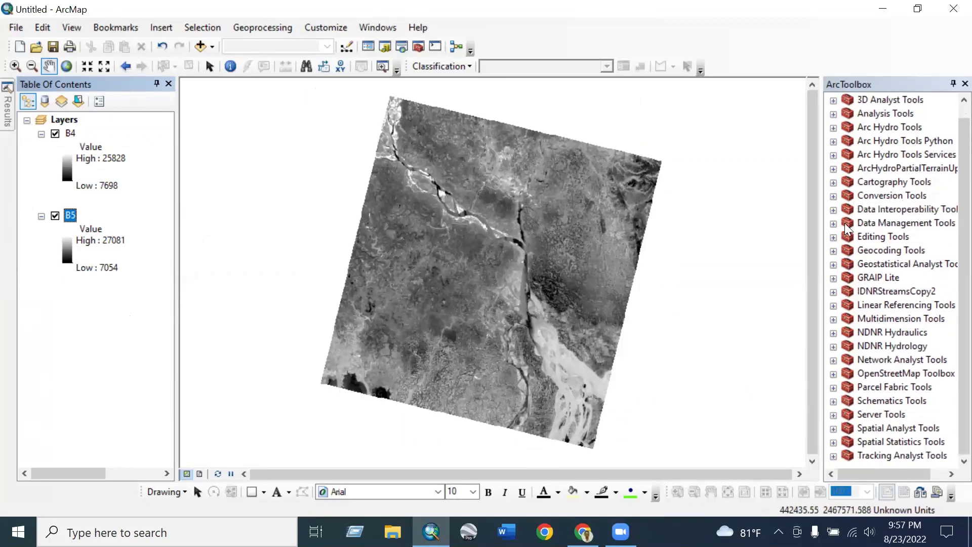
click(835, 442)
click(830, 389)
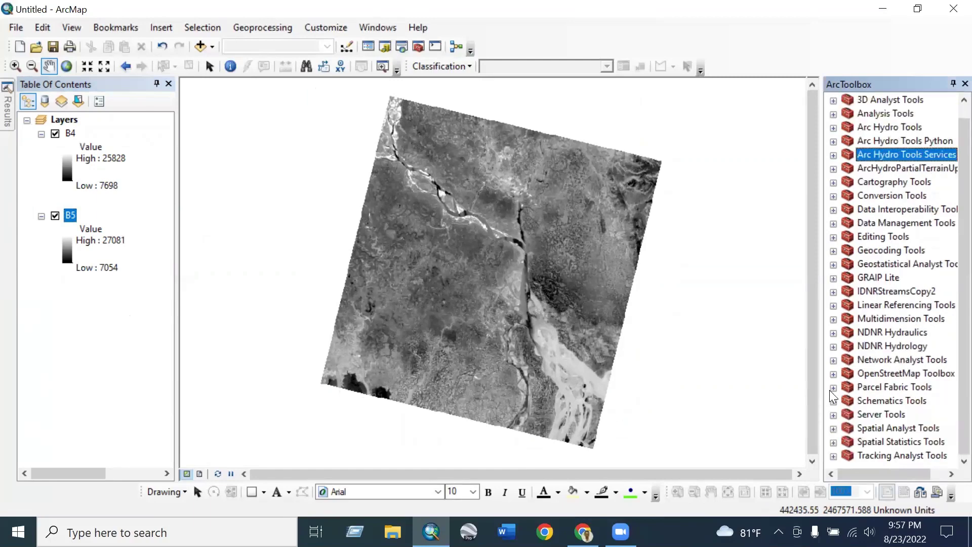
click(833, 429)
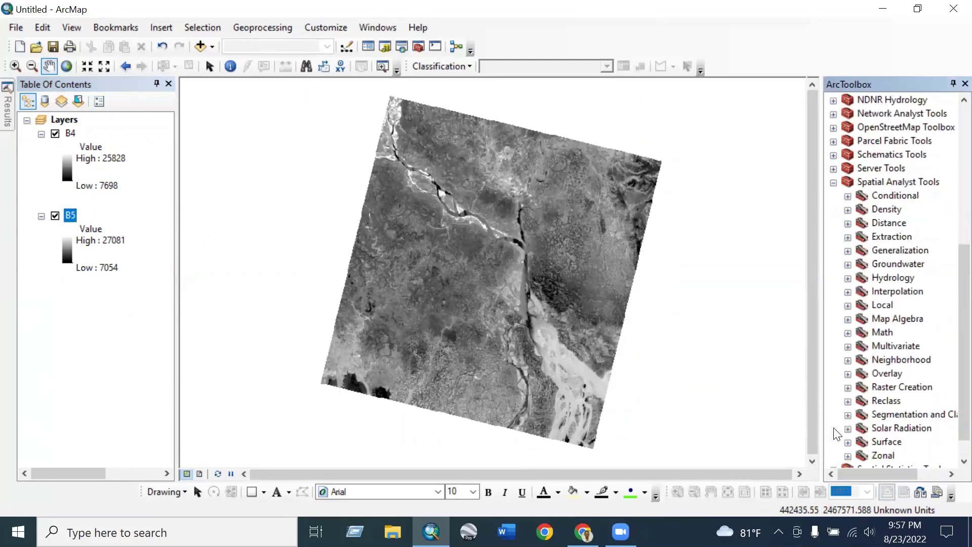
click(847, 319)
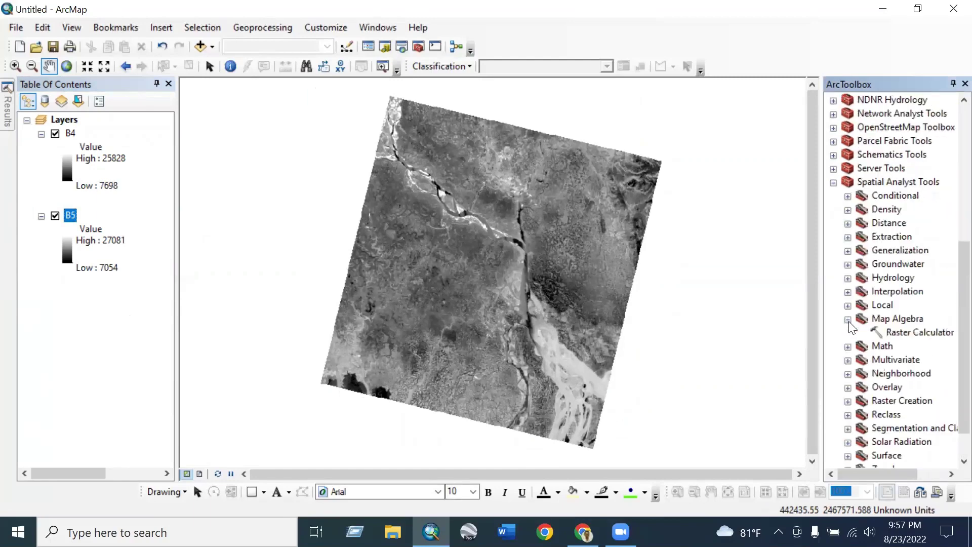
- Open Raster Calculator and enter the numerator Float("B5" - "B4") followed by a division
double_click(903, 334)
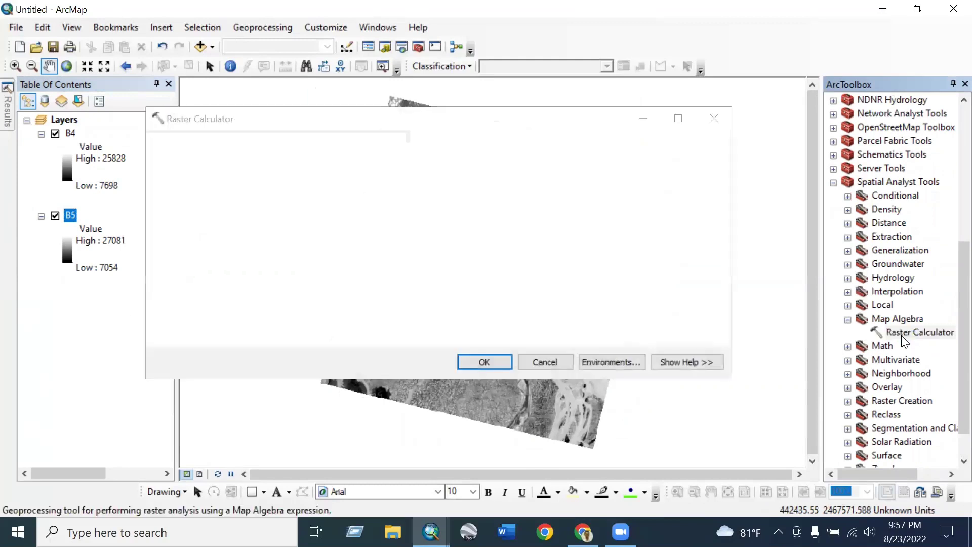
drag(543, 124, 576, 125)
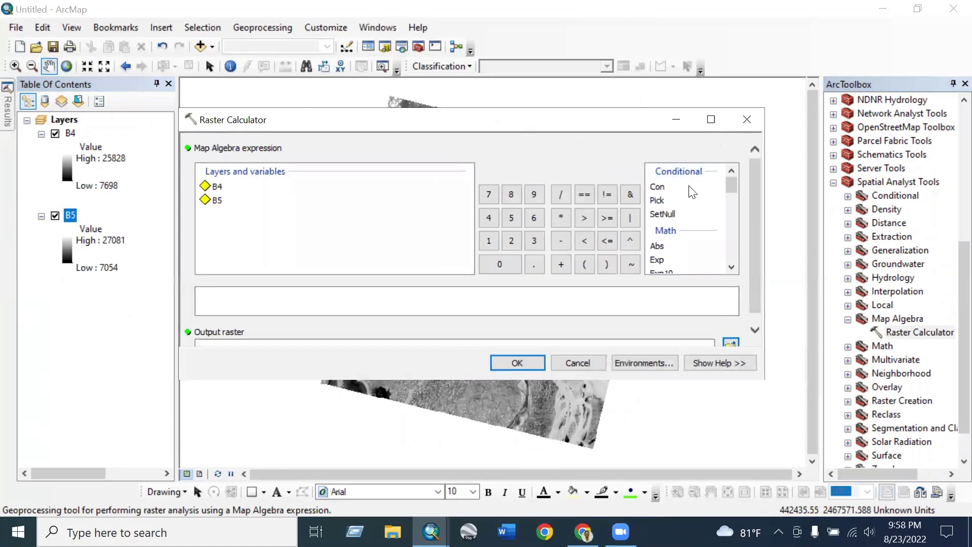
scroll(704, 235, down, 1)
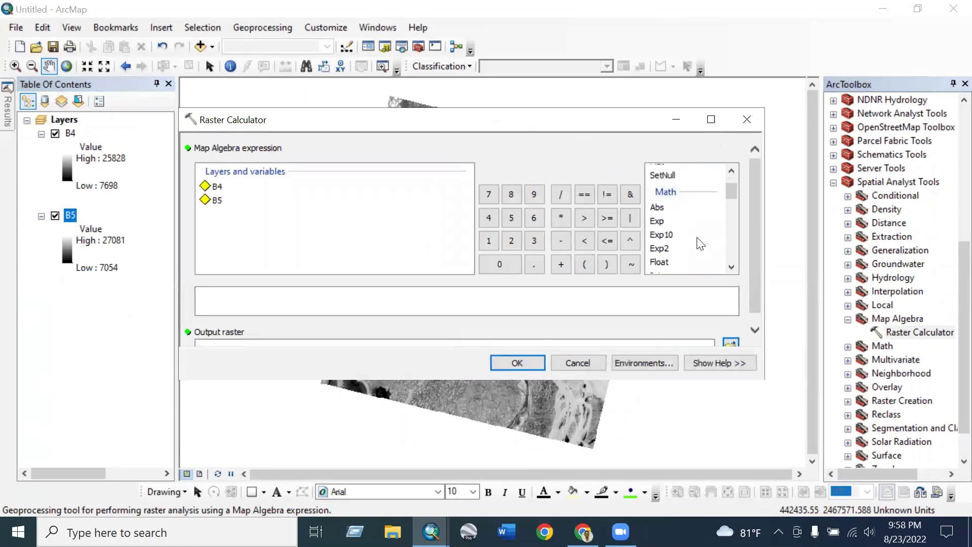
scroll(689, 245, down, 1)
scroll(689, 245, up, 1)
scroll(688, 245, down, 1)
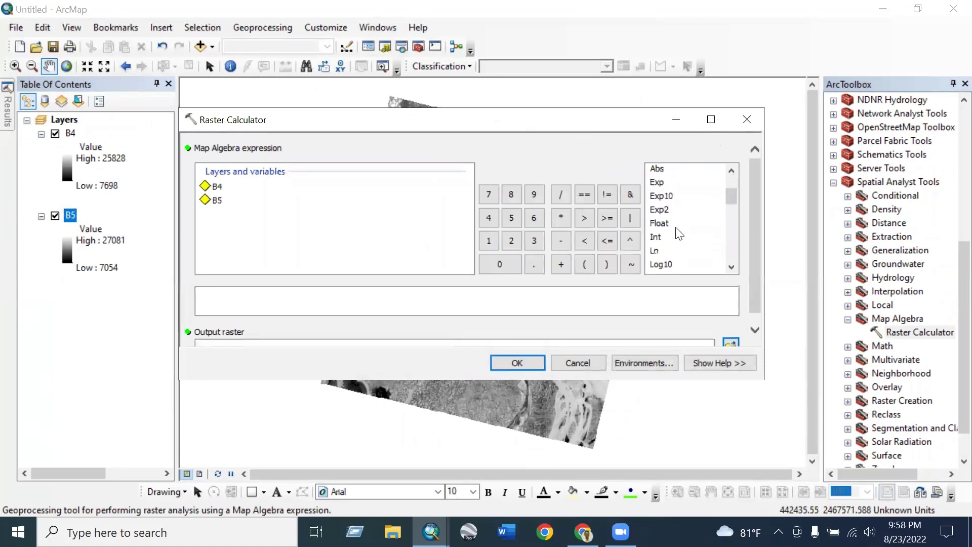
click(671, 227)
click(673, 232)
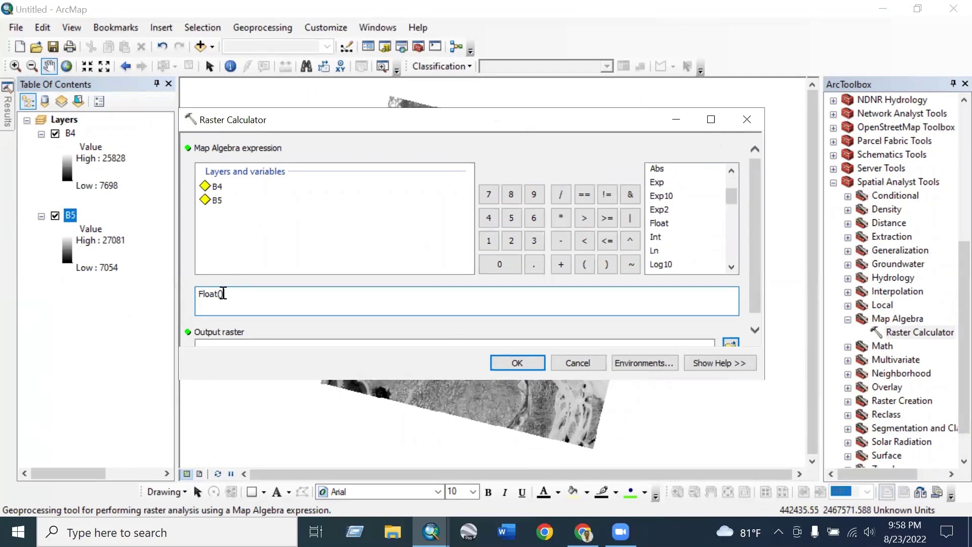
double_click(217, 200)
click(561, 240)
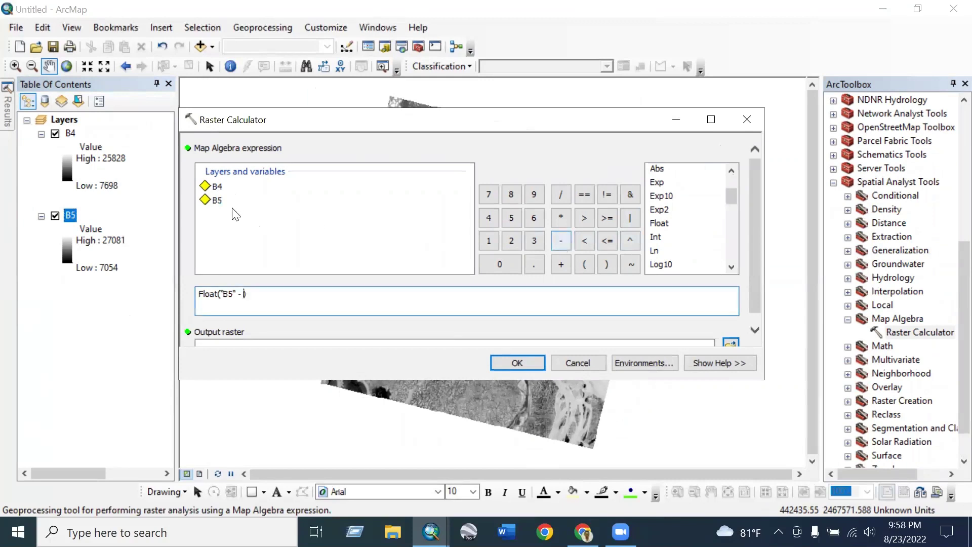
double_click(217, 186)
click(561, 194)
- Complete the denominator as Float("B5" + "B4")
double_click(660, 224)
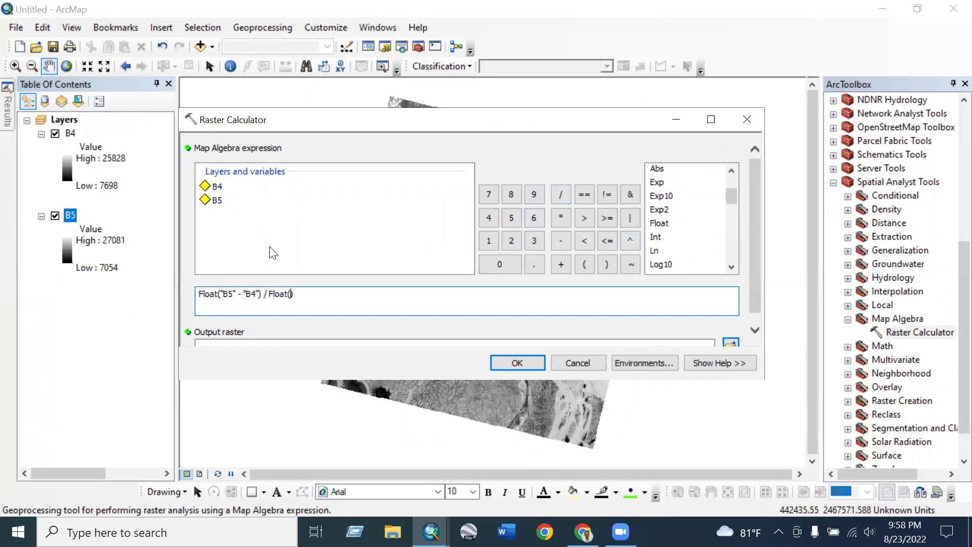
click(215, 201)
double_click(214, 201)
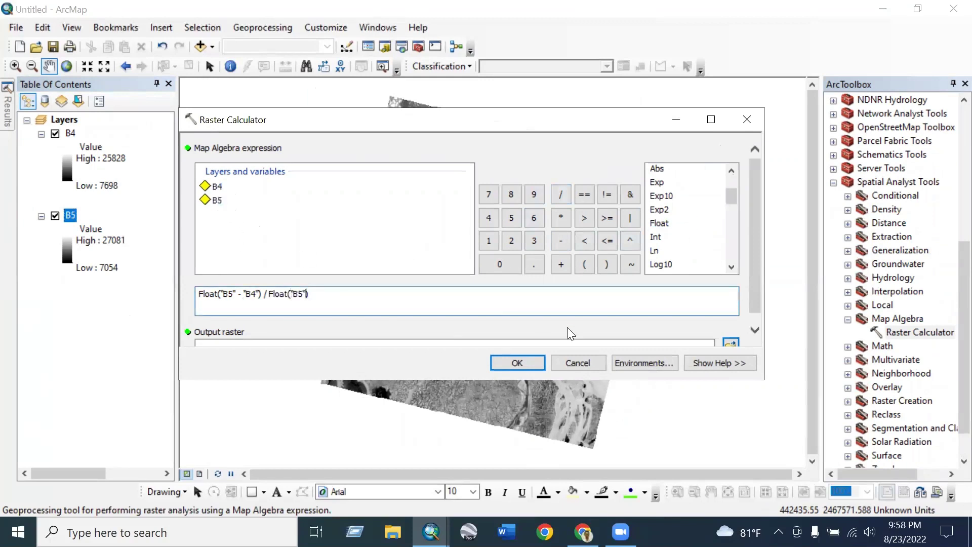
click(561, 265)
click(215, 186)
double_click(215, 187)
- Name the output raster NDVI in default.gdb and run the calculation
scroll(492, 266, down, 1)
click(393, 336)
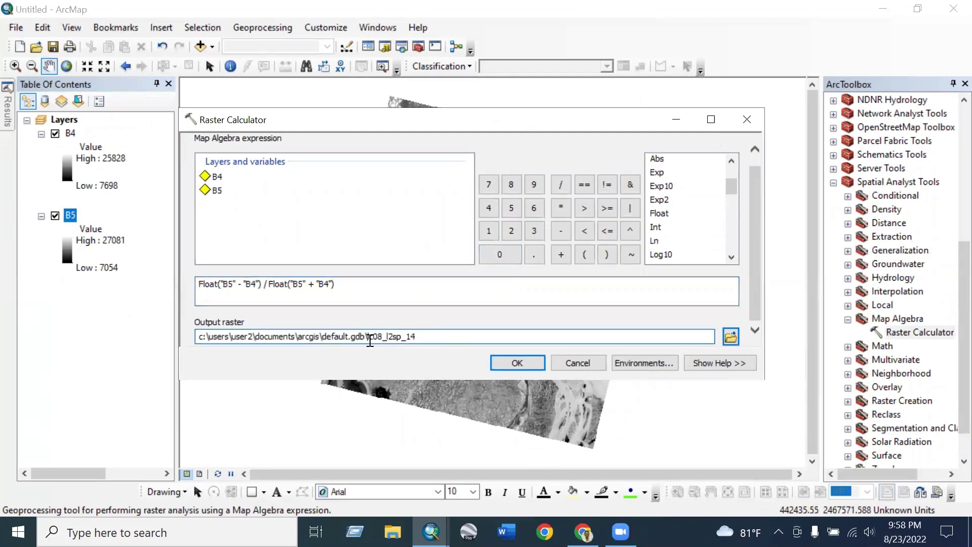
double_click(368, 336)
text(NDVO)
key(BackSpace)
click(517, 362)
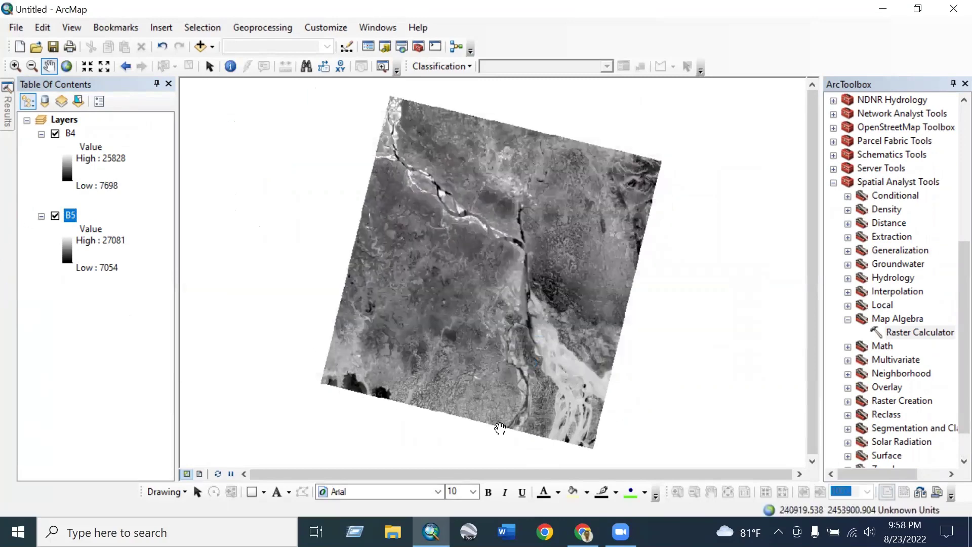
- Inspect the Raster Calculator run under Current Session in Results, then close Results
click(278, 27)
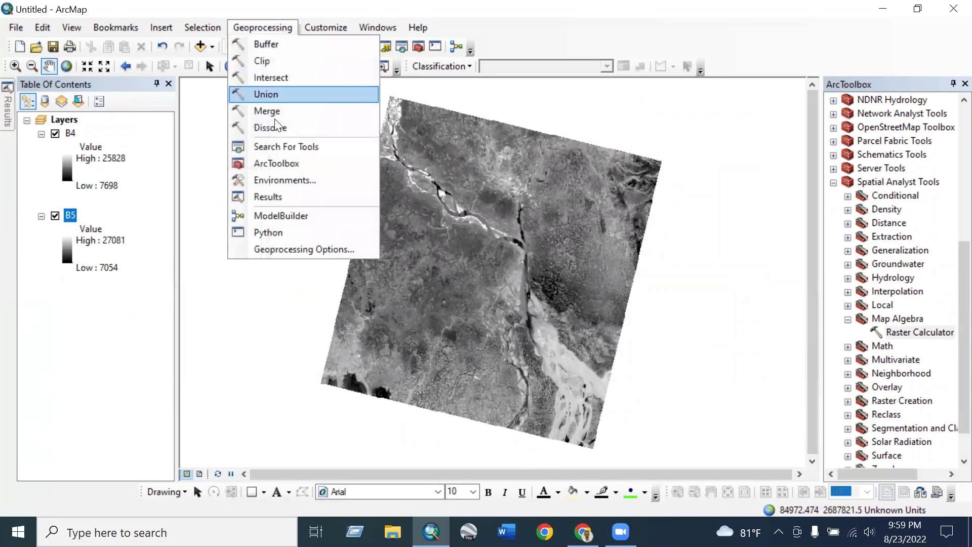
click(277, 197)
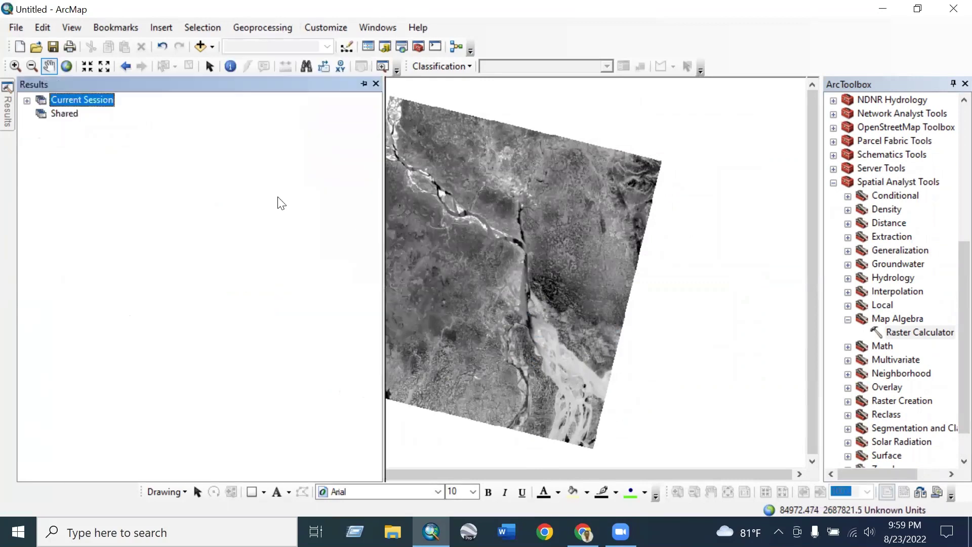
click(27, 100)
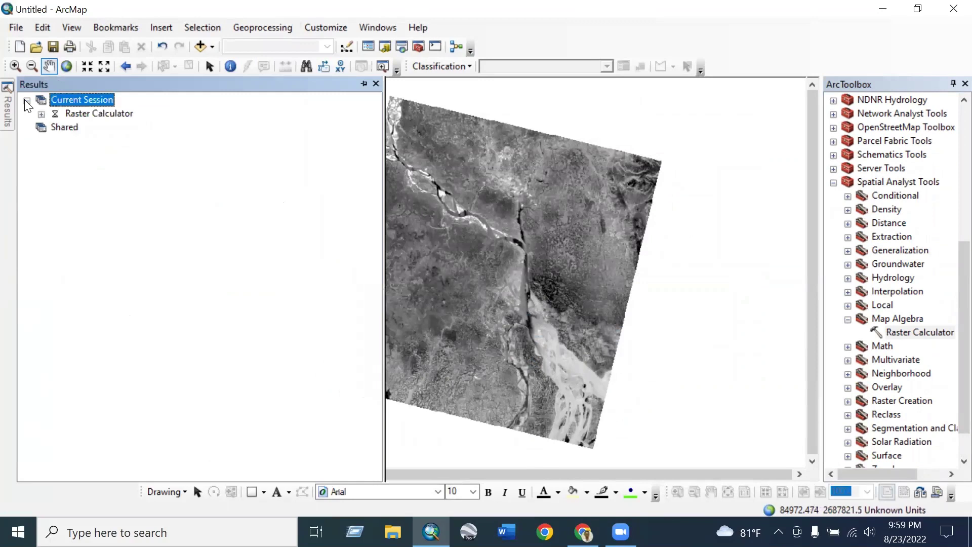
click(41, 114)
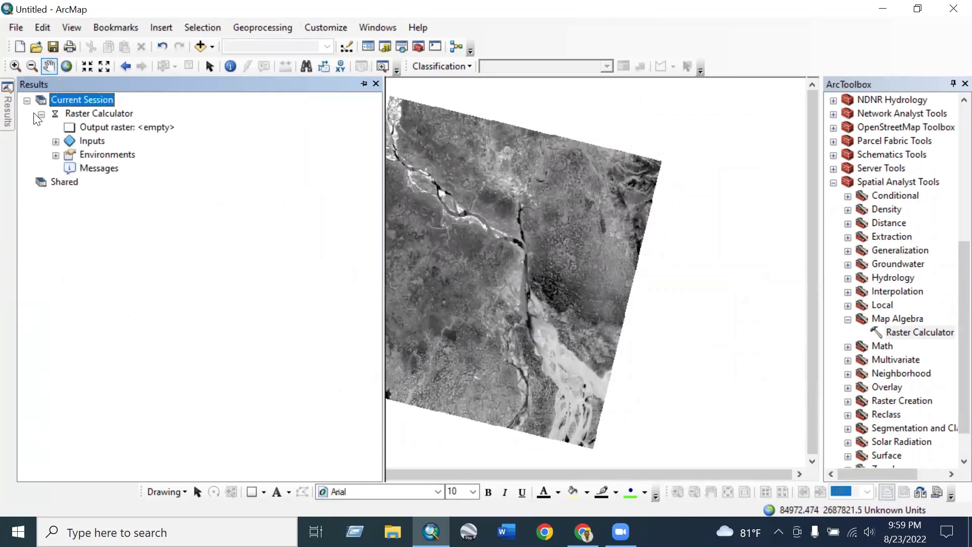
click(55, 141)
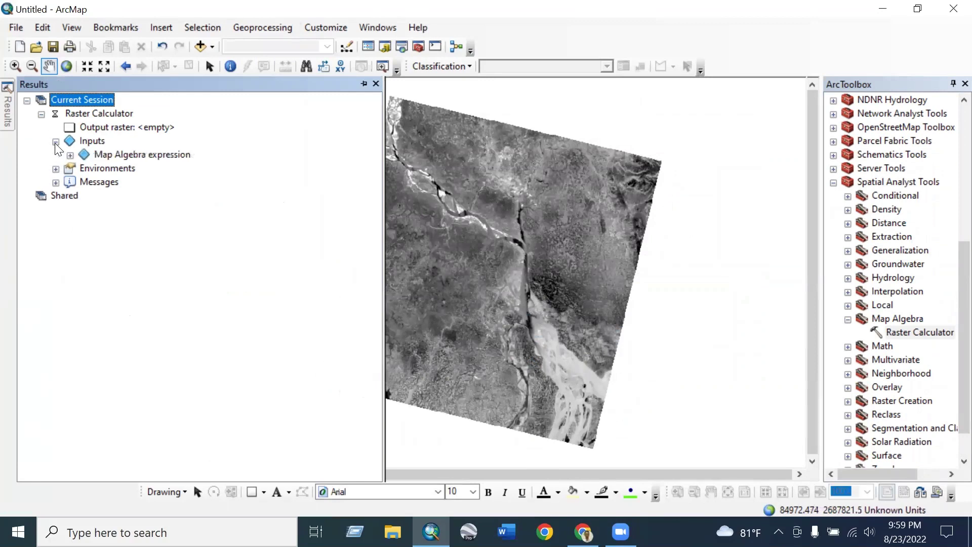
click(56, 141)
click(41, 114)
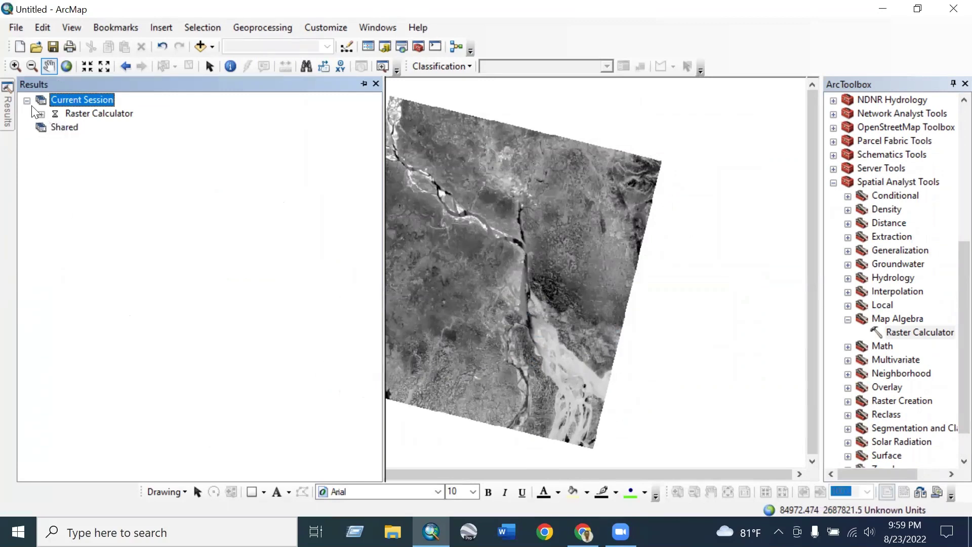
click(27, 100)
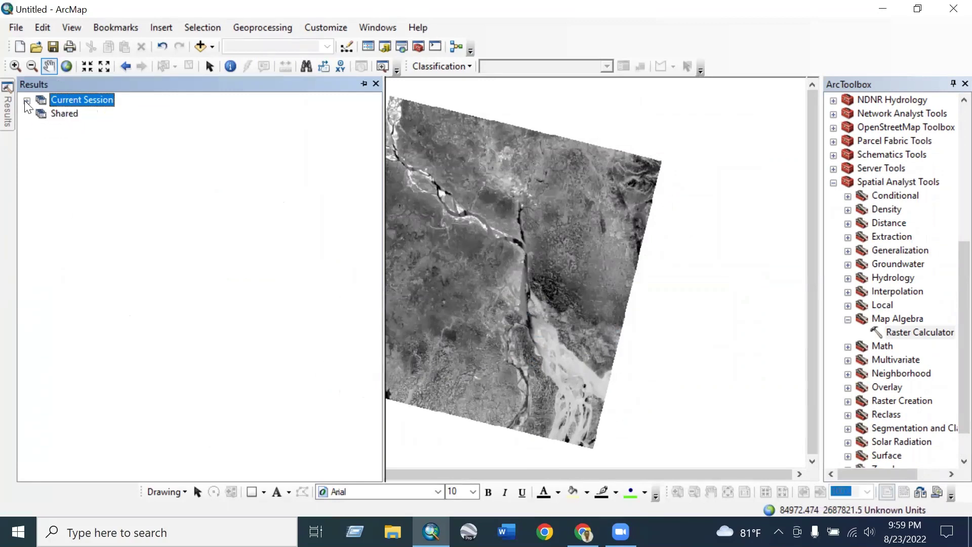
click(375, 84)
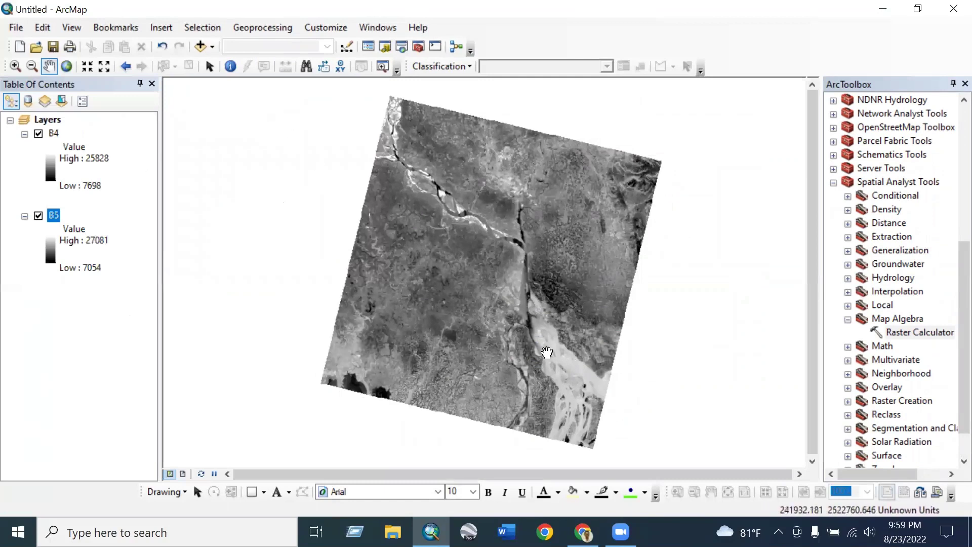
drag(504, 335, 495, 325)
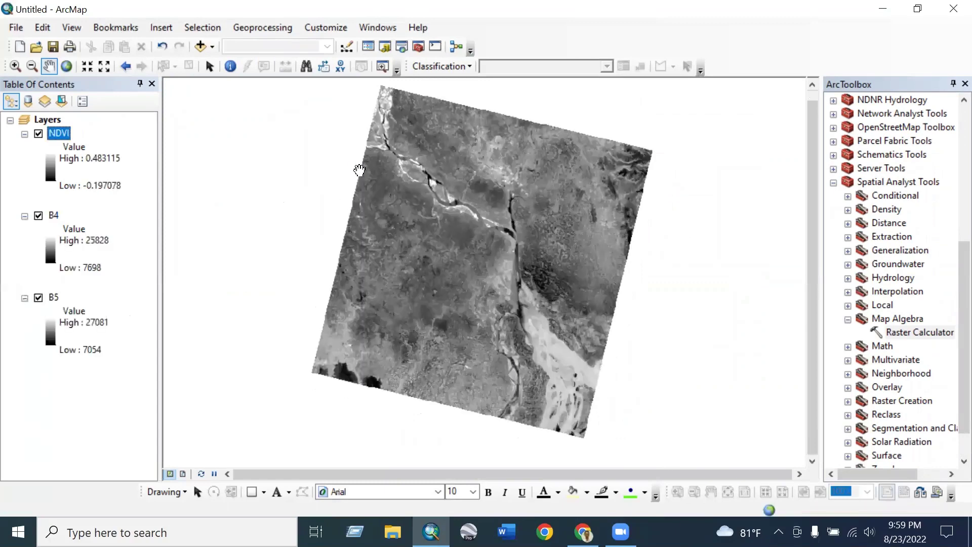
- Hide bands B4 and B5 and collapse their legends
click(38, 216)
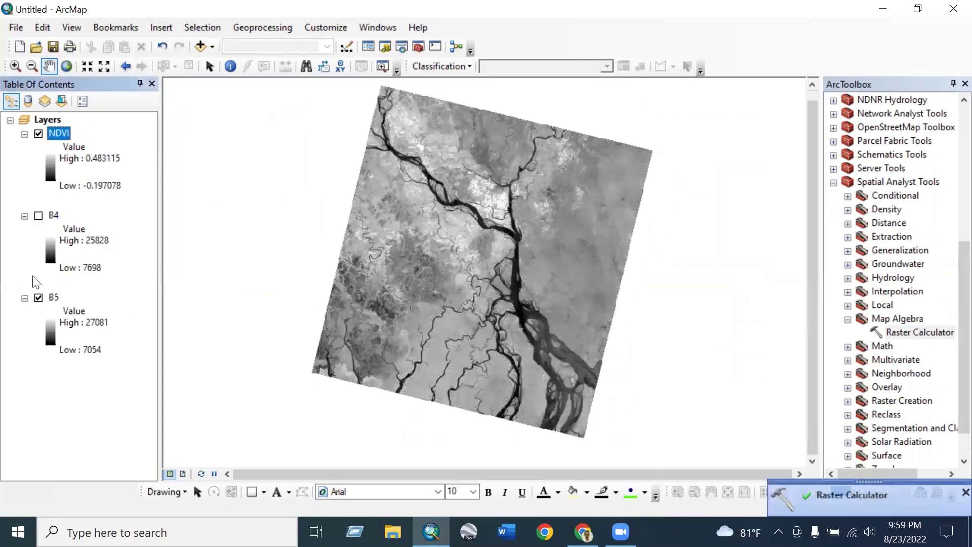
click(38, 298)
click(25, 216)
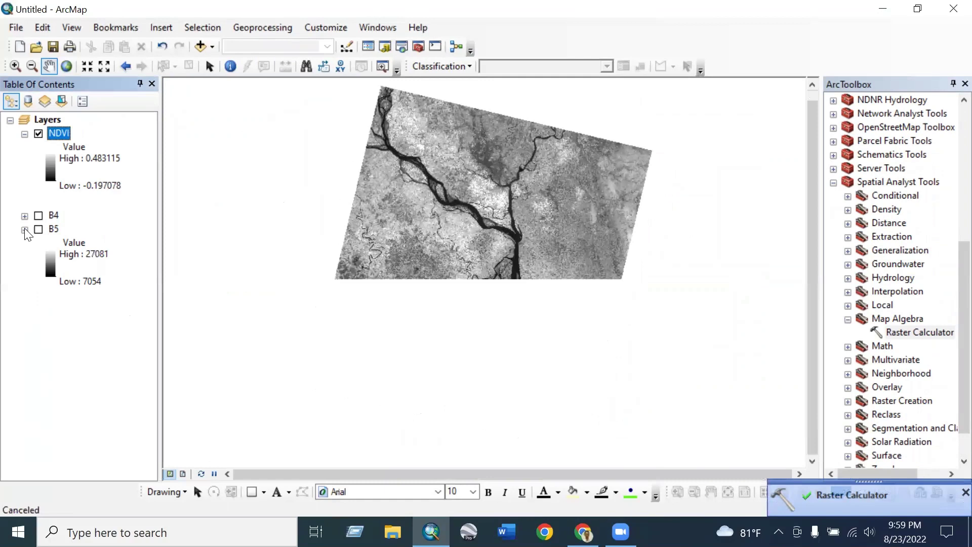
click(24, 230)
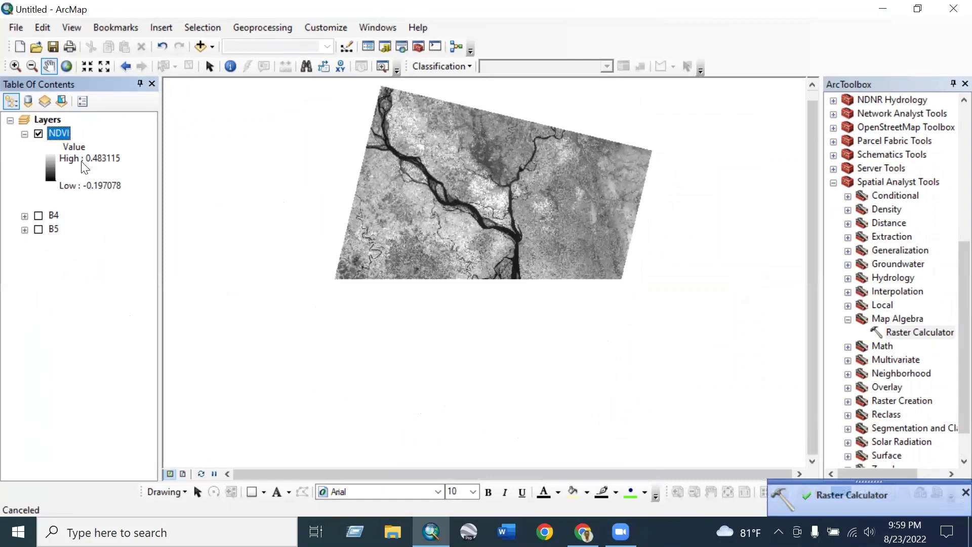
- Give the NDVI layer the red-yellow-blue colour ramp, inverted
double_click(51, 165)
click(81, 221)
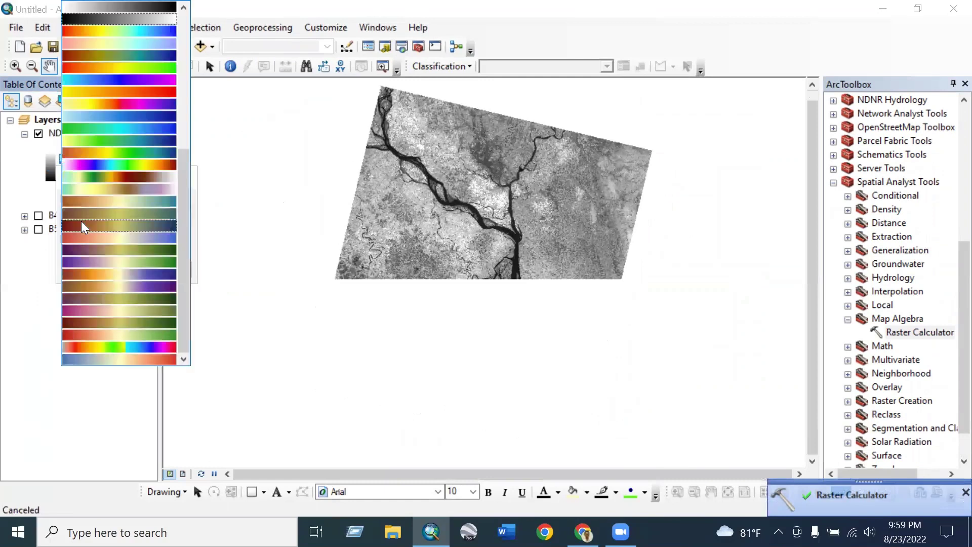
click(126, 30)
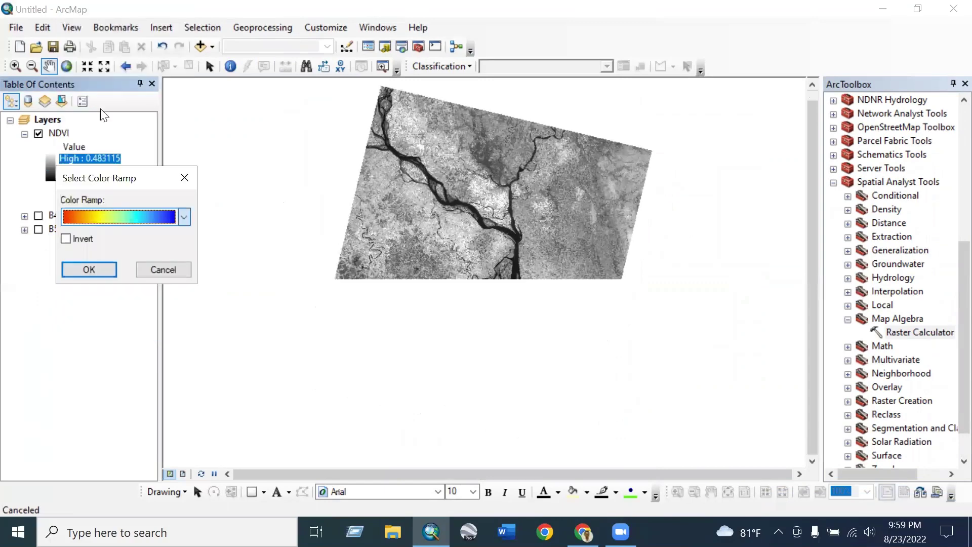
click(65, 239)
click(84, 262)
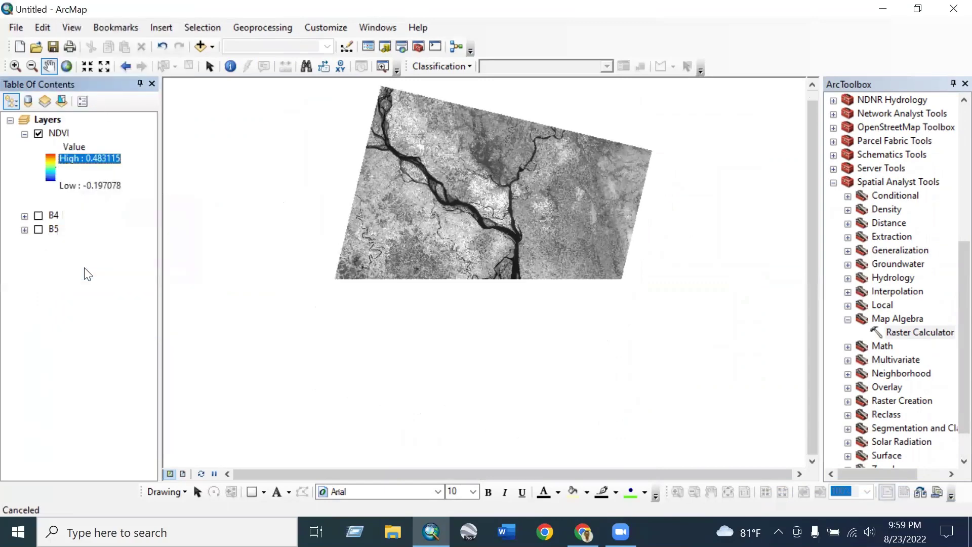
- Zoom and pan around the NDVI map to inspect rivers and vegetation
drag(439, 229, 404, 210)
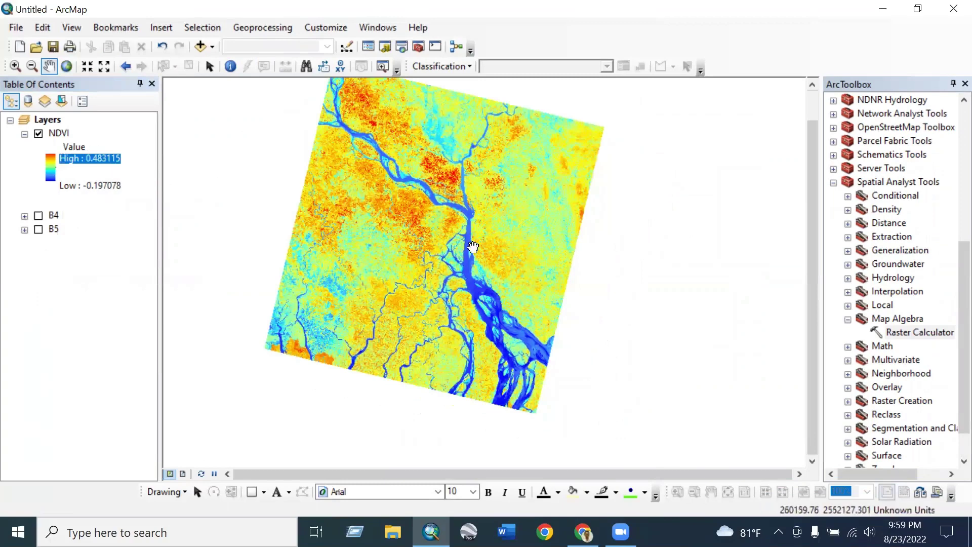
scroll(476, 256, down, 3)
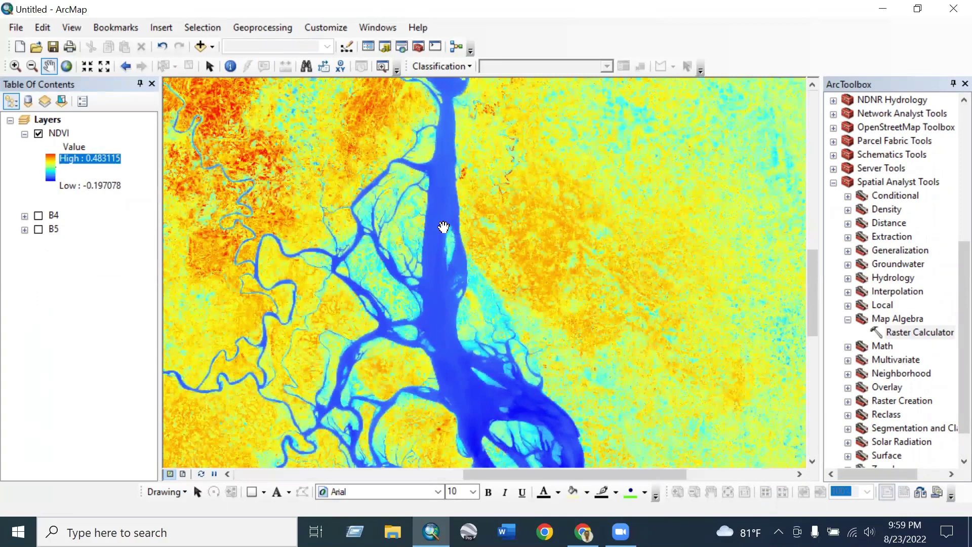
scroll(443, 227, down, 2)
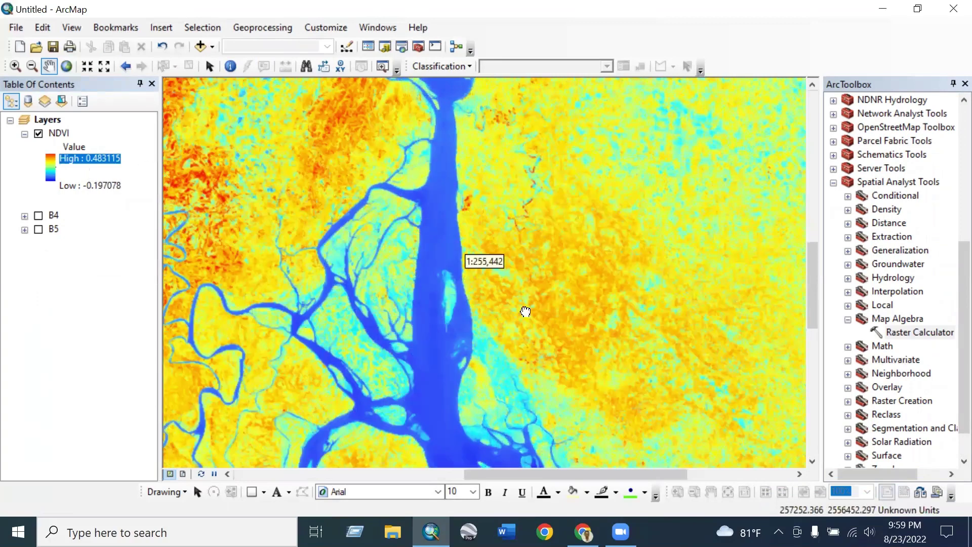
scroll(525, 312, up, 2)
scroll(410, 248, up, 2)
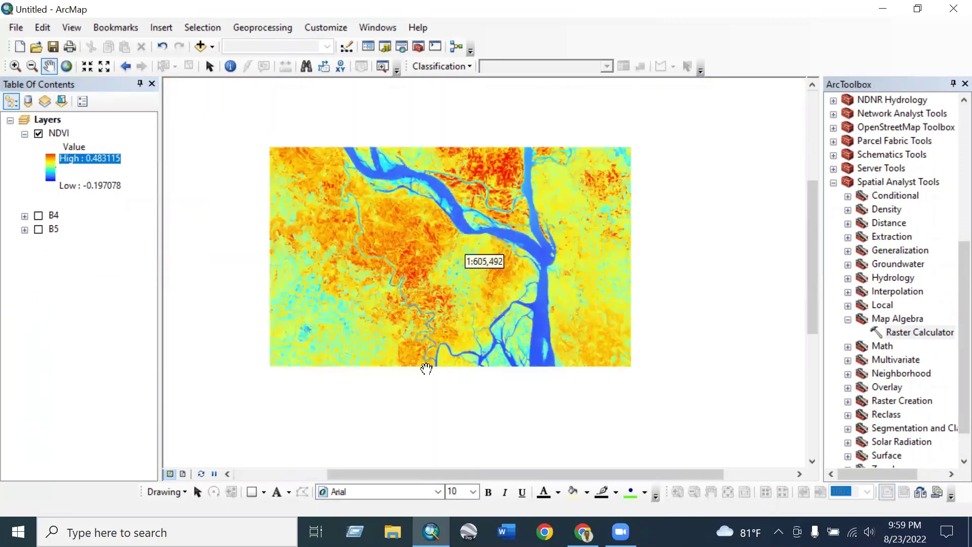
scroll(471, 324, down, 3)
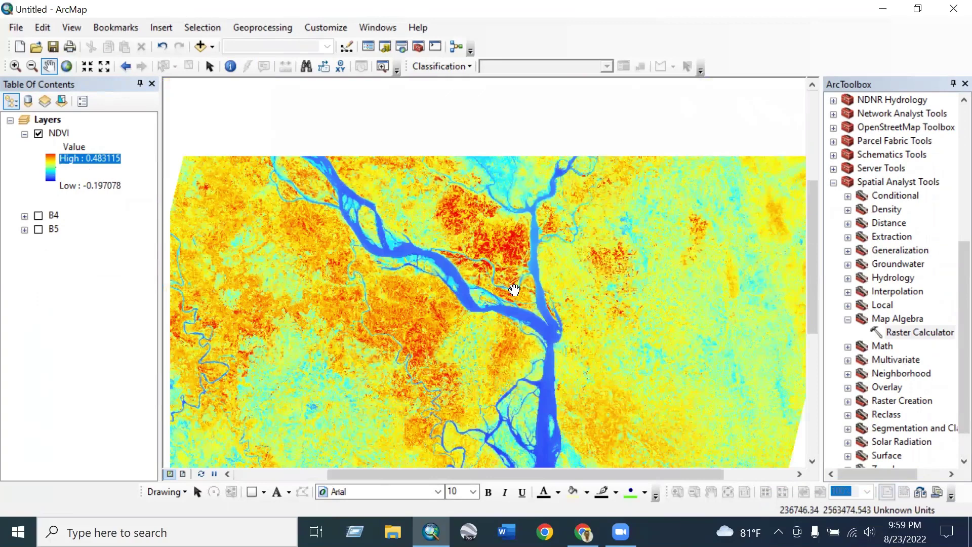
scroll(514, 289, down, 3)
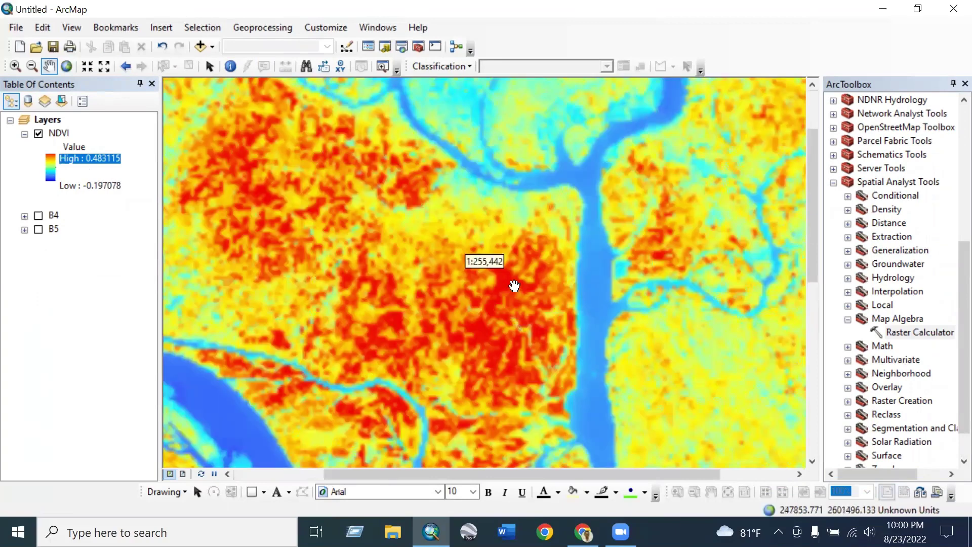
scroll(515, 286, down, 2)
scroll(502, 263, down, 2)
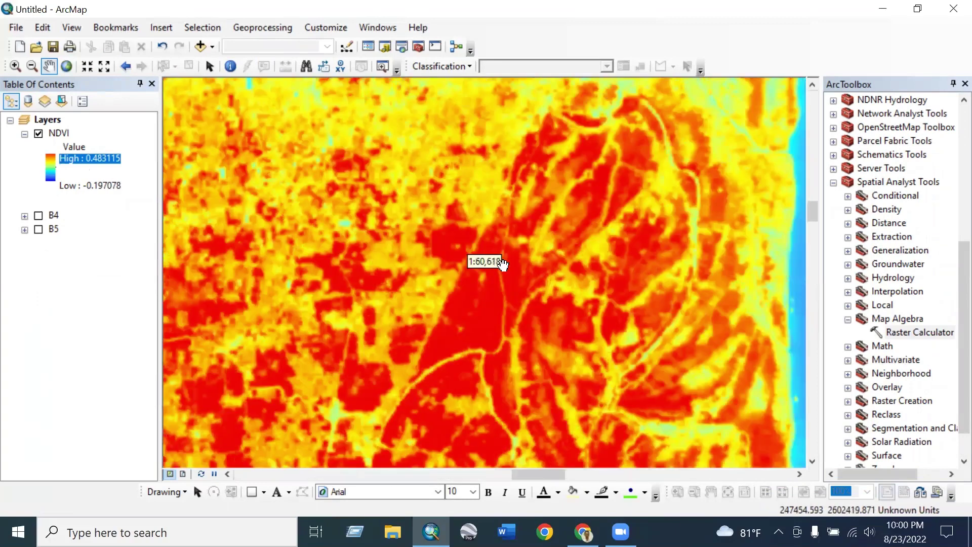
scroll(503, 263, up, 4)
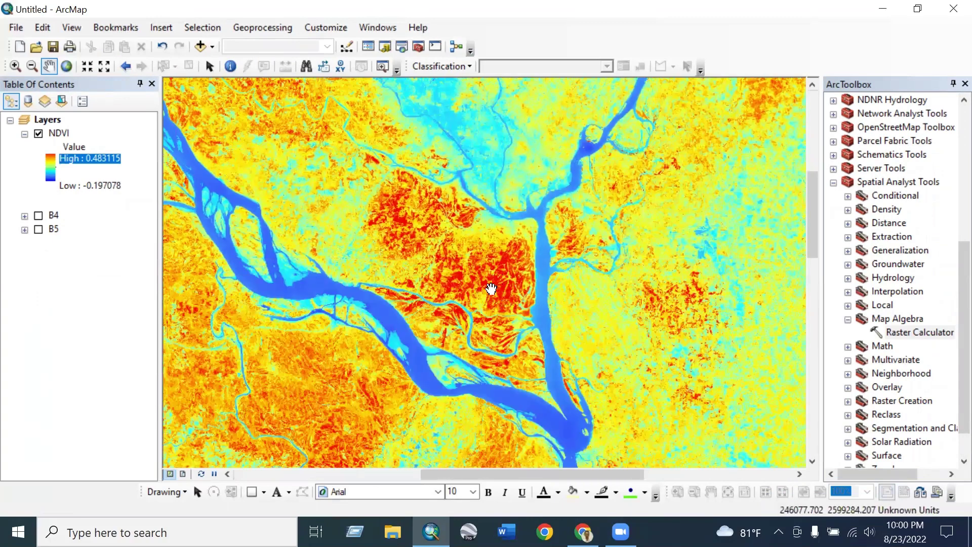
scroll(495, 284, up, 2)
drag(506, 323, 499, 290)
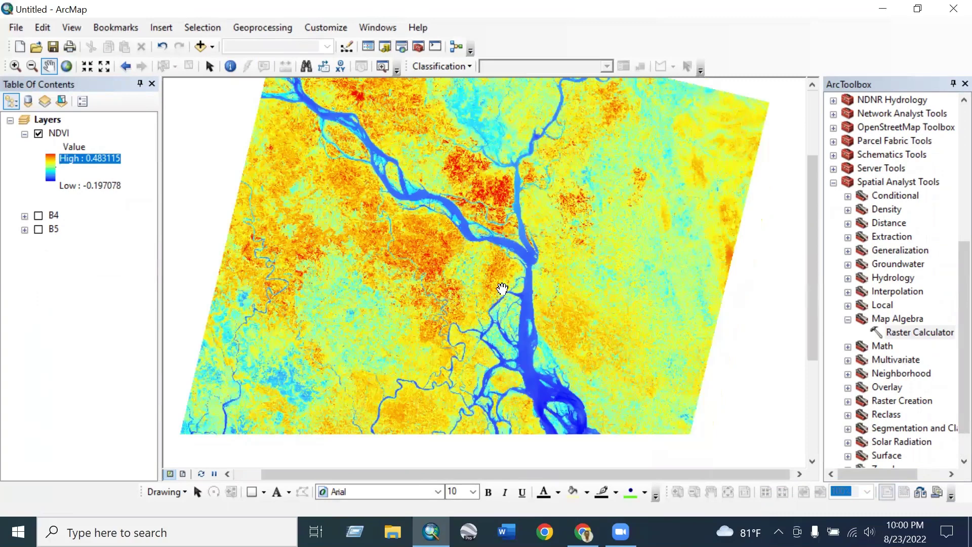
- In Add Data, browse Desktop > CLEAN > District Data_shp and gbd and select Lakshmipur.shp
click(833, 183)
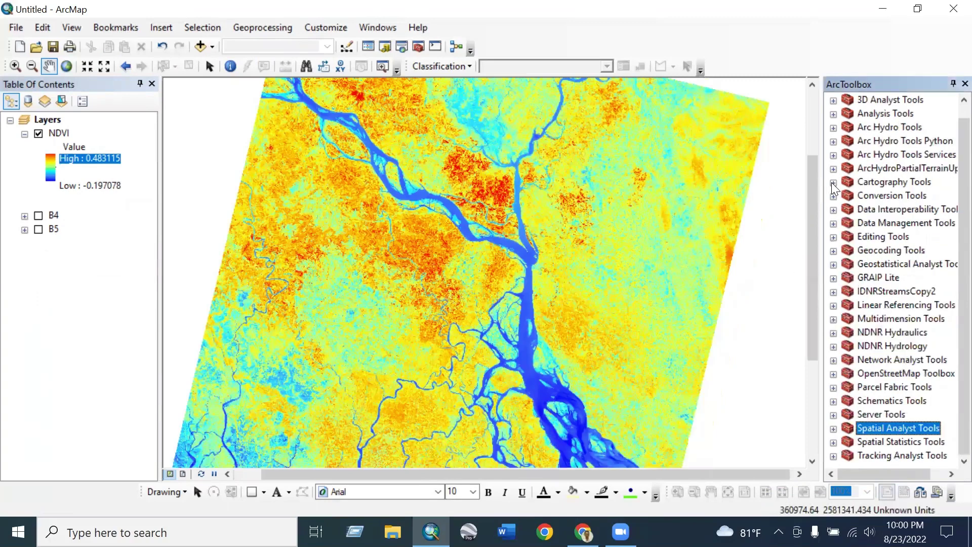
click(212, 47)
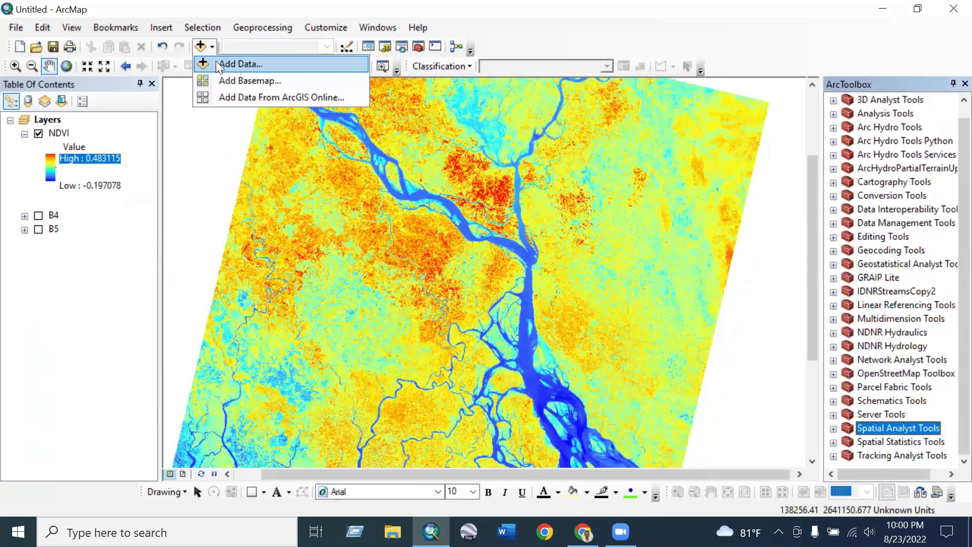
key(Return)
click(488, 165)
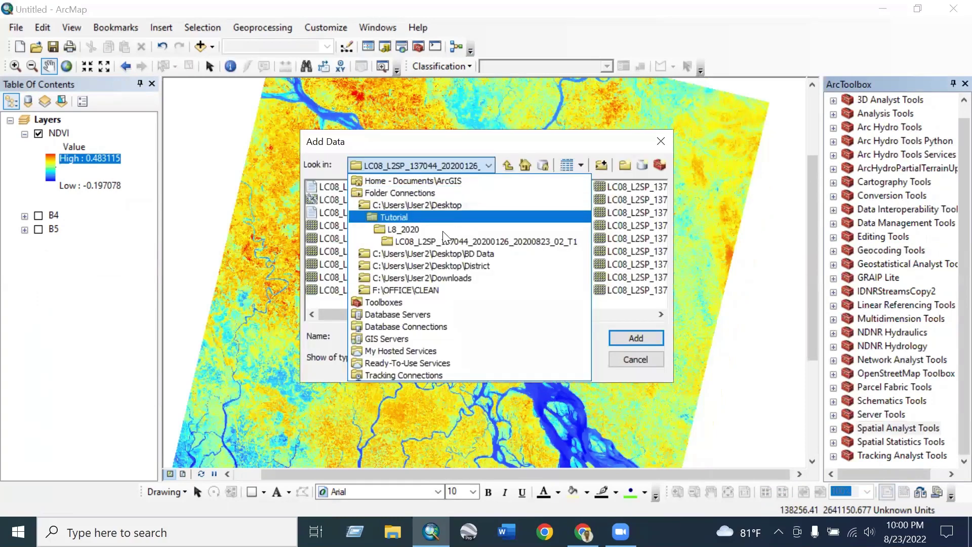
click(449, 266)
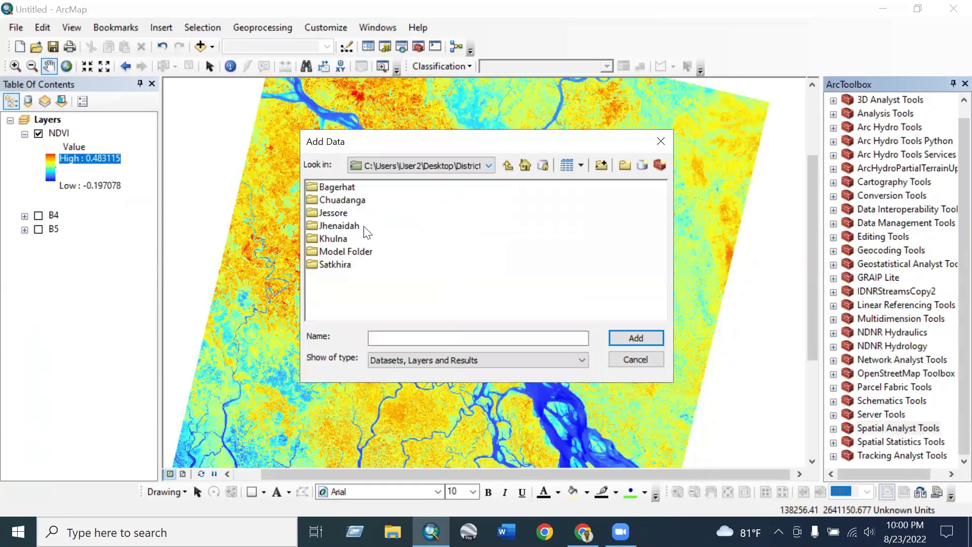
click(508, 165)
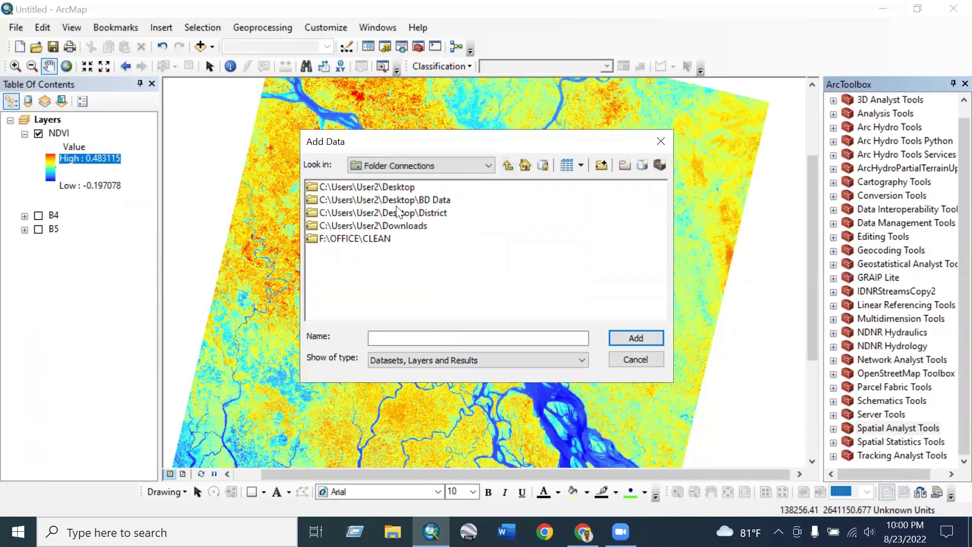
double_click(388, 191)
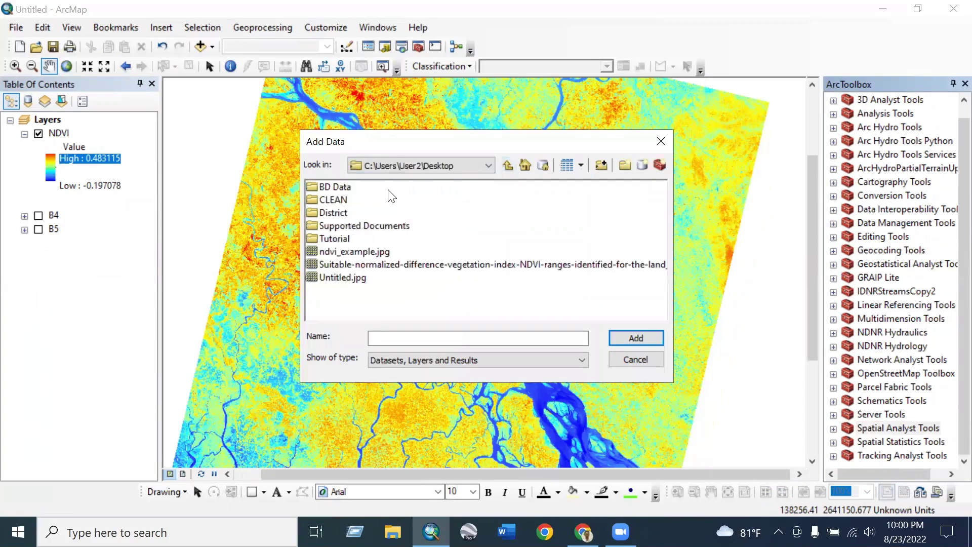
double_click(336, 200)
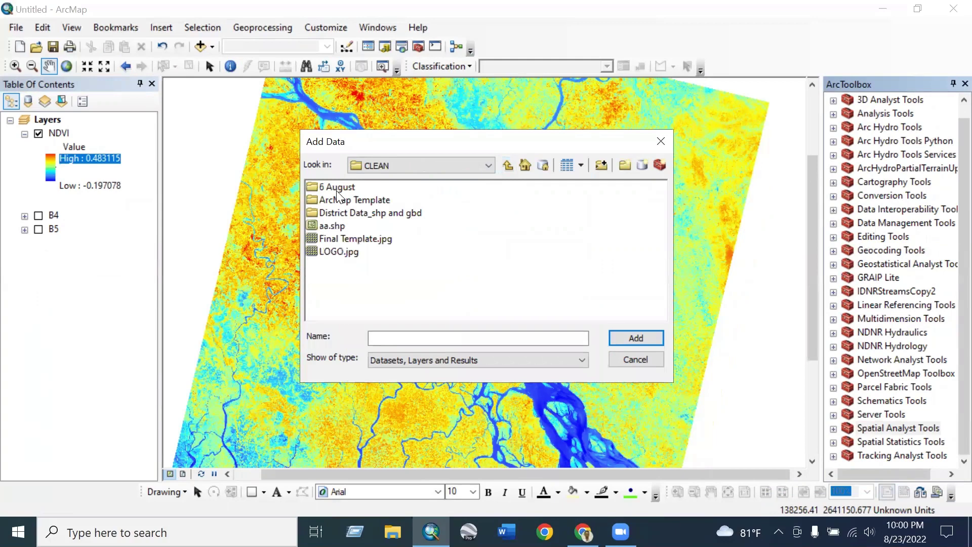
double_click(347, 213)
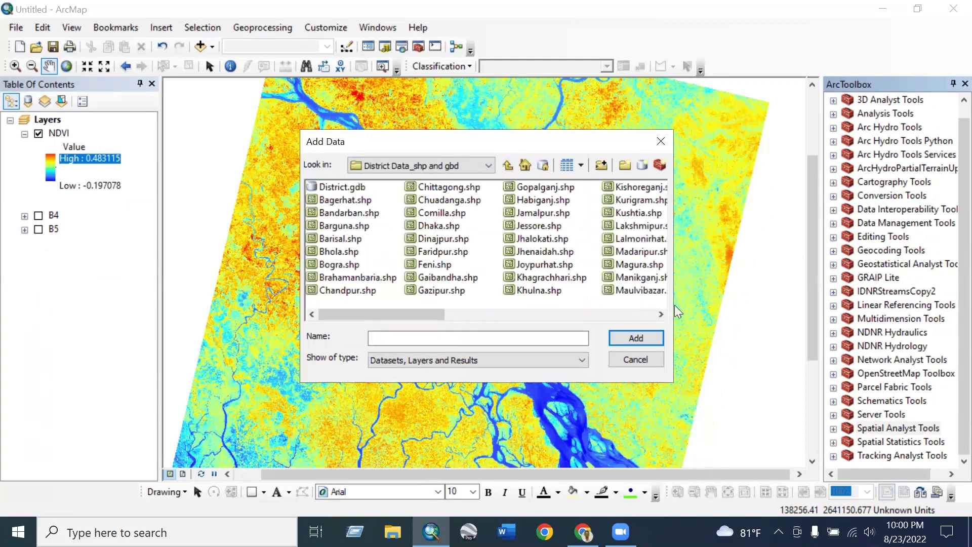
click(652, 314)
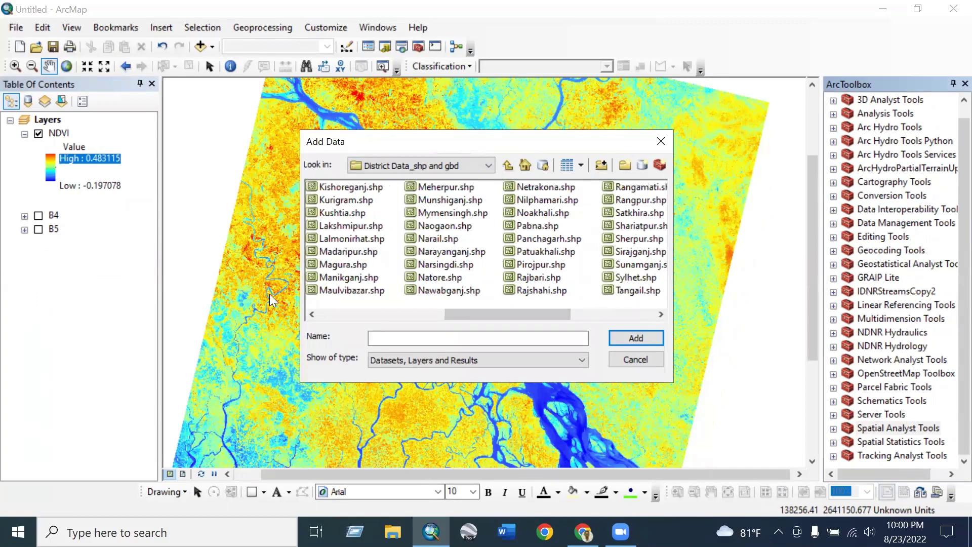
click(313, 313)
click(313, 313)
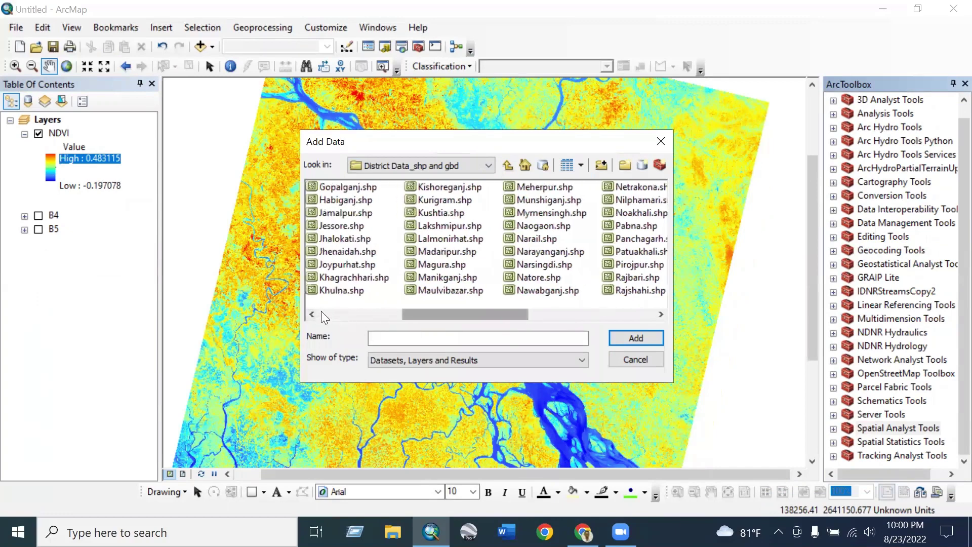
click(449, 226)
- Add Lakshmipur.shp, zoom to that layer, then zoom out to the full NDVI raster
click(637, 338)
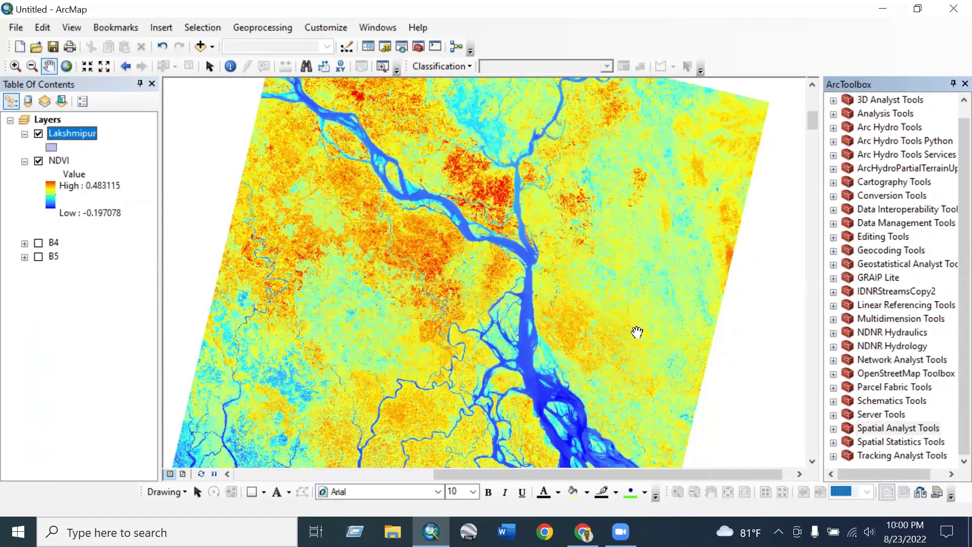
drag(571, 353, 517, 286)
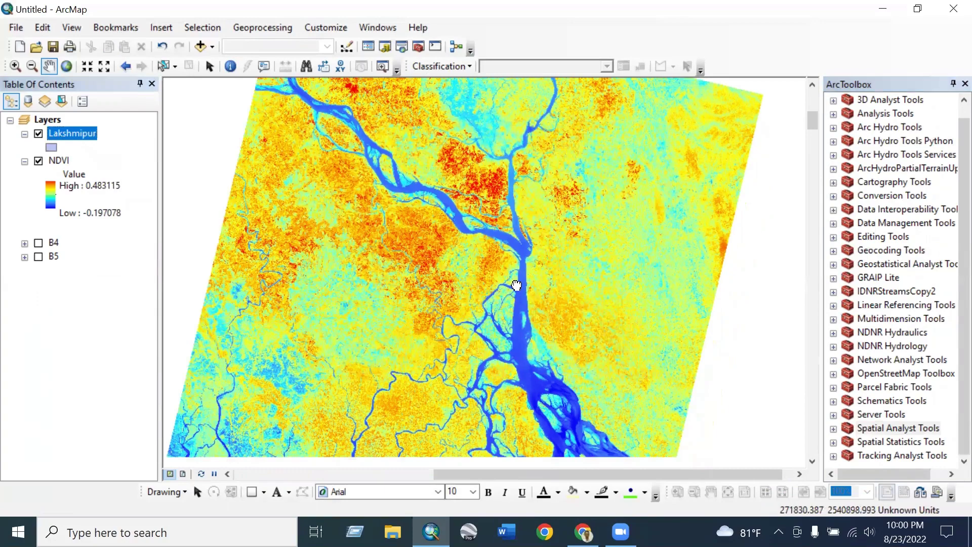
right_click(69, 133)
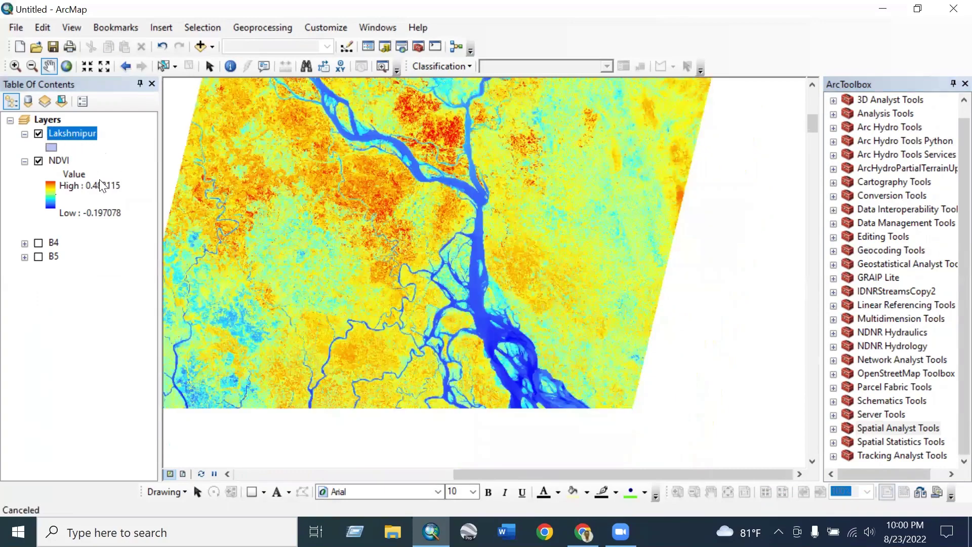
click(116, 212)
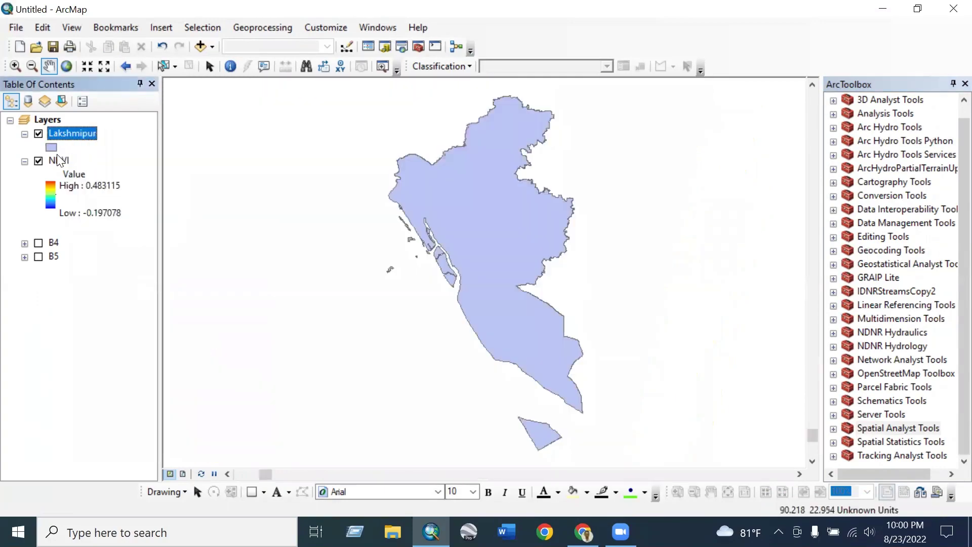
drag(59, 160, 57, 157)
click(100, 238)
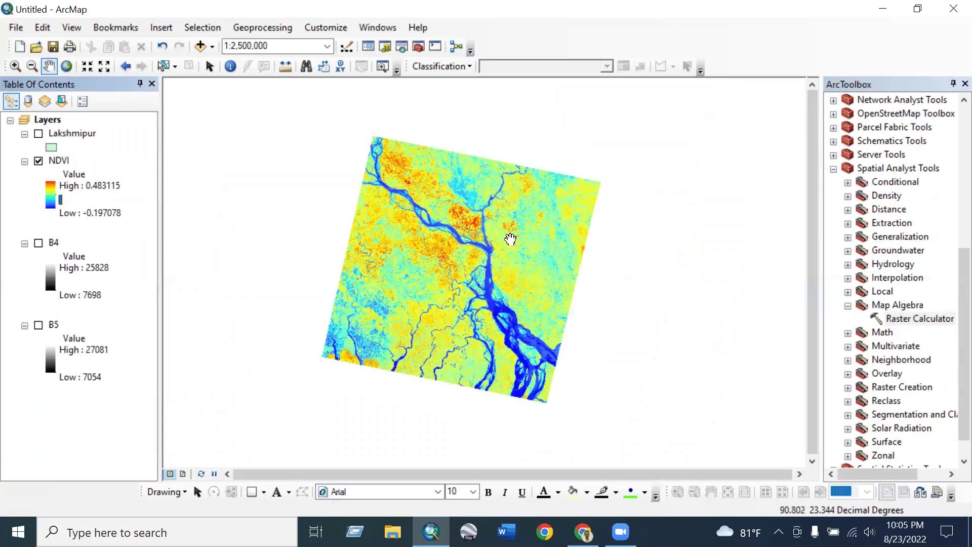
- Turn the Lakshmipur layer back on and zoom in around the district
drag(478, 266, 488, 247)
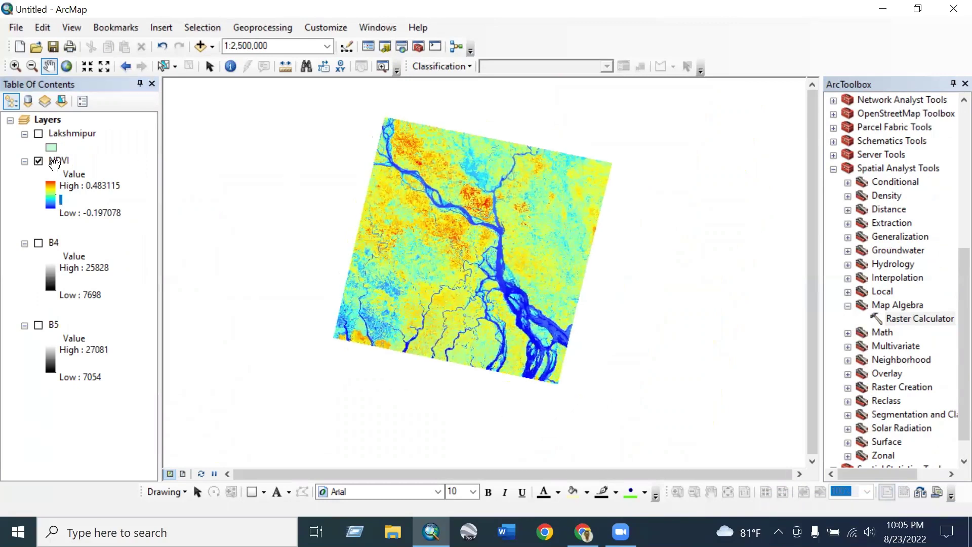
click(39, 133)
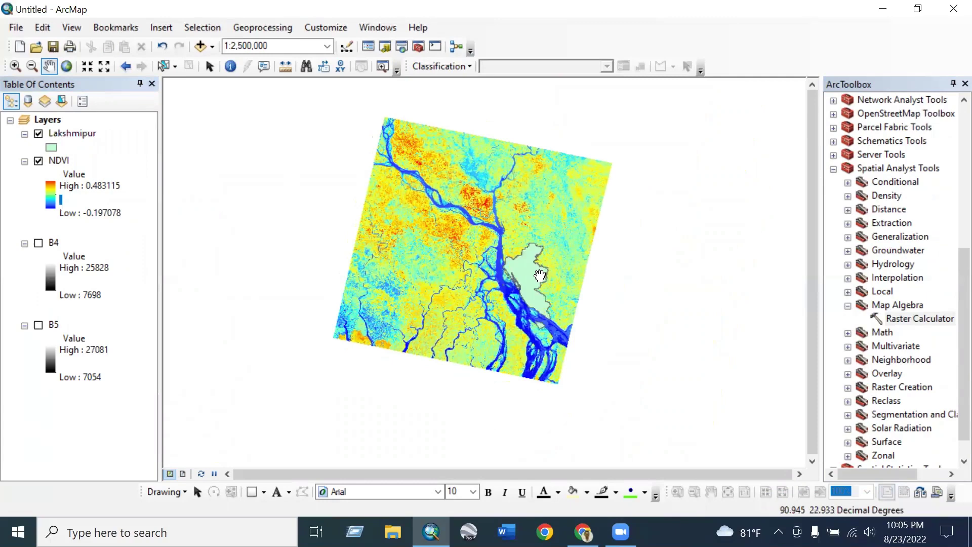
scroll(539, 276, down, 2)
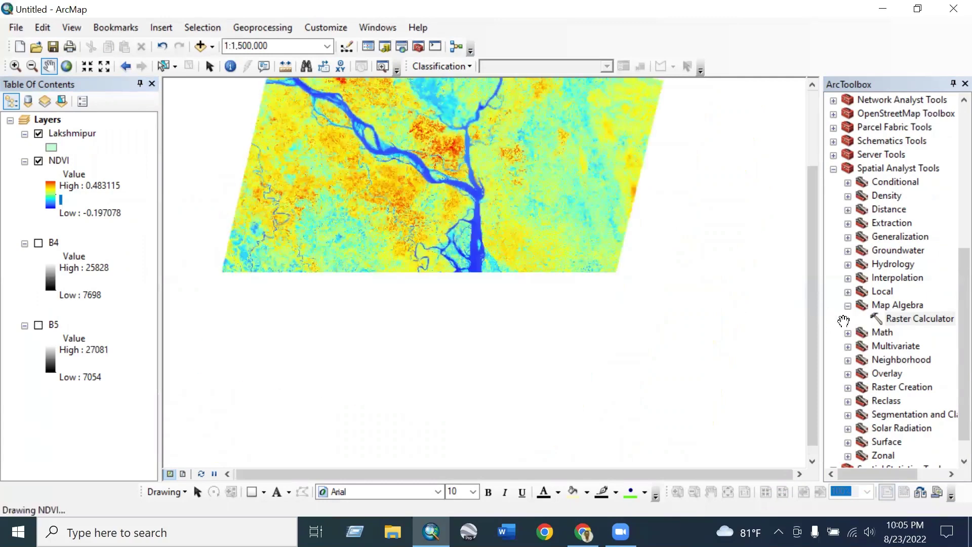
click(847, 306)
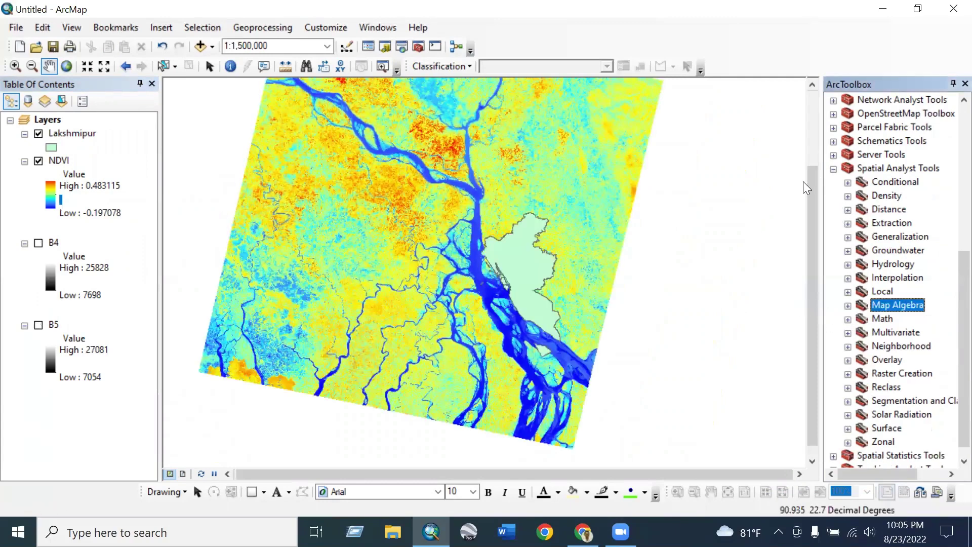
click(64, 162)
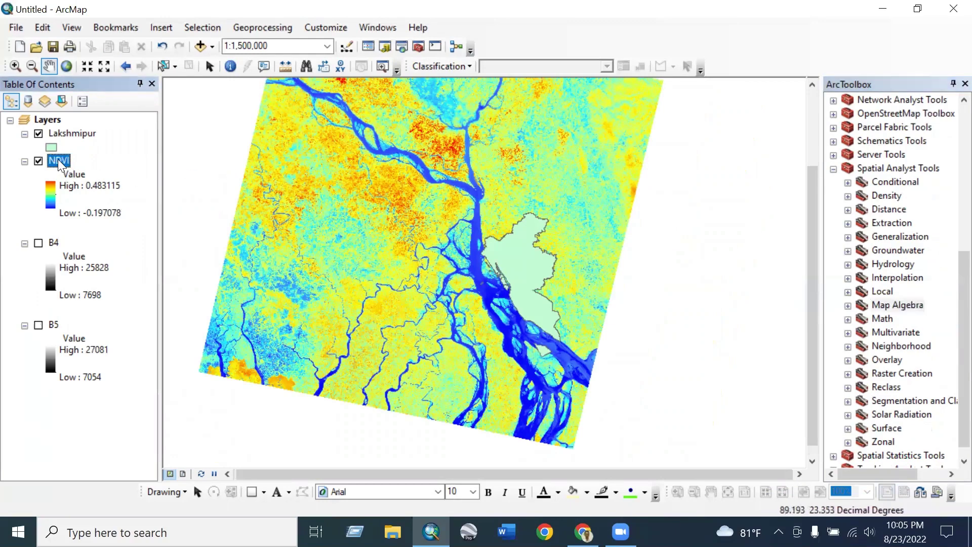
scroll(562, 273, up, 2)
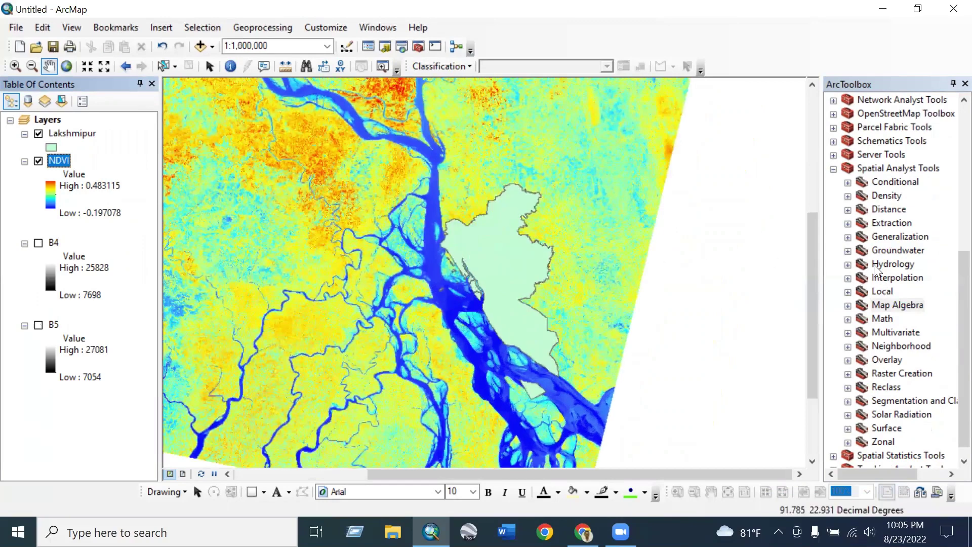
- Run Extract by Mask on NDVI with mask Lakshmipur, output Tutorial\Masked
drag(529, 284, 528, 278)
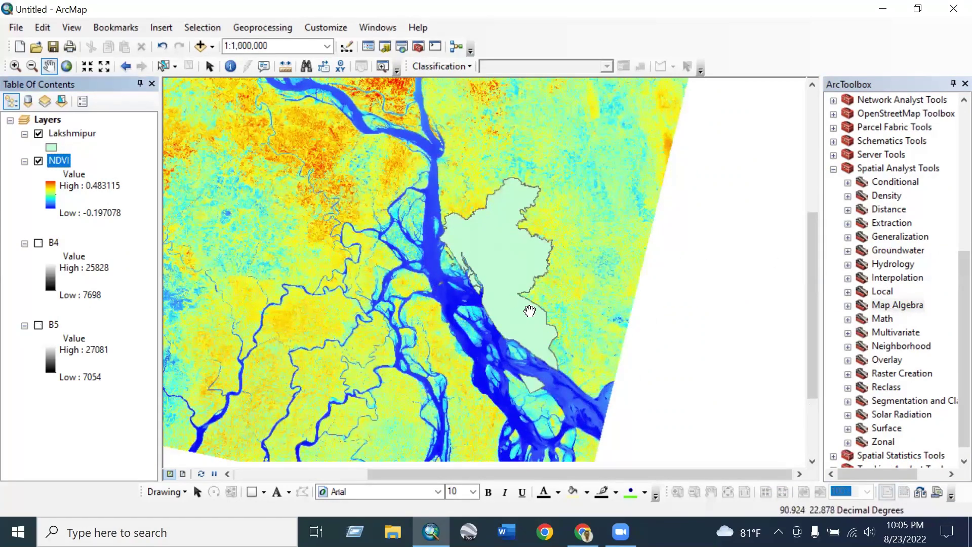
click(848, 224)
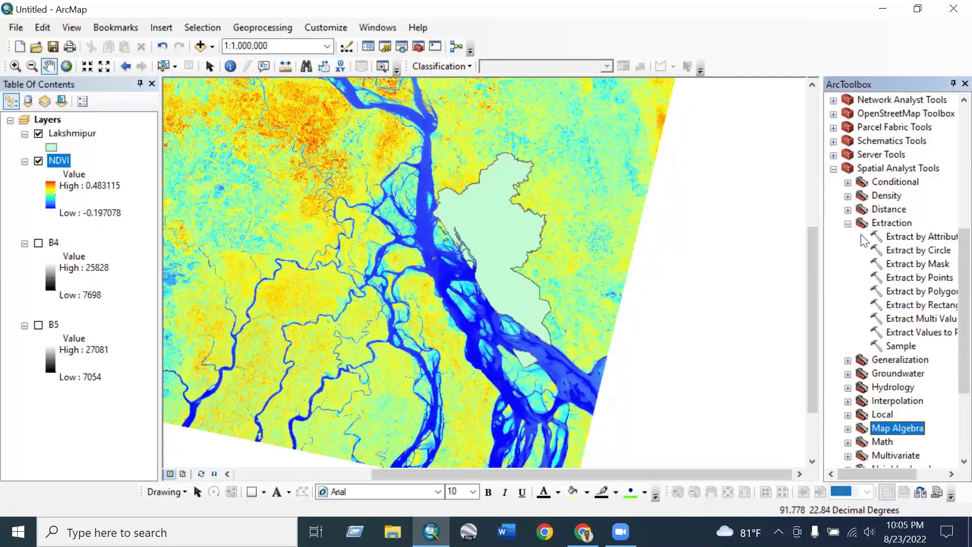
click(910, 264)
double_click(910, 265)
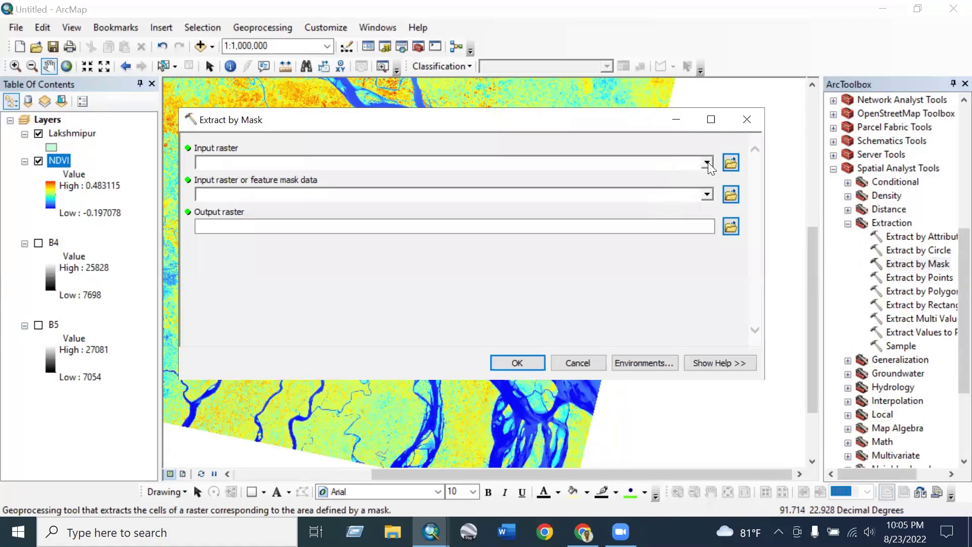
click(707, 162)
click(238, 177)
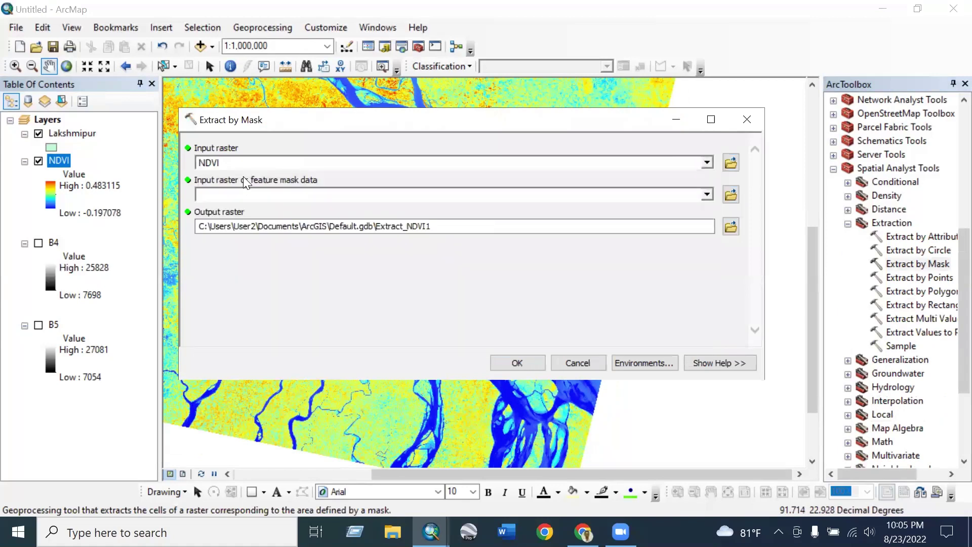
click(707, 195)
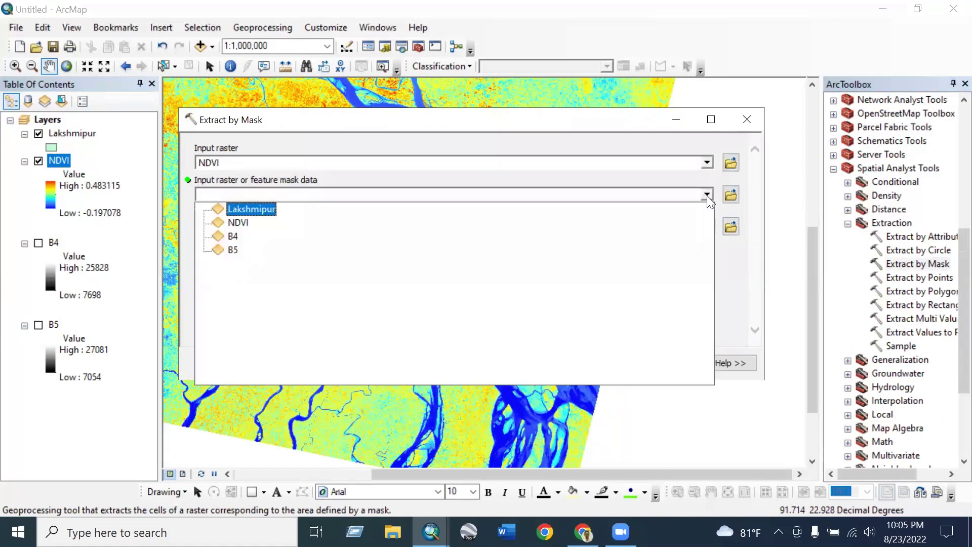
click(251, 212)
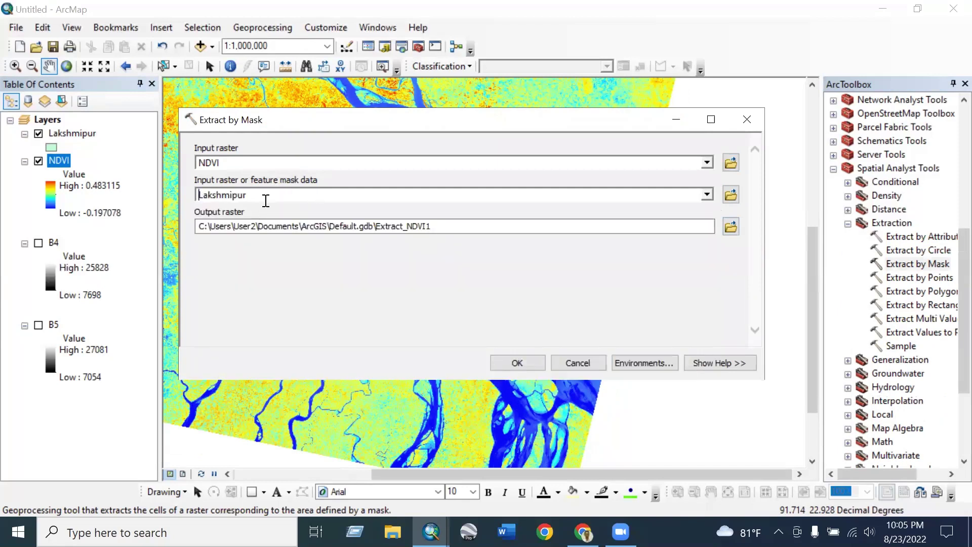
click(730, 226)
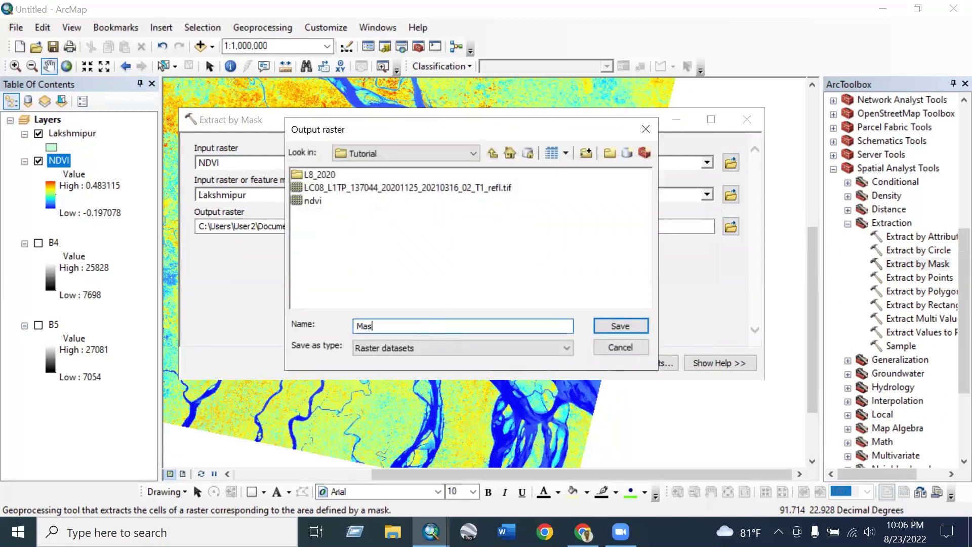
text(Masked)
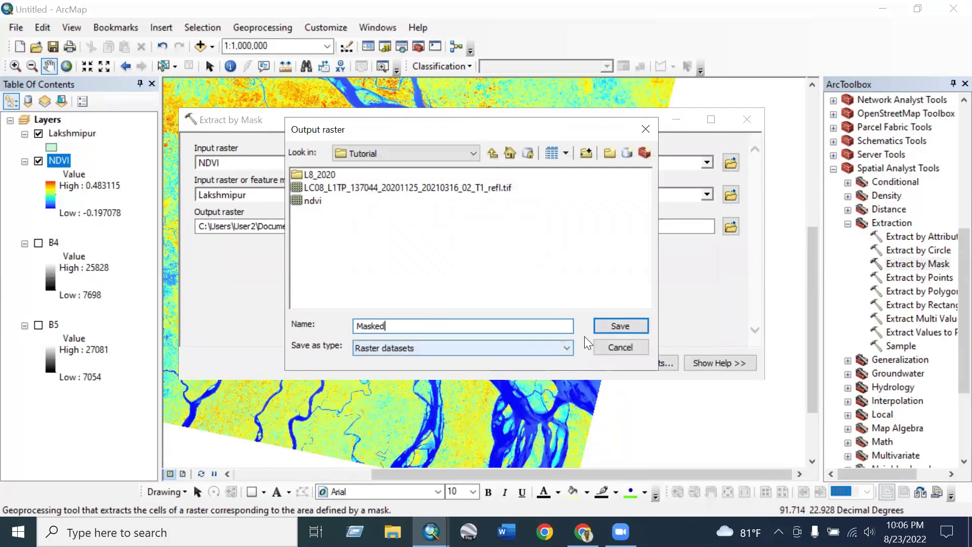
click(620, 326)
click(515, 360)
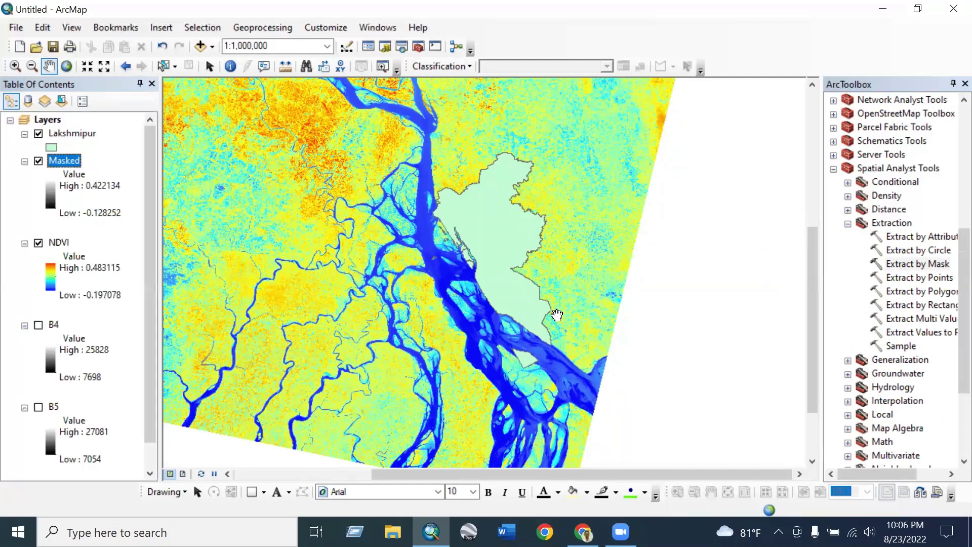
- Hide NDVI and Lakshmipur, and give Masked the inverted red-yellow-blue ramp
click(38, 244)
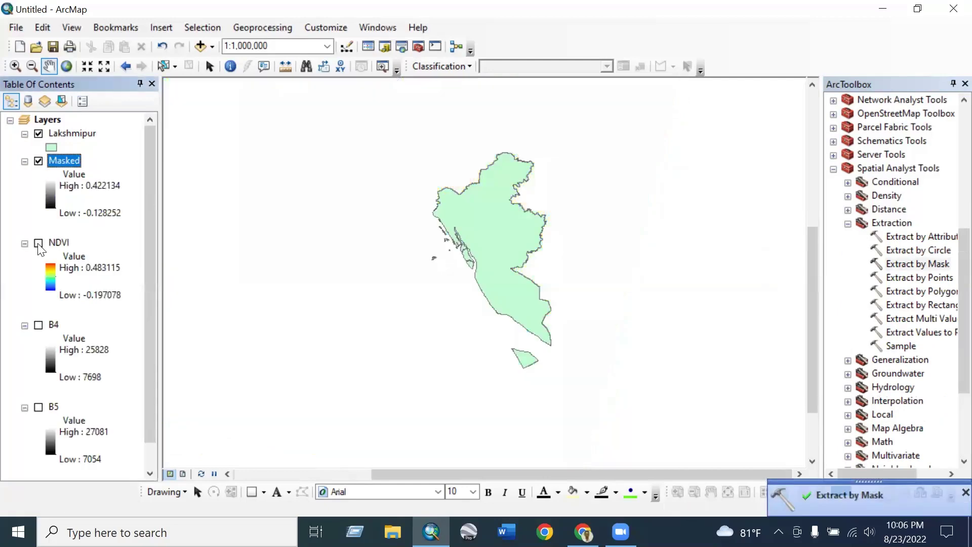
click(39, 134)
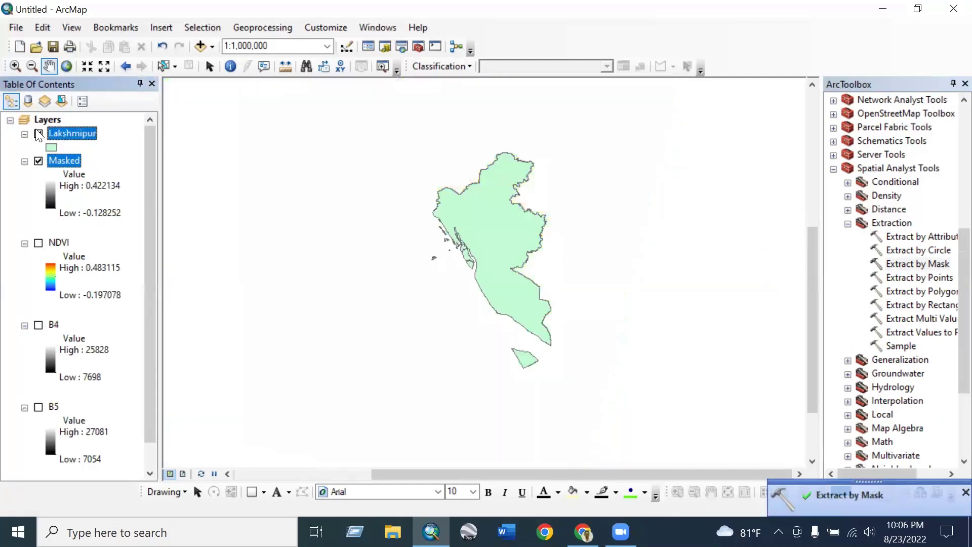
double_click(49, 191)
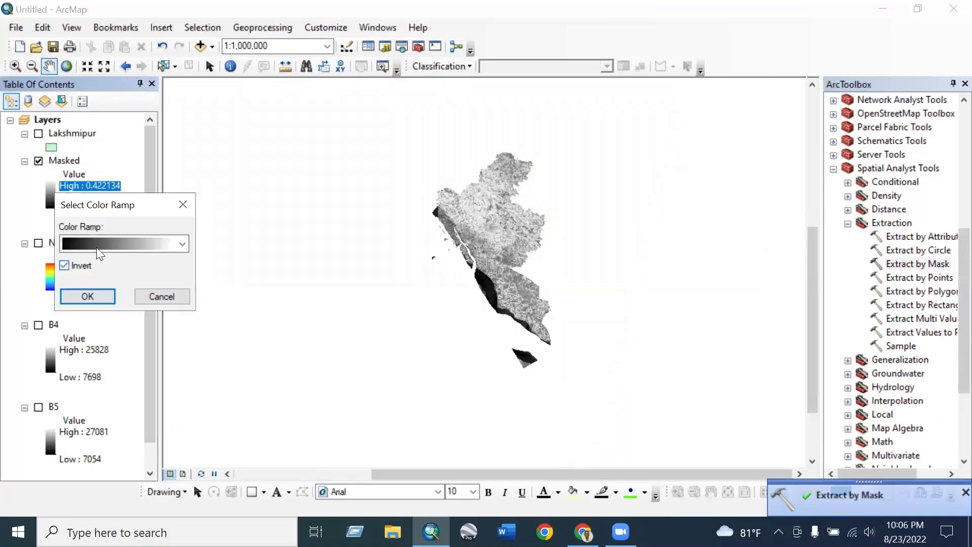
click(98, 246)
click(144, 33)
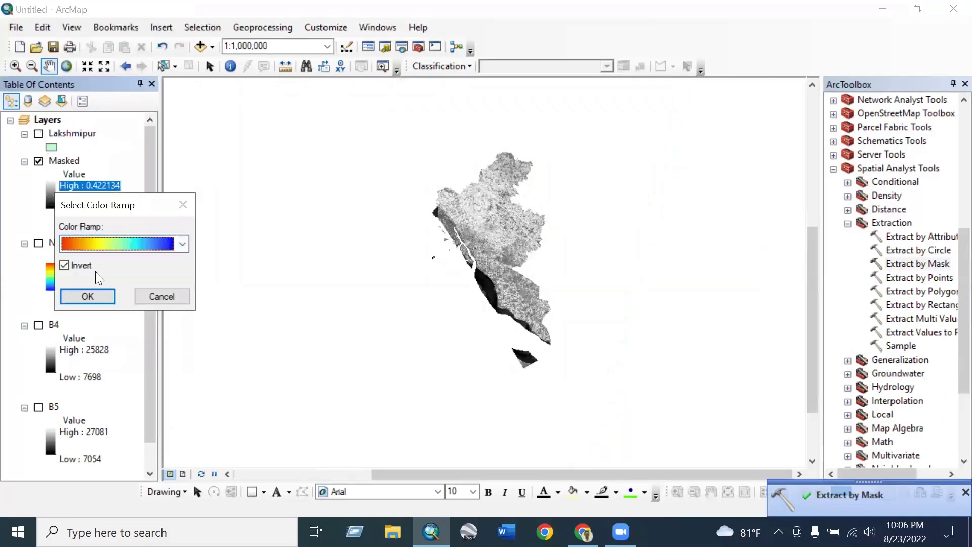
click(87, 296)
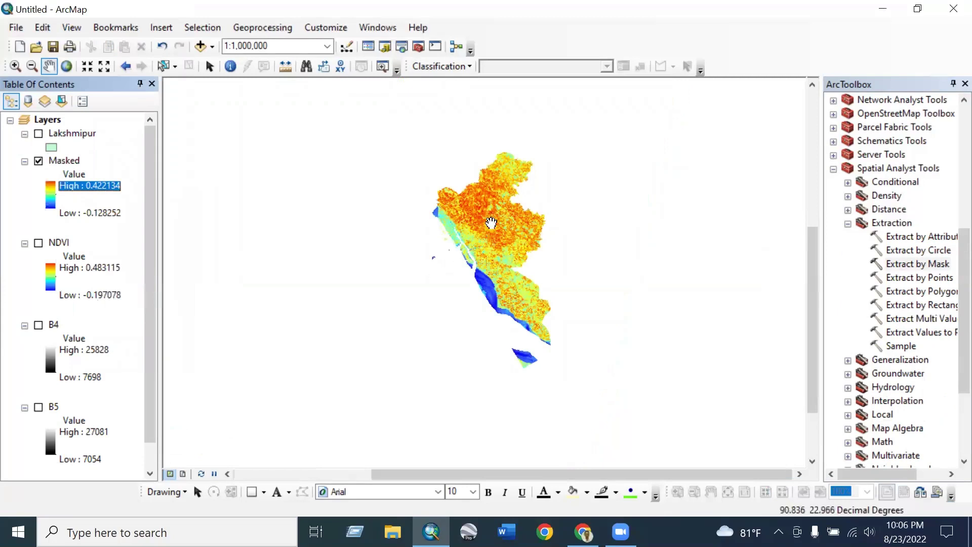
scroll(489, 238, up, 2)
scroll(540, 377, up, 1)
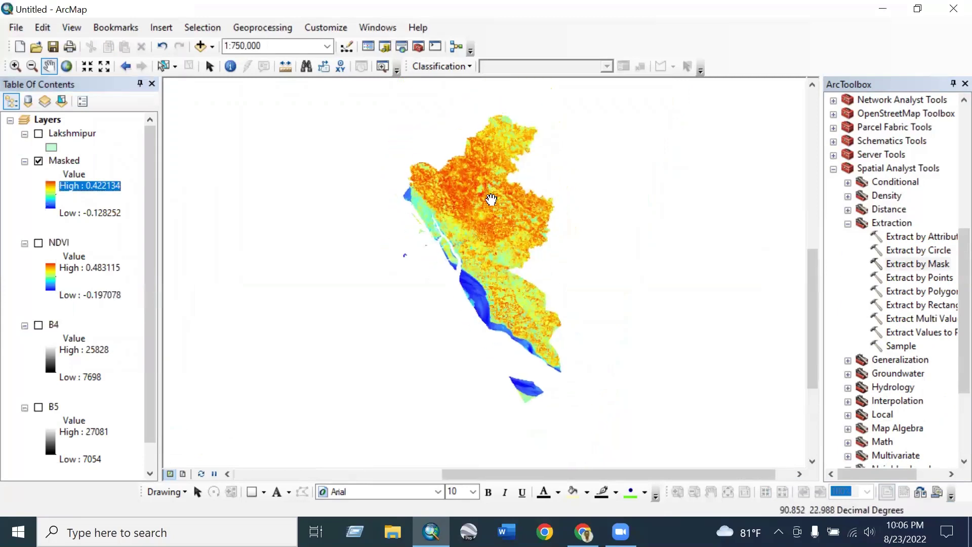
click(24, 243)
- Remove the NDVI, B4 and B5 layers from the map
click(24, 257)
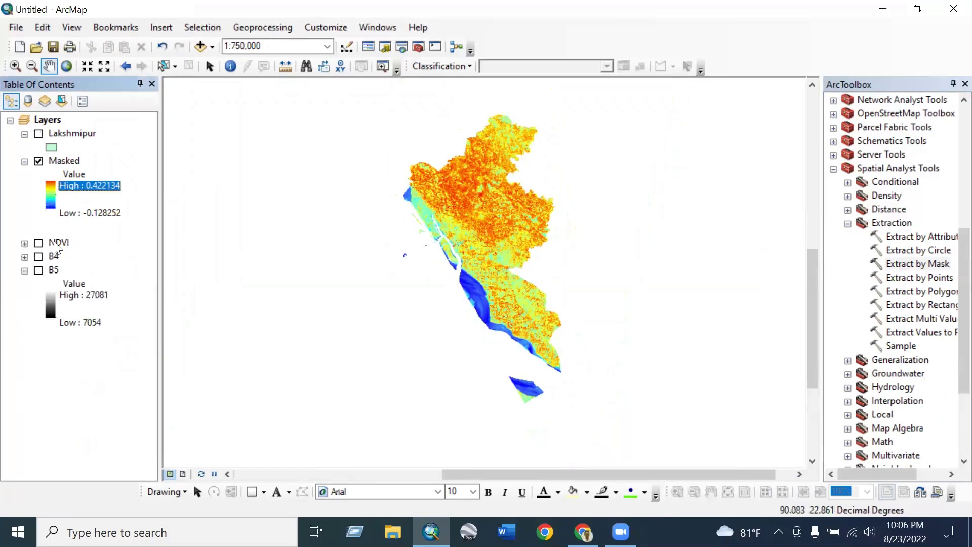
right_click(56, 243)
click(93, 267)
right_click(54, 244)
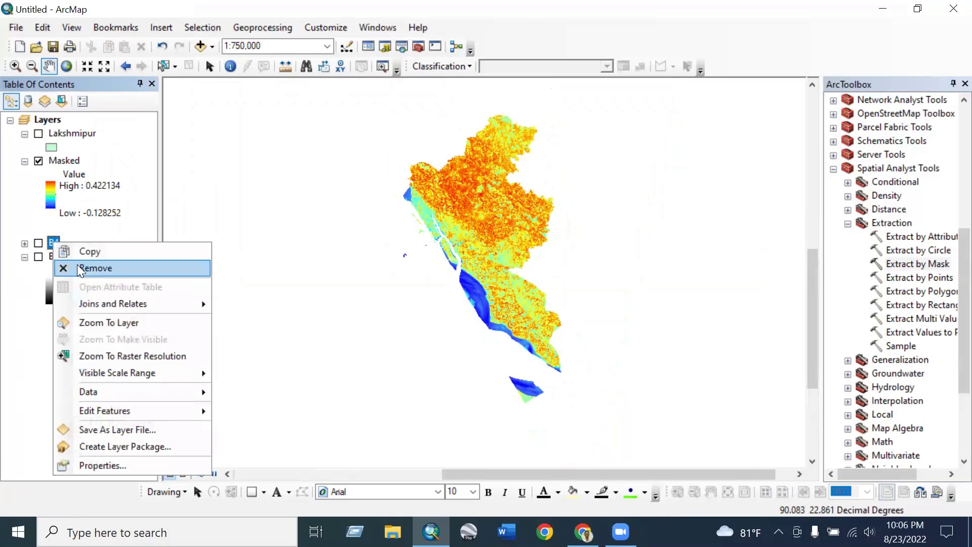
click(94, 267)
click(53, 243)
right_click(53, 244)
click(93, 267)
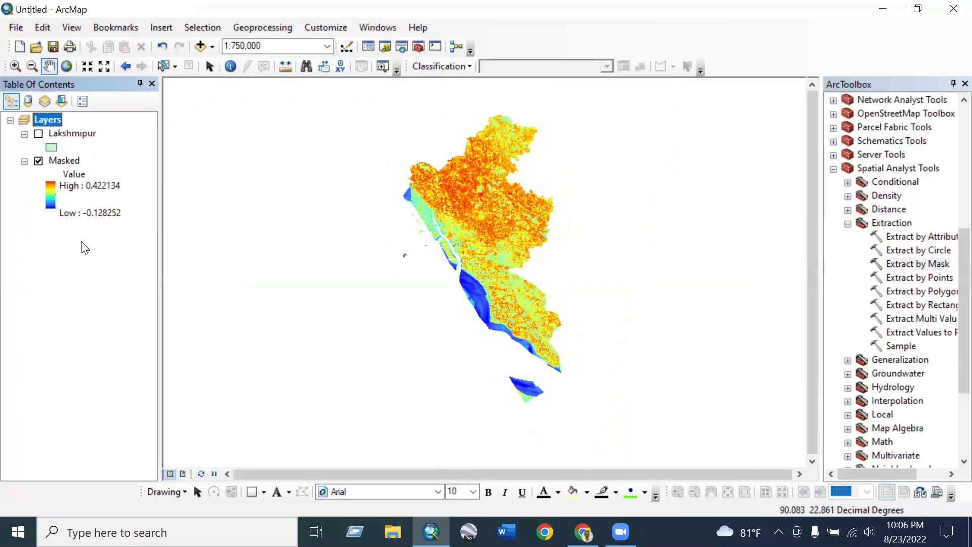
- Turn on Lakshmipur with a Hollow symbol and recentre the map on the district
click(39, 134)
click(50, 147)
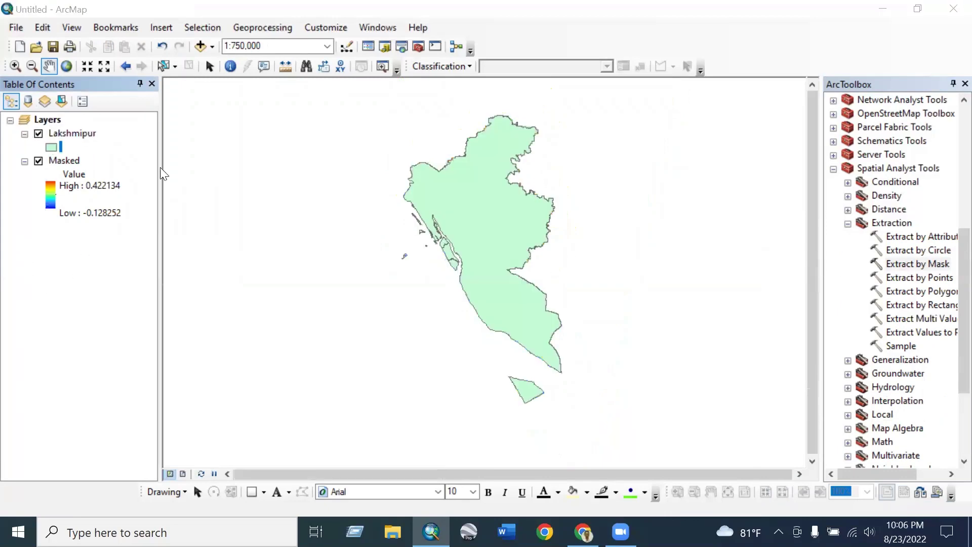
click(330, 235)
click(597, 423)
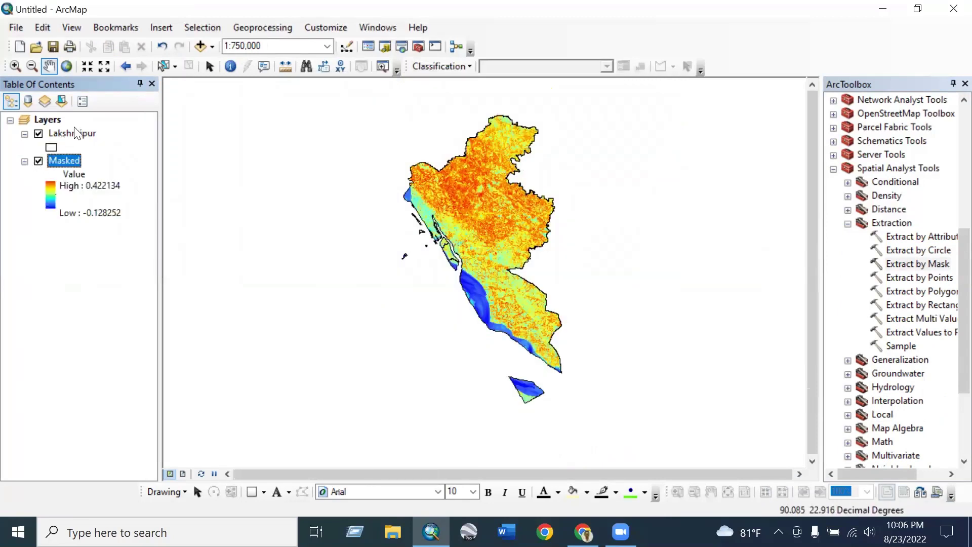
click(25, 133)
click(24, 148)
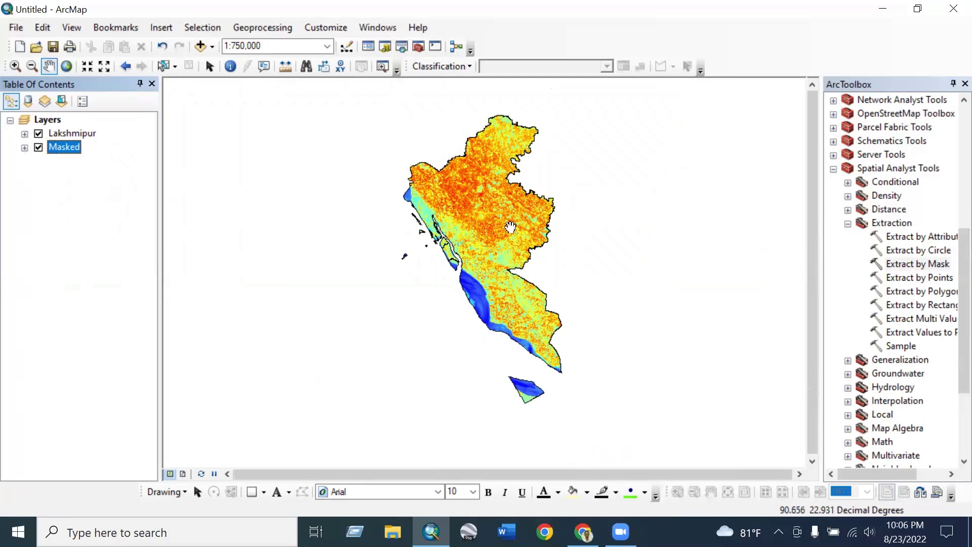
drag(511, 227, 470, 212)
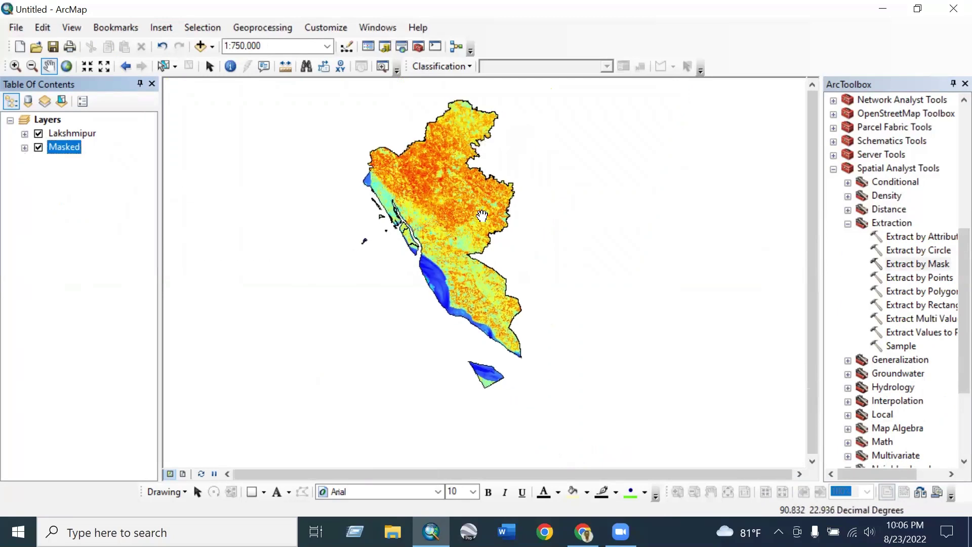
- Set the Masked layer to Classified symbology and open the Desktop's NDVI ranges image
right_click(75, 147)
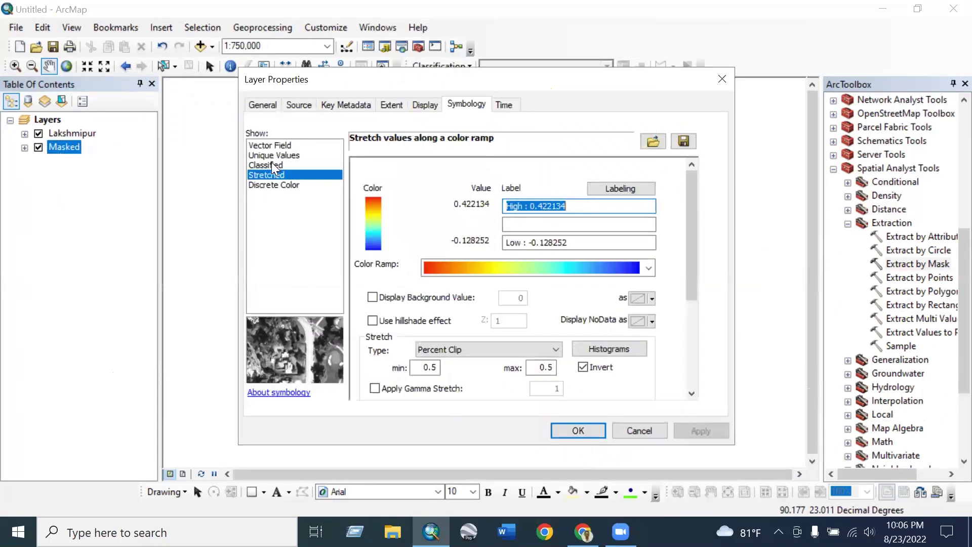
click(308, 169)
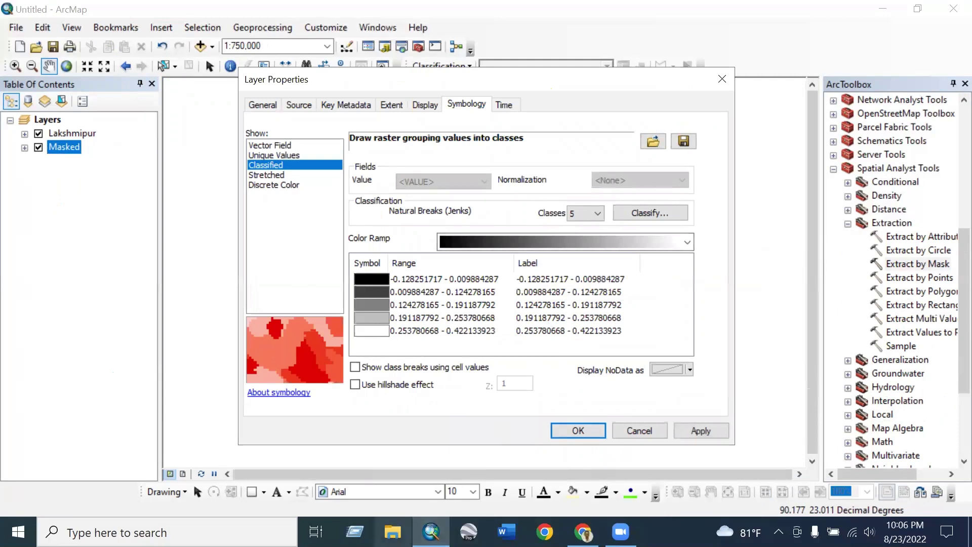
click(392, 531)
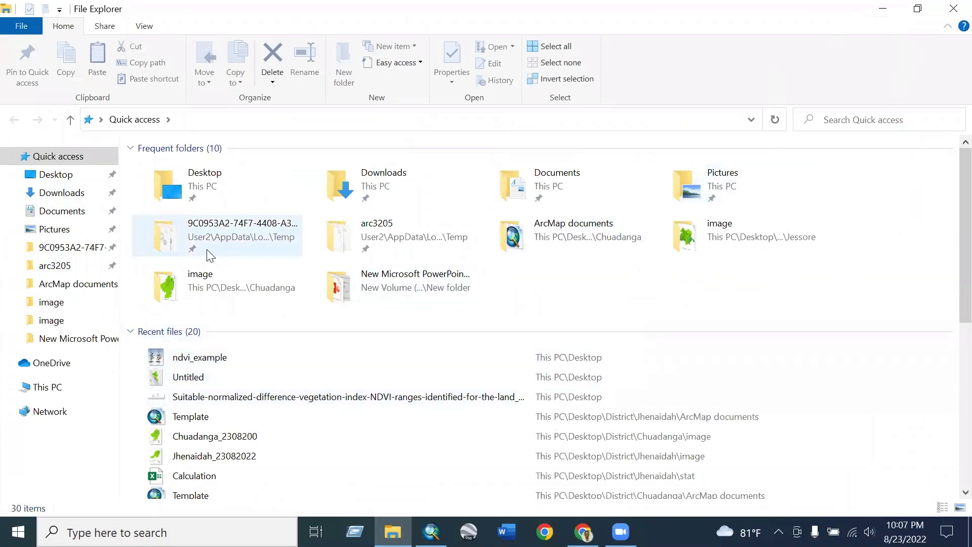
double_click(205, 187)
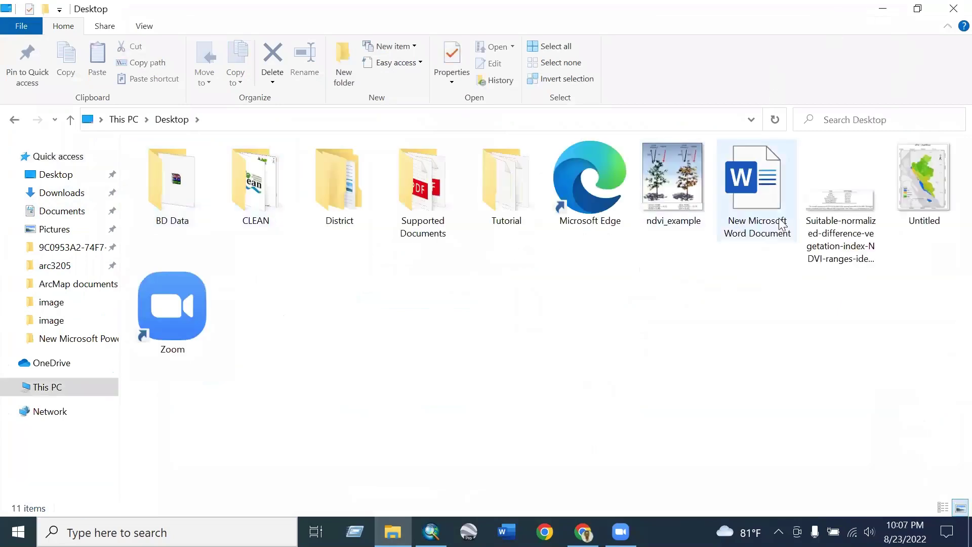
double_click(828, 221)
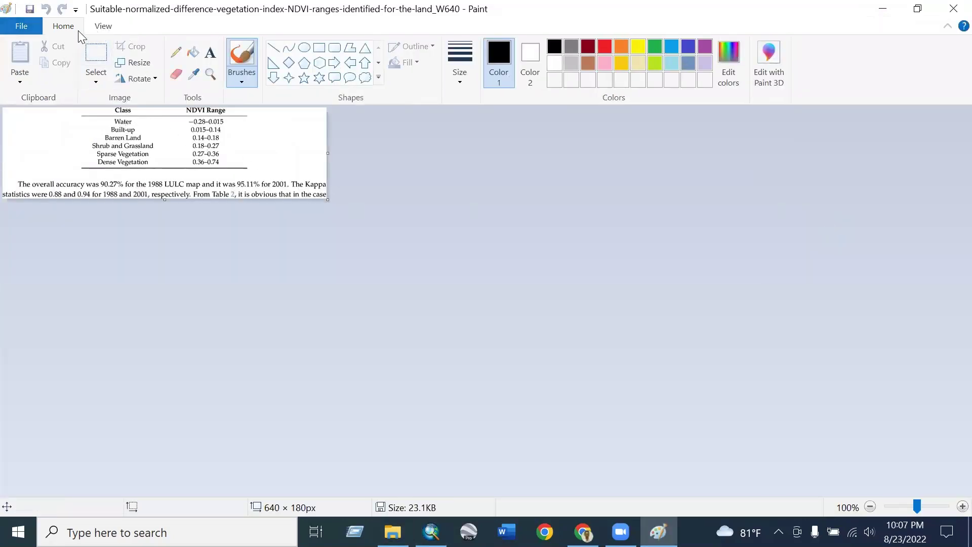
- Enlarge the NDVI ranges table to 300% in Paint, then return to ArcMap's Layer Properties
scroll(891, 471, up, 2)
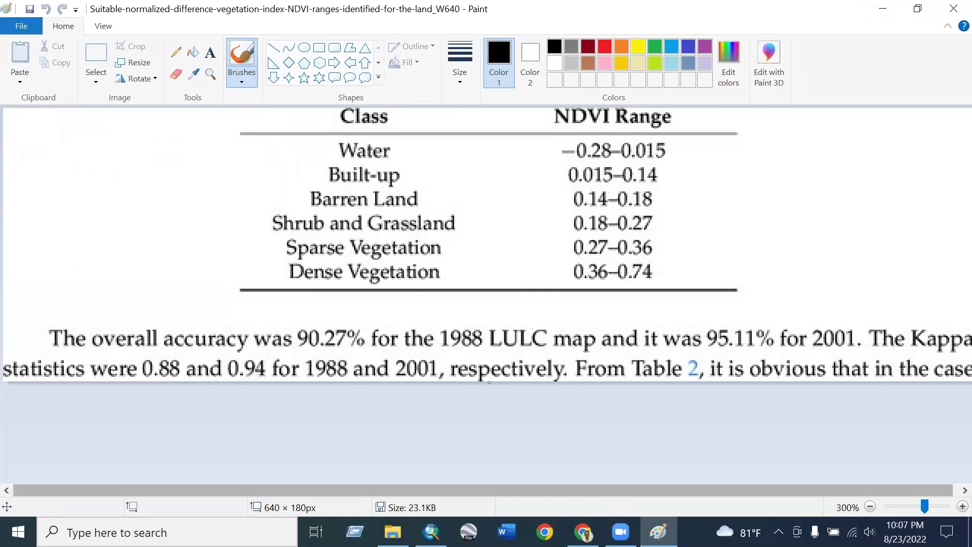
key(alt+Tab)
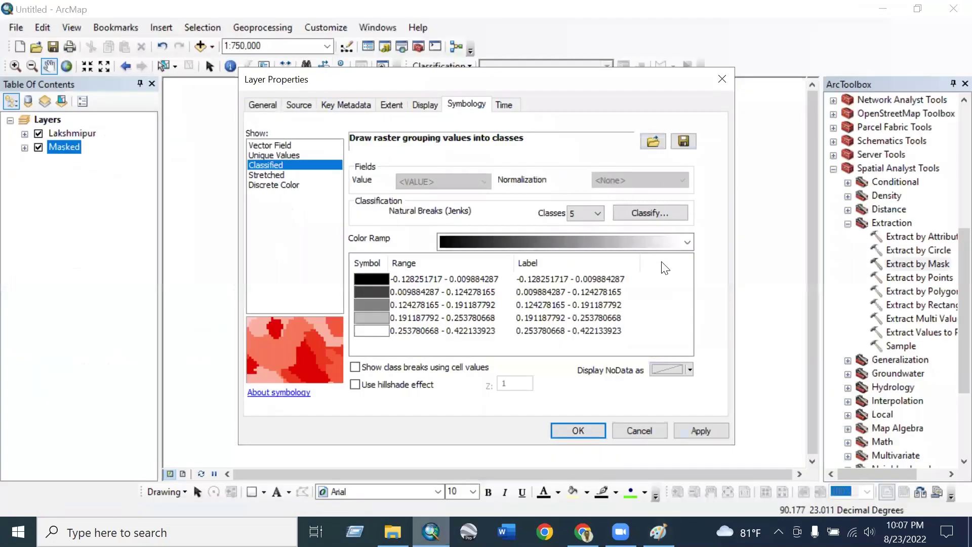
- Choose 6 classes for the Masked layer and open the Classification dialog
click(597, 213)
click(582, 271)
click(652, 213)
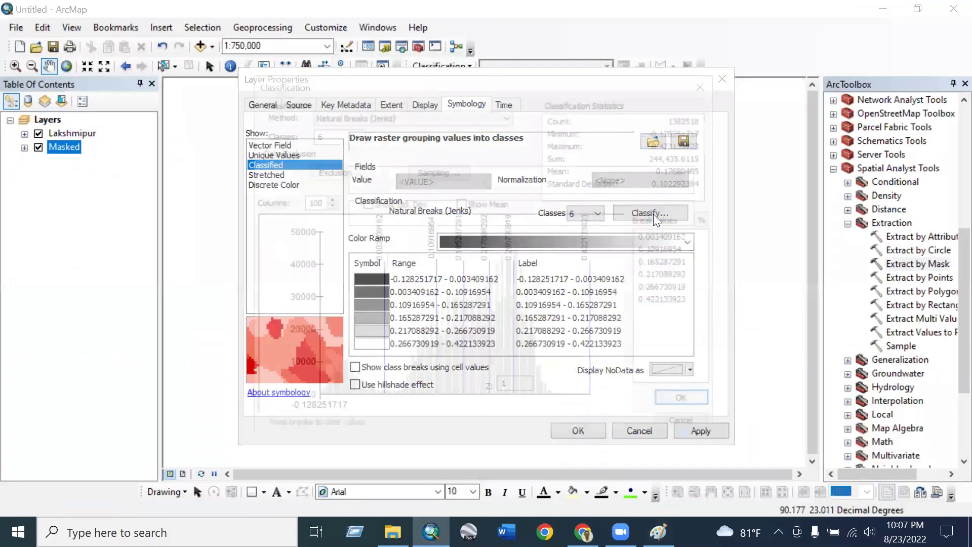
- Change the first break value to 0.015, checking it against the NDVI ranges table
click(658, 532)
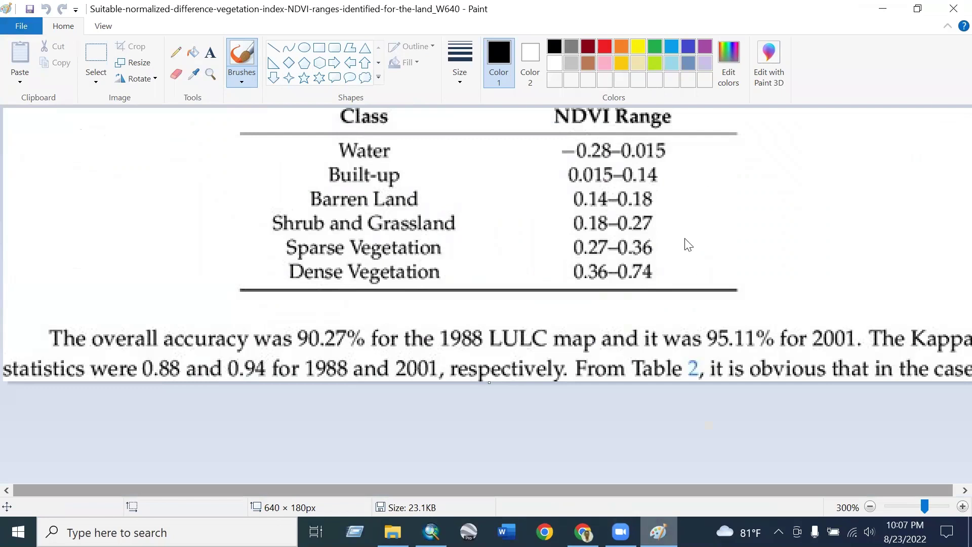
key(alt+Tab)
text(015)
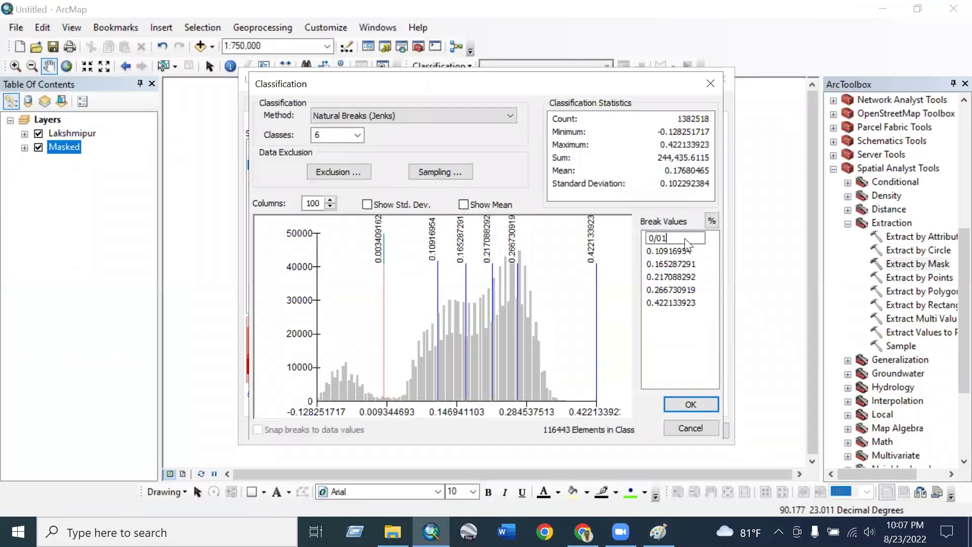
click(658, 238)
key(BackSpace)
text(.)
key(alt+Tab)
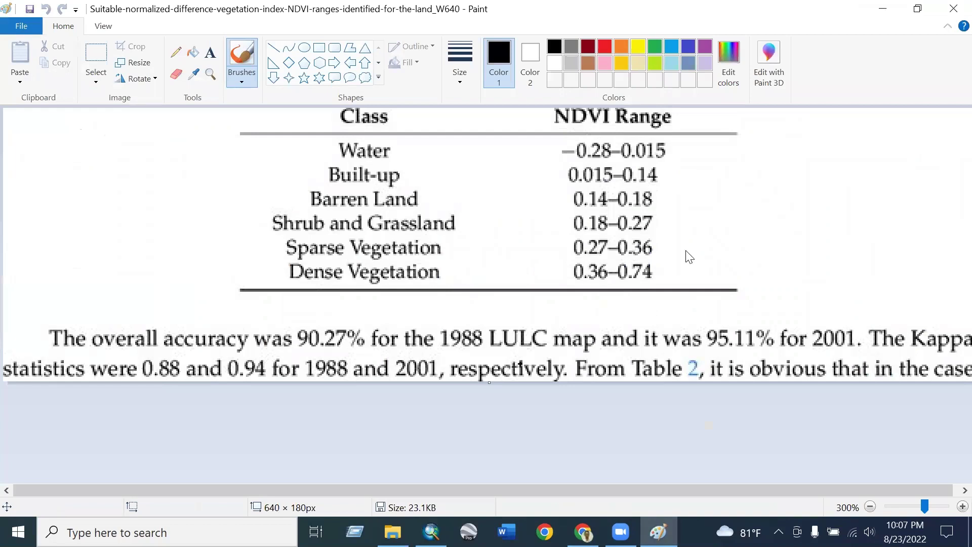
key(alt+Tab)
key(shift+End)
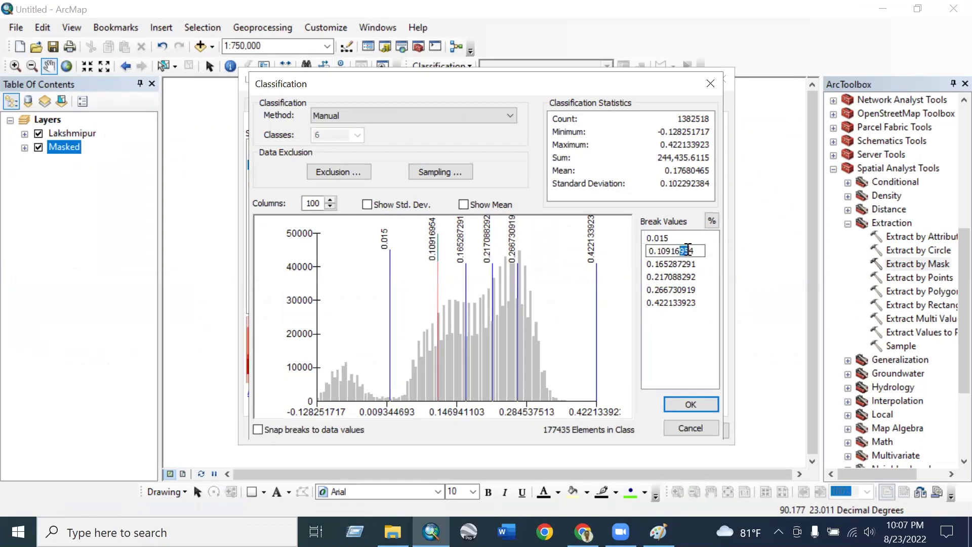
- Edit the second and third break values to 0.14 and 0.18
drag(663, 251, 680, 250)
text(4)
key(Delete)
key(Delete)
key(Delete)
click(687, 264)
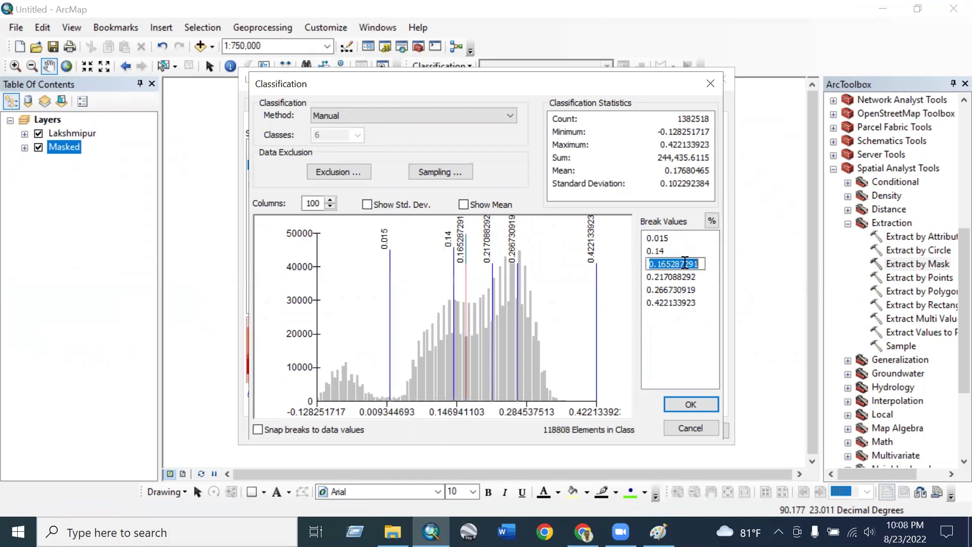
click(696, 263)
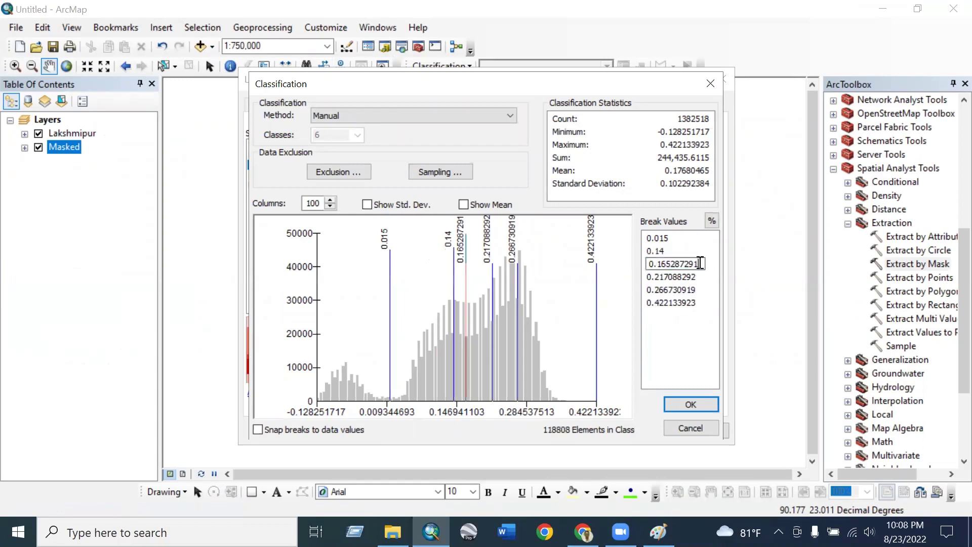
drag(664, 264, 701, 263)
text(8)
click(658, 532)
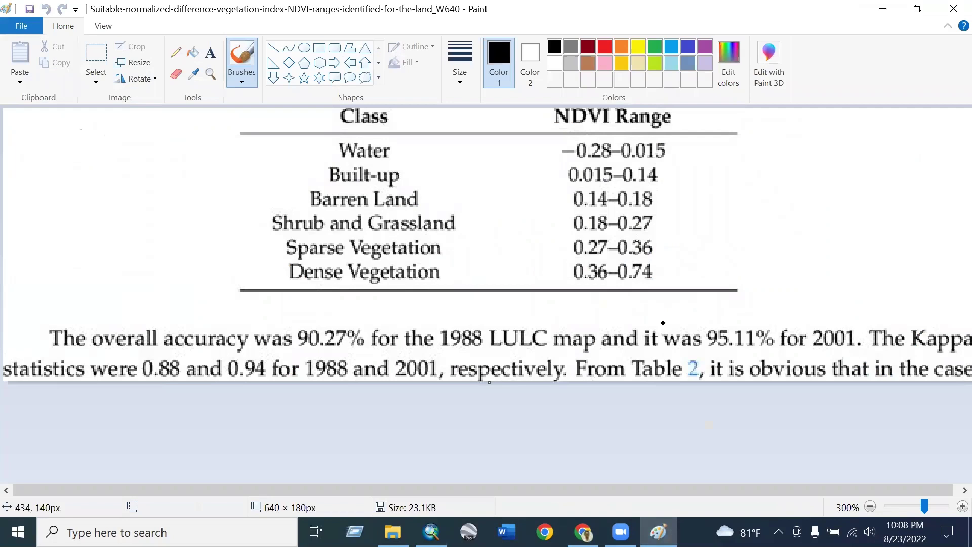
click(430, 531)
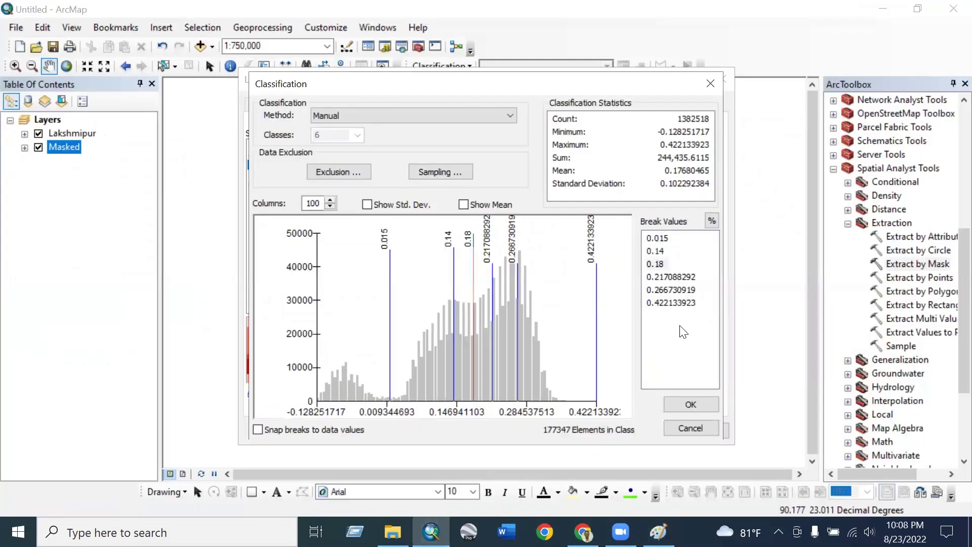
- Set the fourth break value to 0.27
click(688, 276)
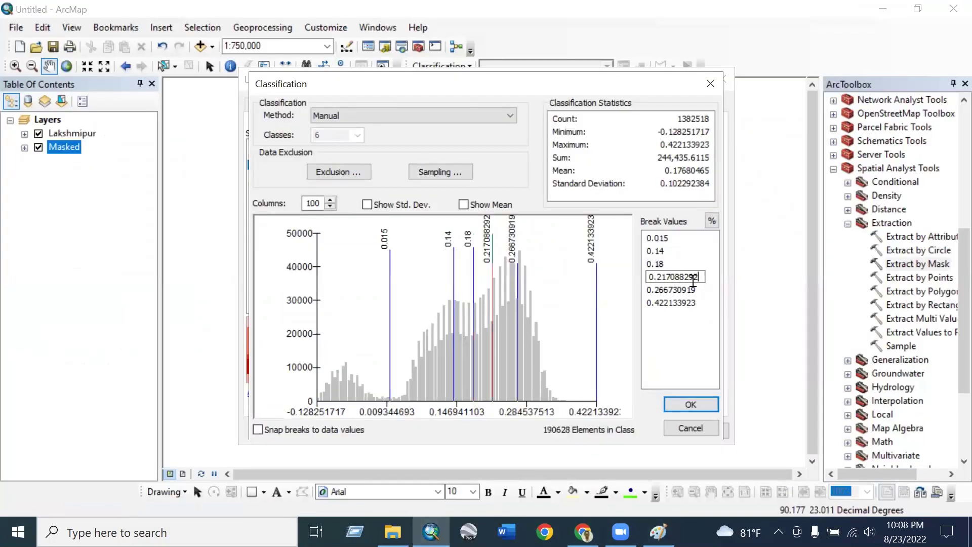
shift+click(662, 277)
text(7)
key(Return)
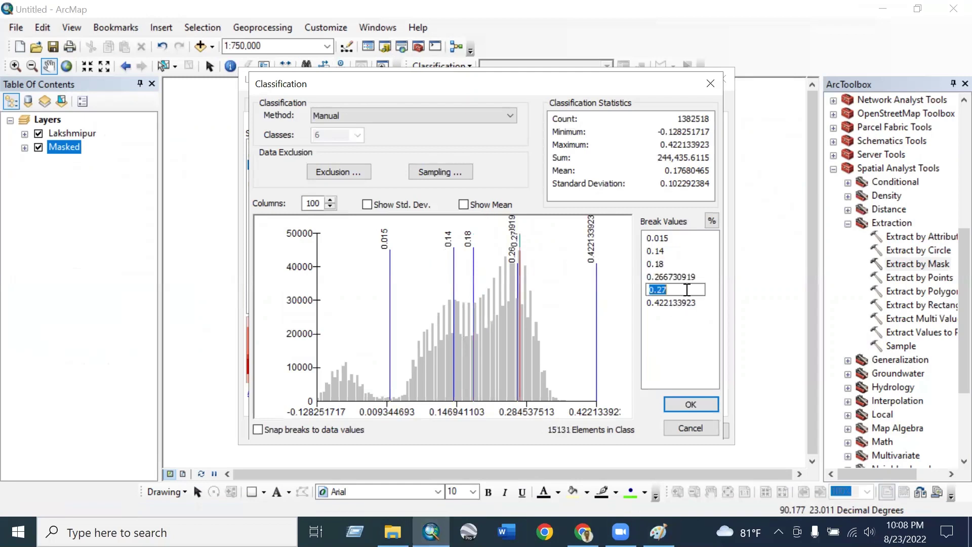
click(692, 276)
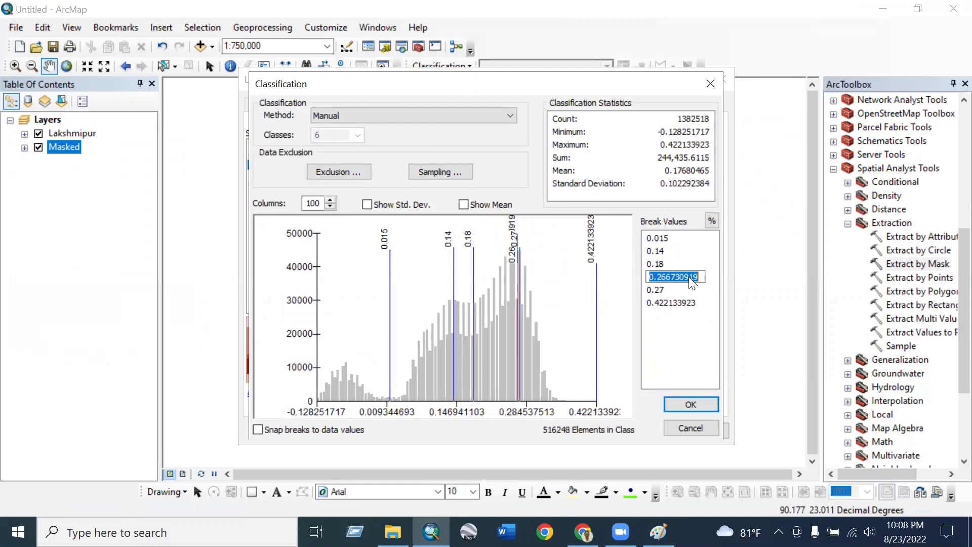
click(692, 277)
drag(663, 277, 676, 279)
text(7)
- Set the last two break values to 0.36 and 0.74 and confirm
click(675, 290)
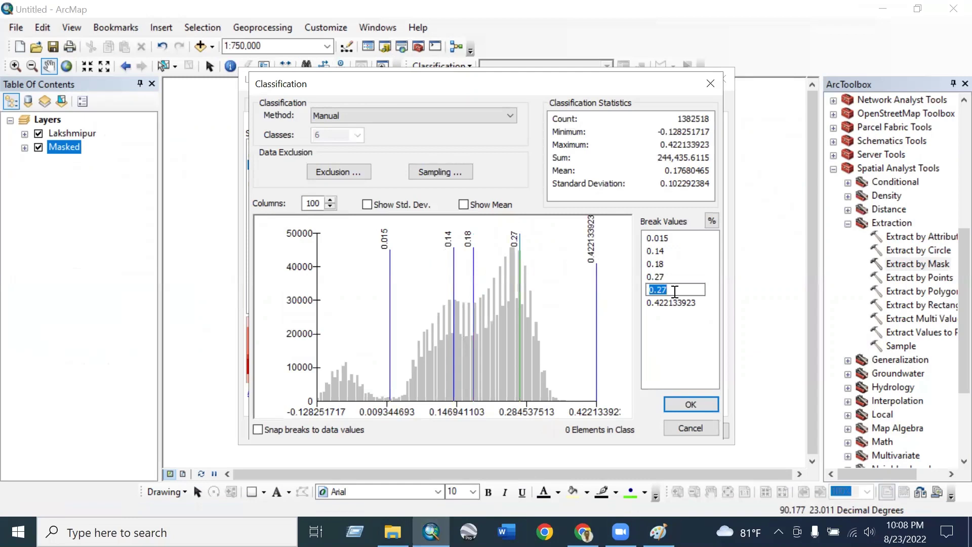
click(674, 292)
key(BackSpace)
key(BackSpace)
text(36)
click(678, 303)
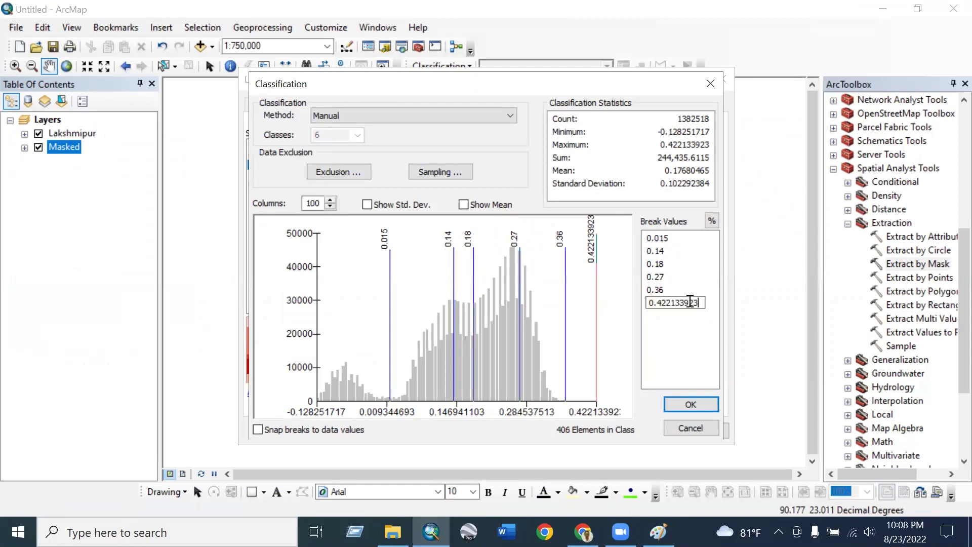
drag(662, 300, 699, 302)
key(BackSpace)
key(BackSpace)
text(74)
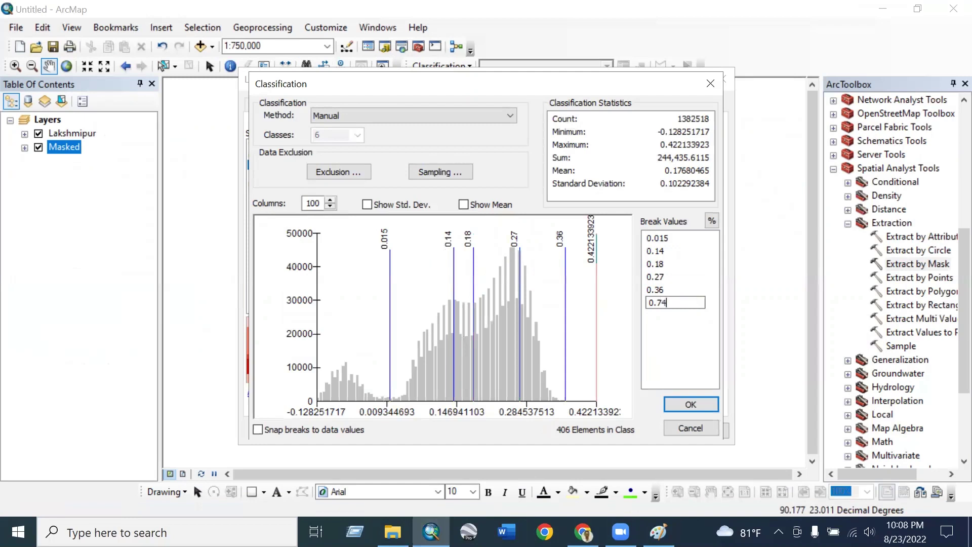
click(691, 404)
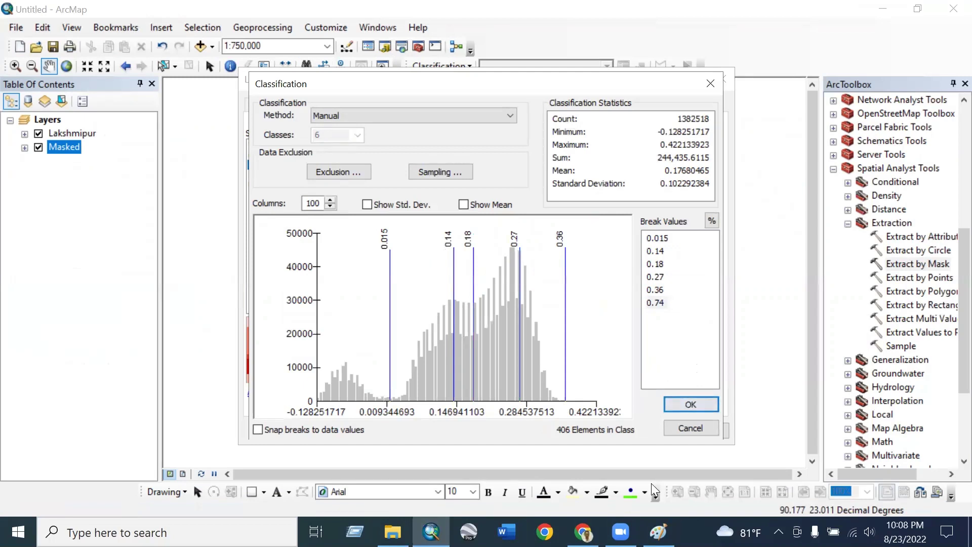
- Confirm the manual breaks and label the first class 'Water' with its range in parentheses
click(680, 399)
click(567, 280)
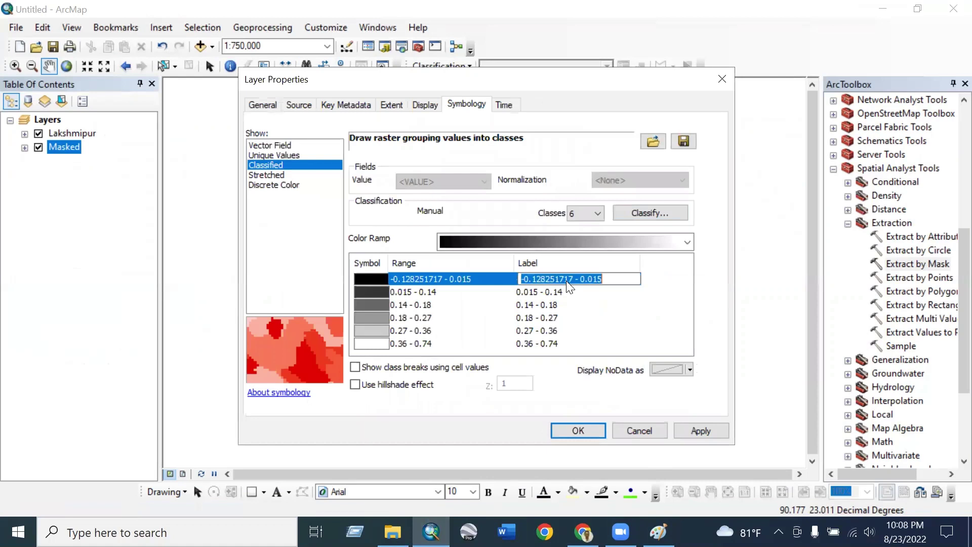
click(567, 280)
drag(541, 278, 586, 285)
key(BackSpace)
click(619, 304)
click(587, 279)
click(587, 280)
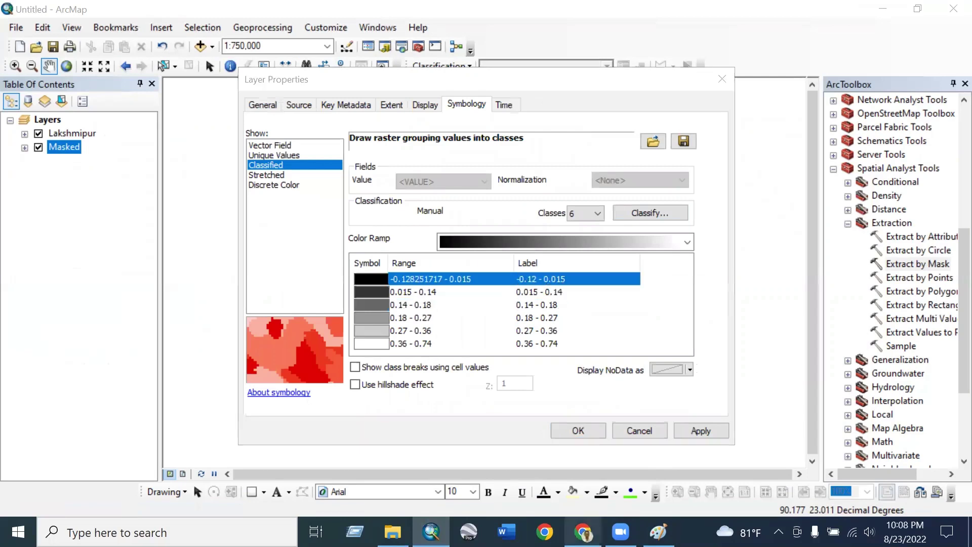
key(alt+Tab)
key(alt+Tab)
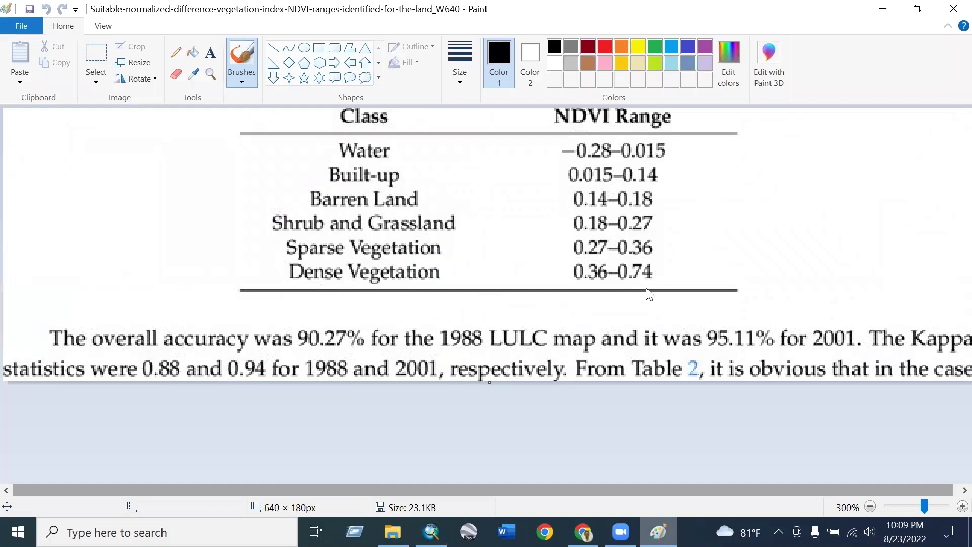
key(alt+Tab)
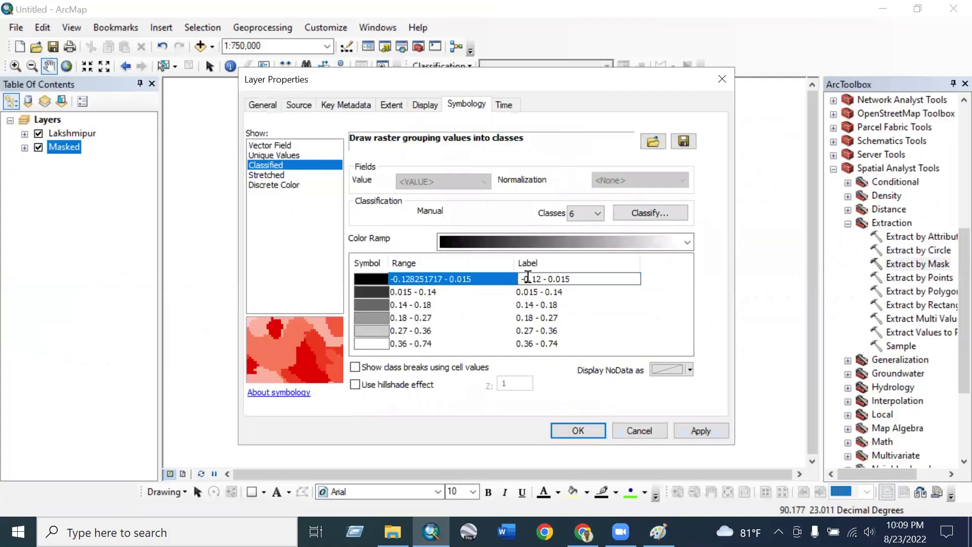
text(Water ()
text())
key(Return)
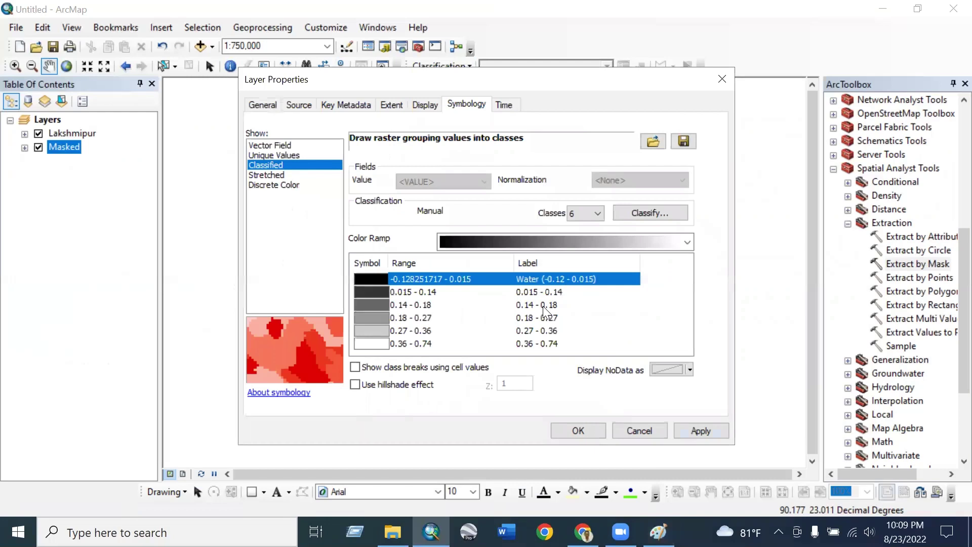
- Label the second and third classes 'Built Up' and 'Barren Land' with their ranges
click(521, 292)
text(Built Up)
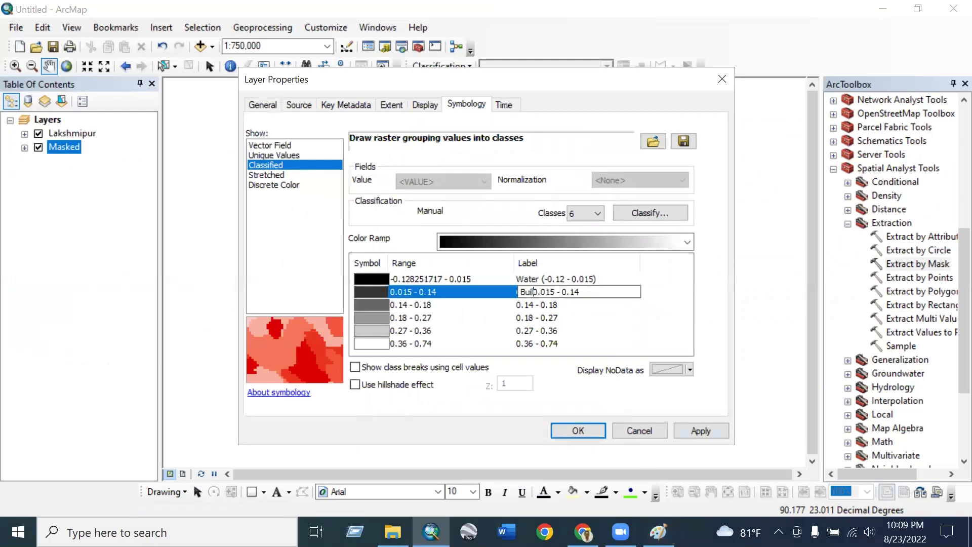
text( ()
text())
click(555, 304)
click(520, 304)
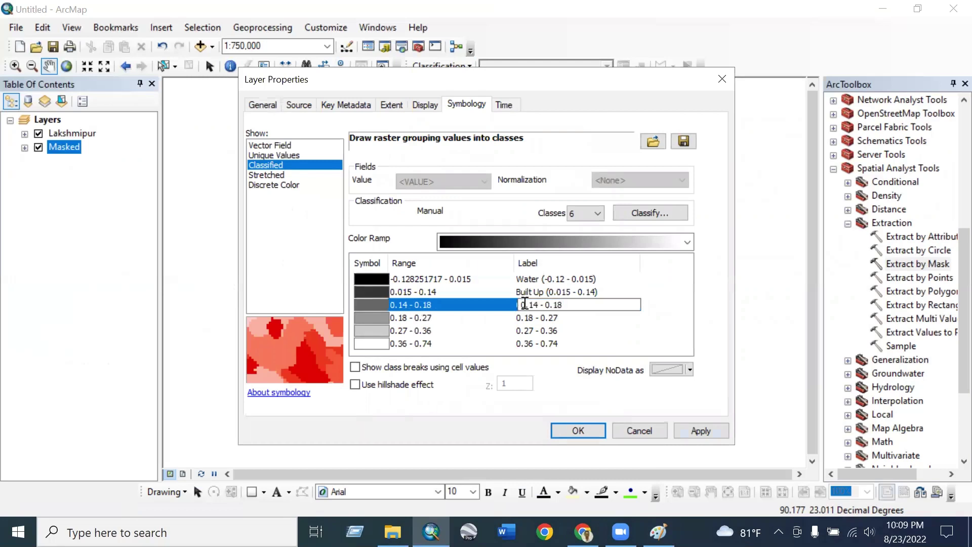
text(Barren)
text( Land)
text( ()
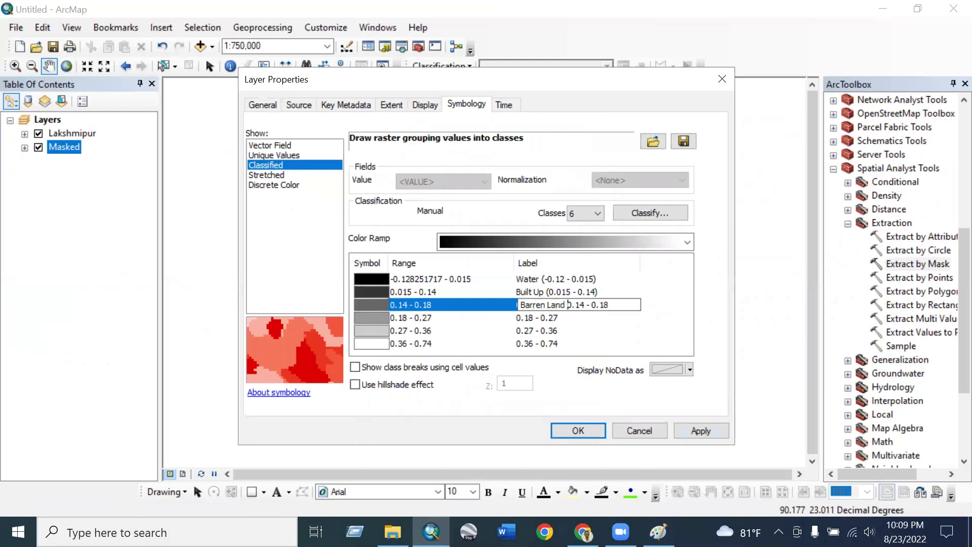
click(612, 304)
text())
- Label the fourth class 'Shurb and Grass Land' with its range
click(658, 532)
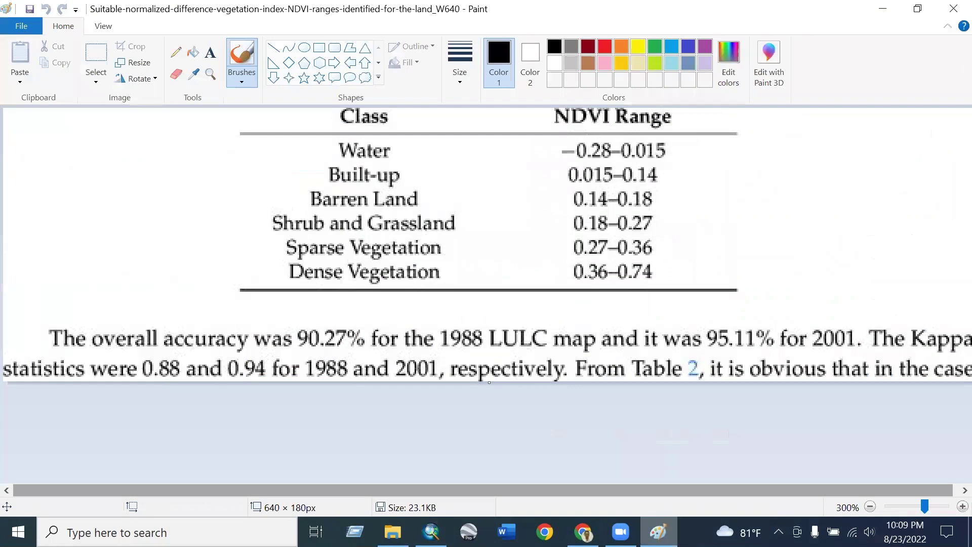
key(alt+Tab)
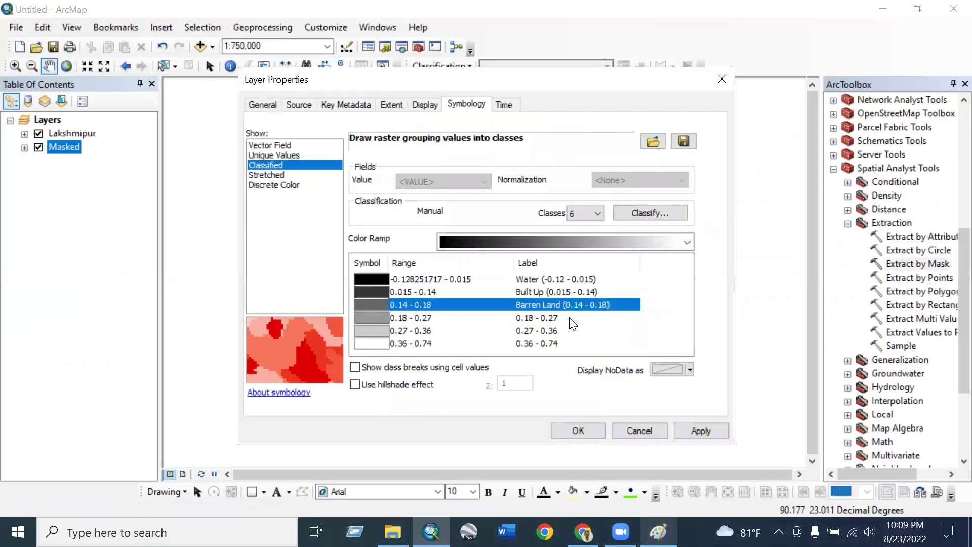
click(526, 318)
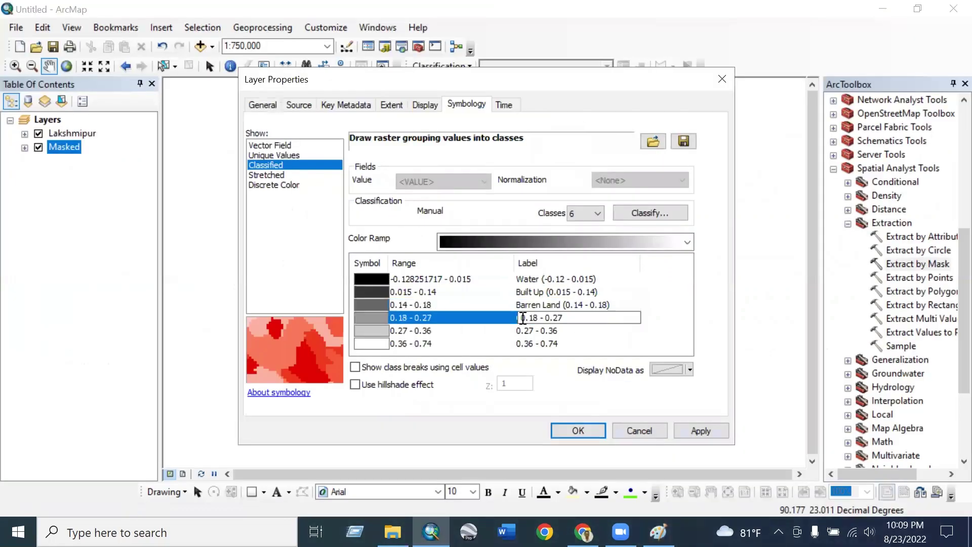
text(Shurb and Grass Land ()
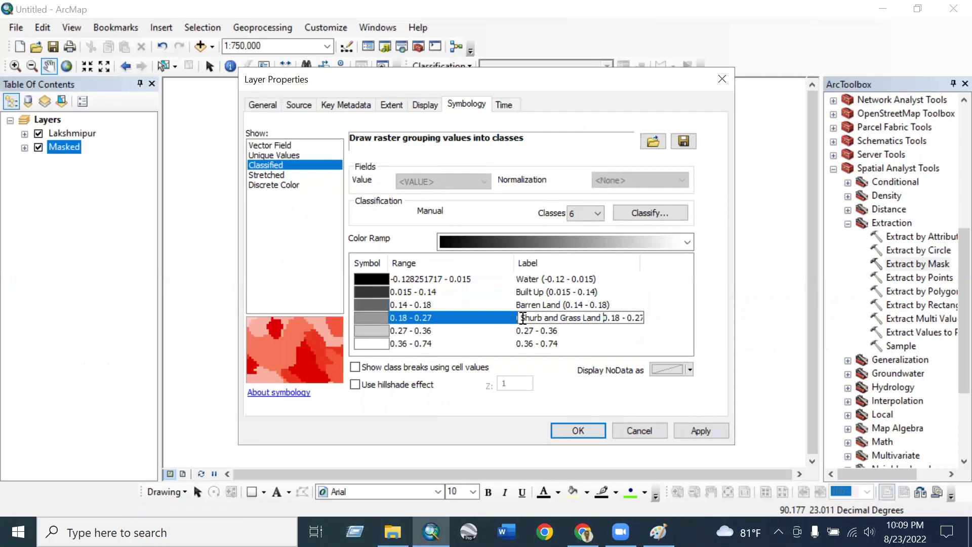
click(644, 318)
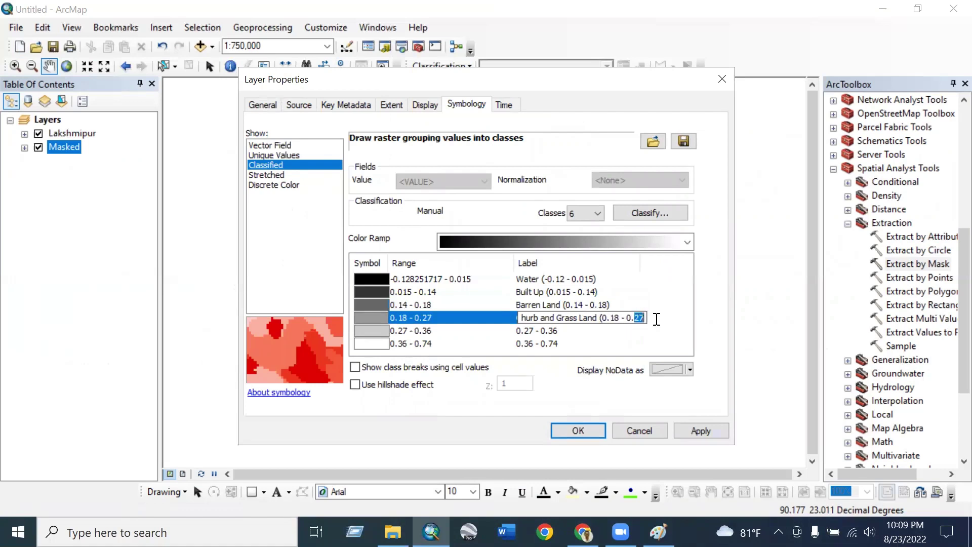
text())
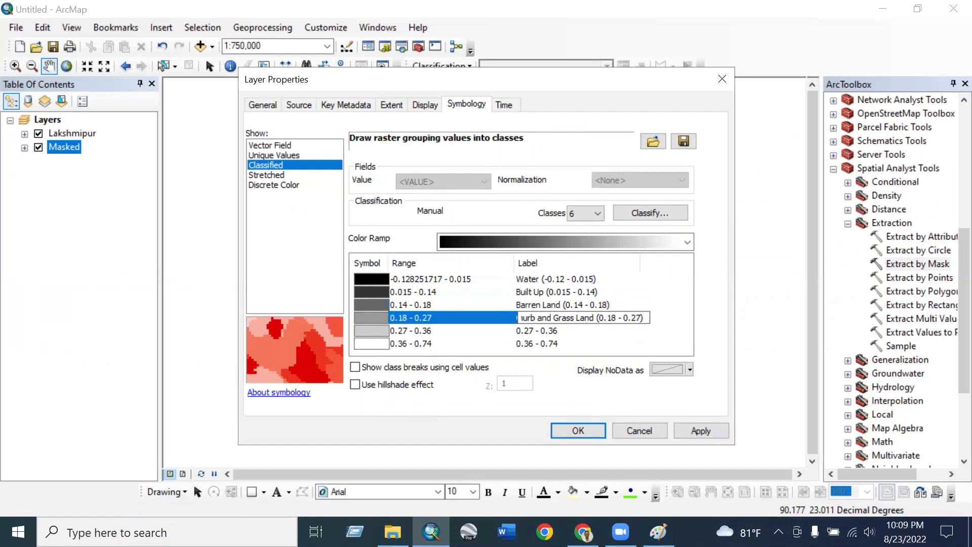
key(alt+Tab)
key(alt+Tab)
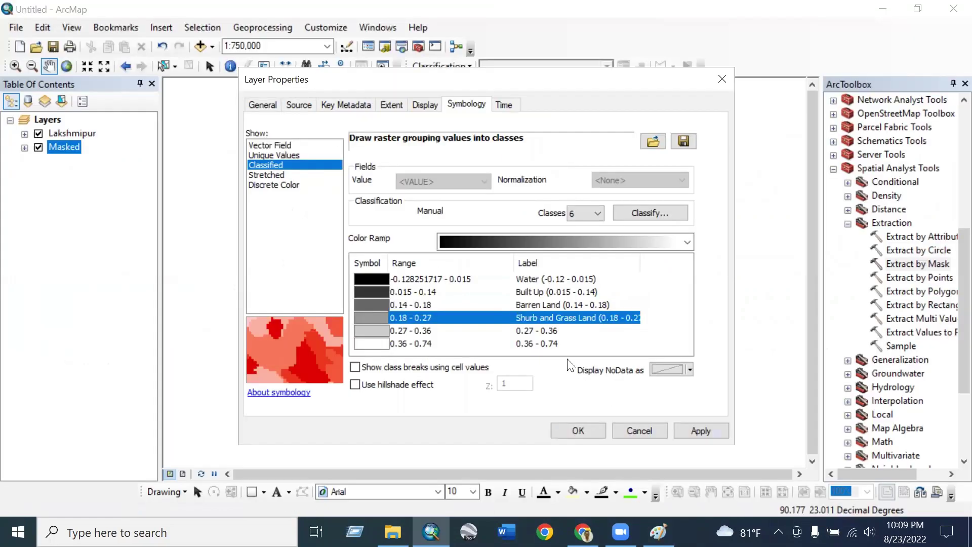
- Label the last two classes 'Sparse Vegetation' and 'Dense Vegetation (0.36…)' with their ranges
click(519, 329)
text(Spar)
text(se)
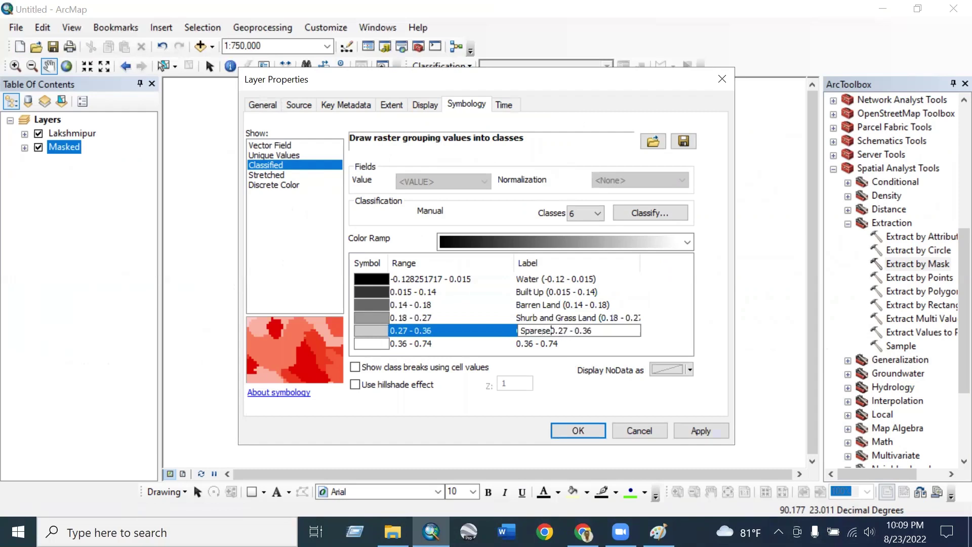
key(BackSpace)
key(BackSpace)
key(BackSpace)
text(se Vege)
text(tation )
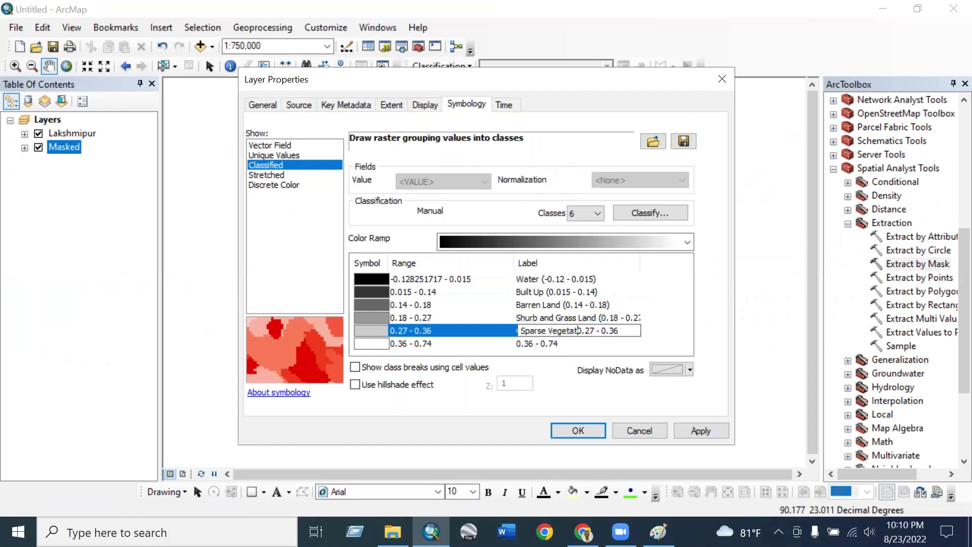
text(()
click(527, 345)
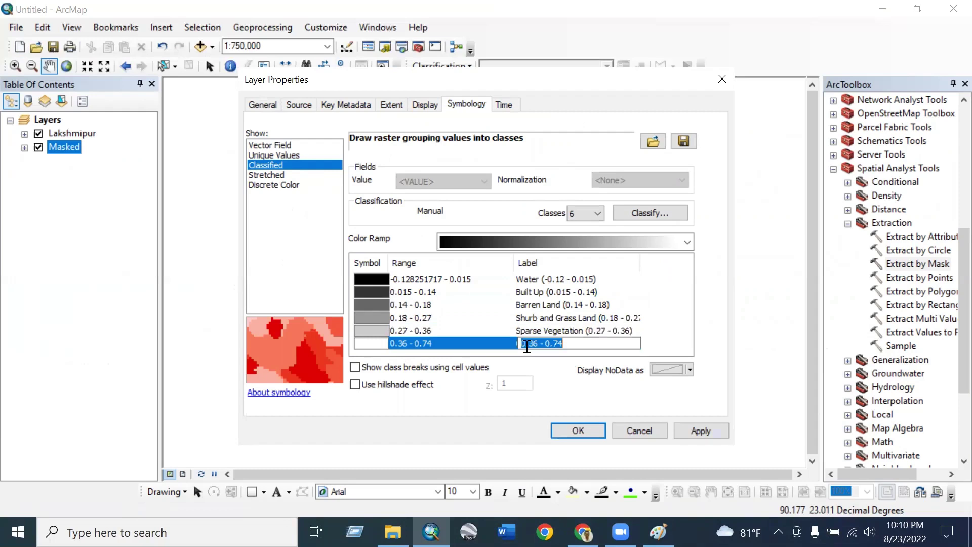
click(523, 346)
text(Dense Vegetation )
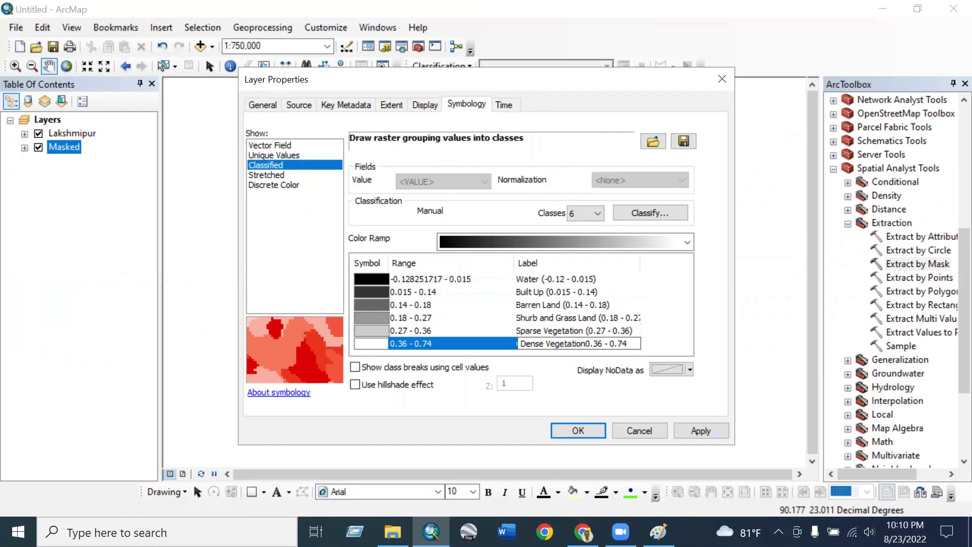
text((0.36)
- Colour Water Moorea Blue, Built Up coral pink and Barren Land Yucca Yellow
click(382, 276)
click(382, 276)
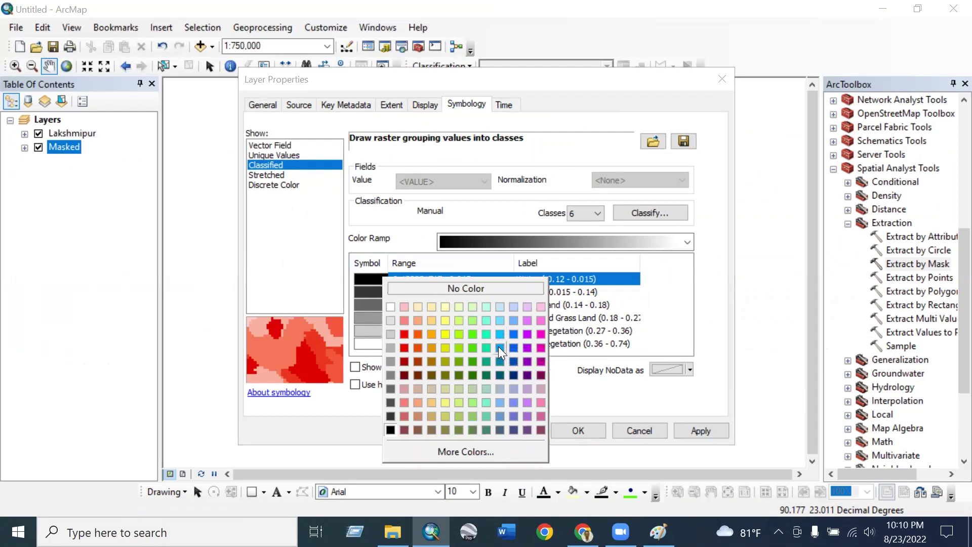
click(498, 346)
click(377, 287)
click(378, 287)
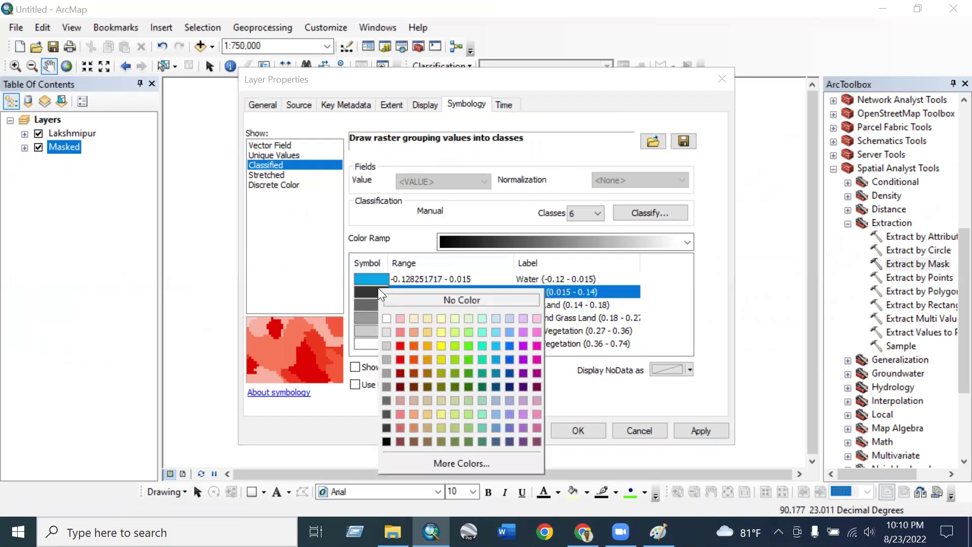
click(402, 335)
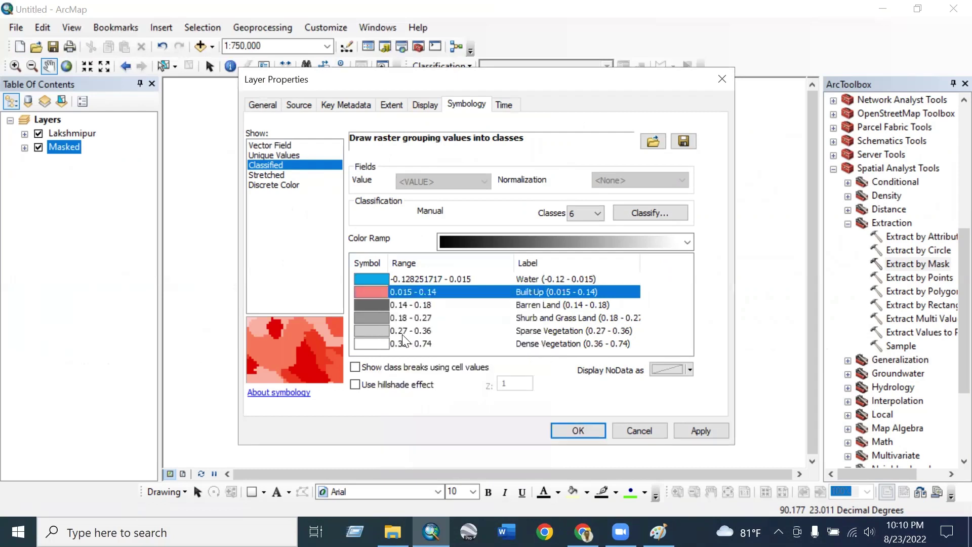
click(378, 308)
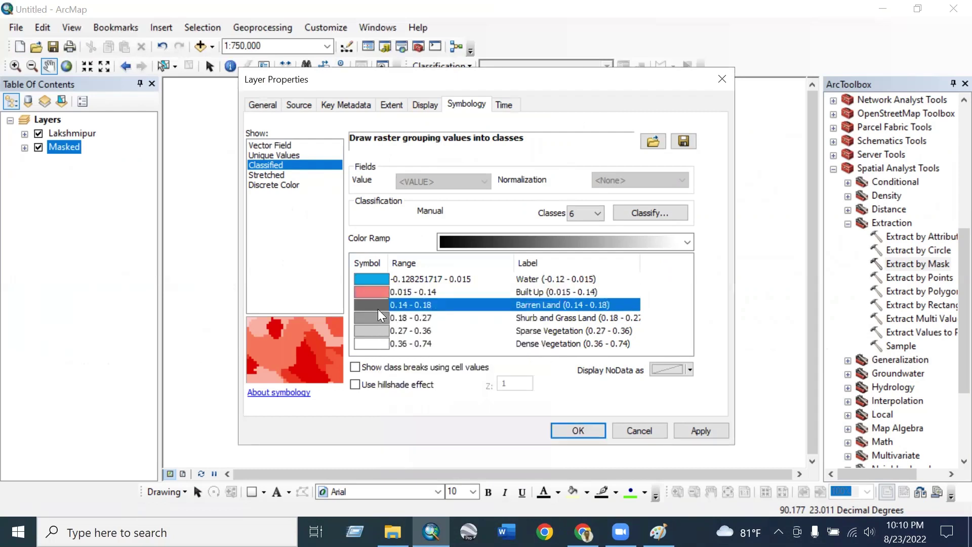
click(379, 309)
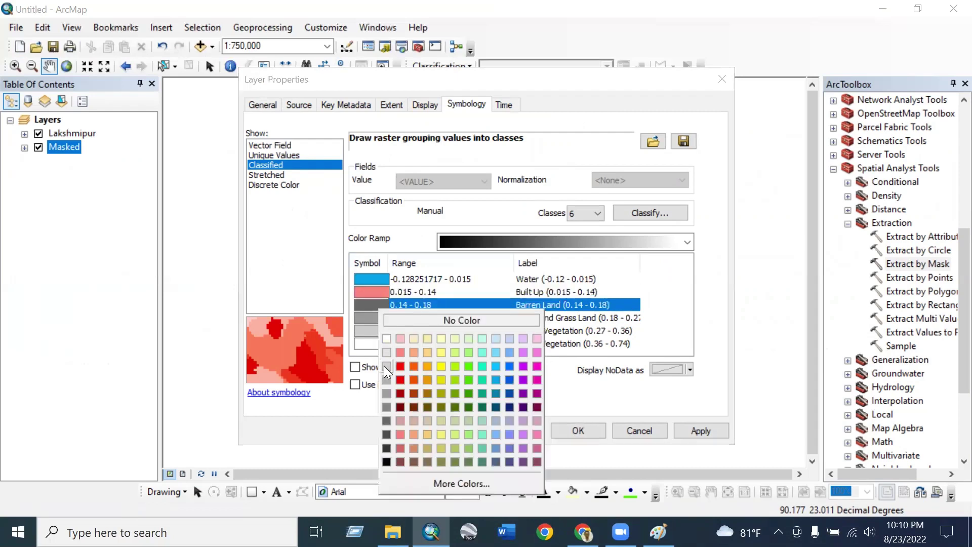
click(441, 340)
- Colour the vegetation classes Light Apple, Quetzel Green and Peacock Green, from grass to dense
click(381, 319)
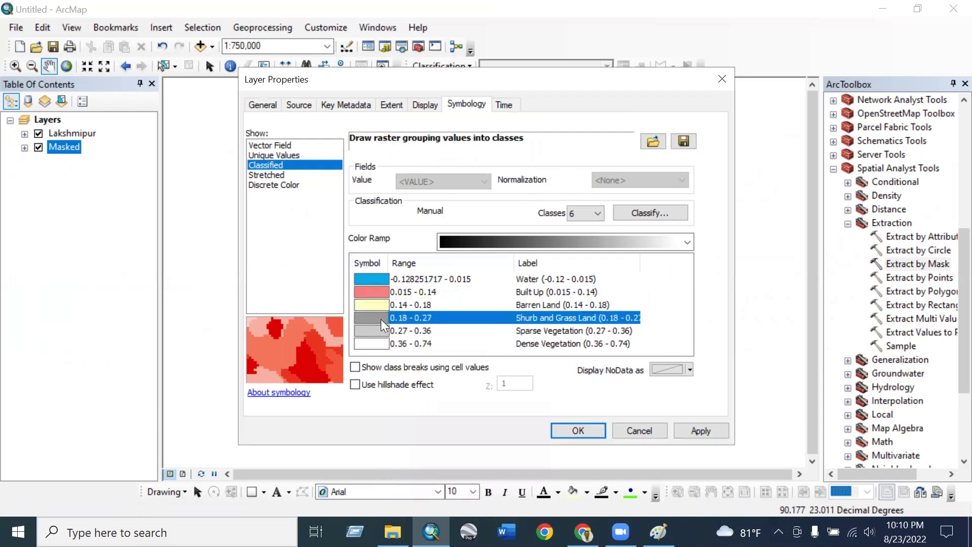
click(381, 319)
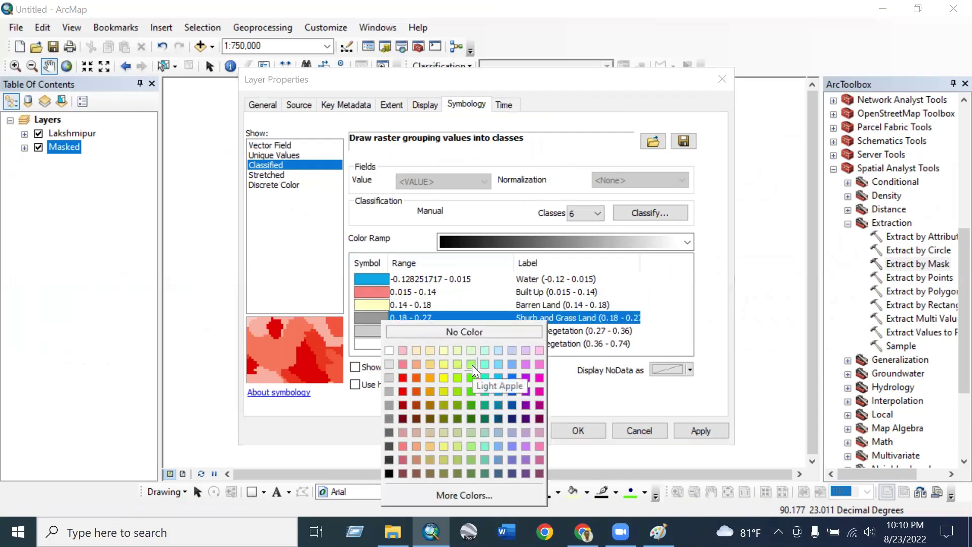
click(472, 364)
click(380, 330)
click(380, 330)
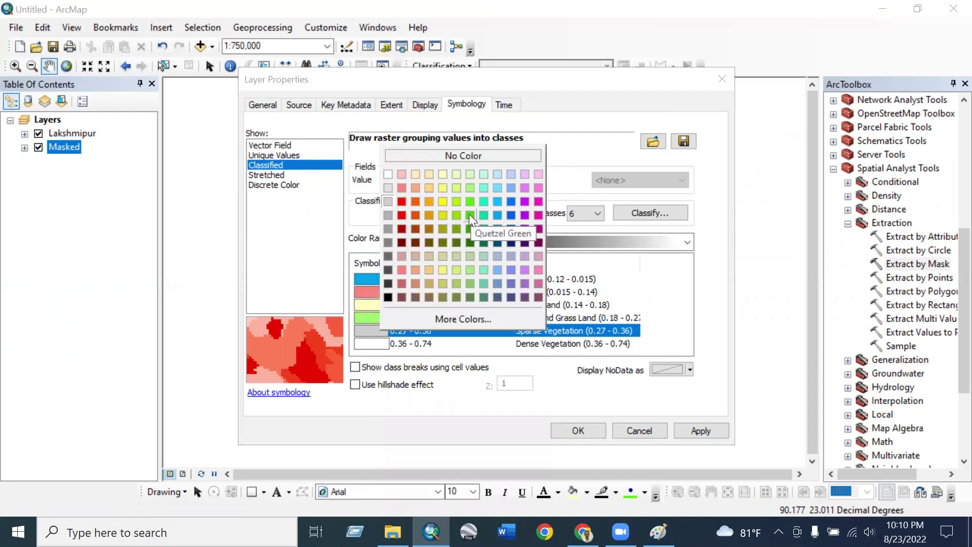
click(469, 214)
click(380, 344)
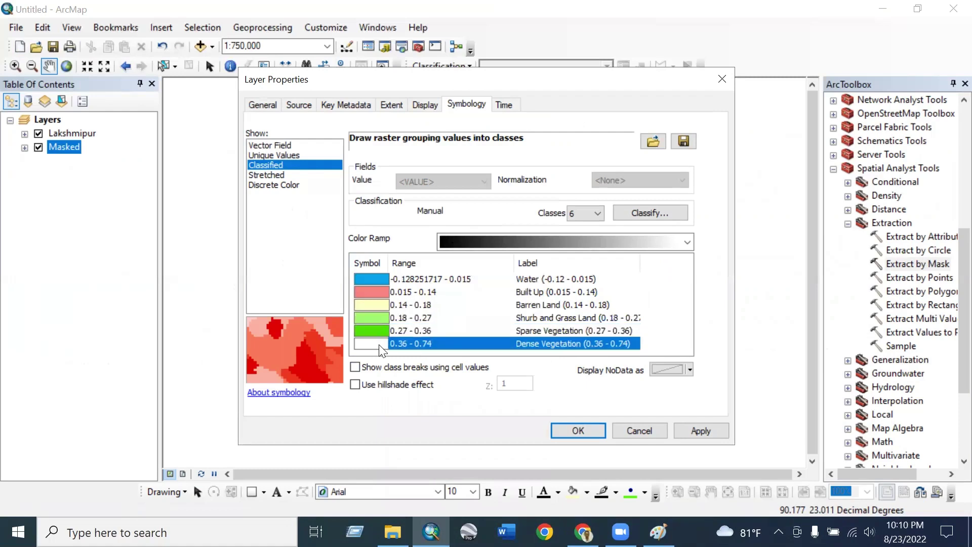
click(380, 344)
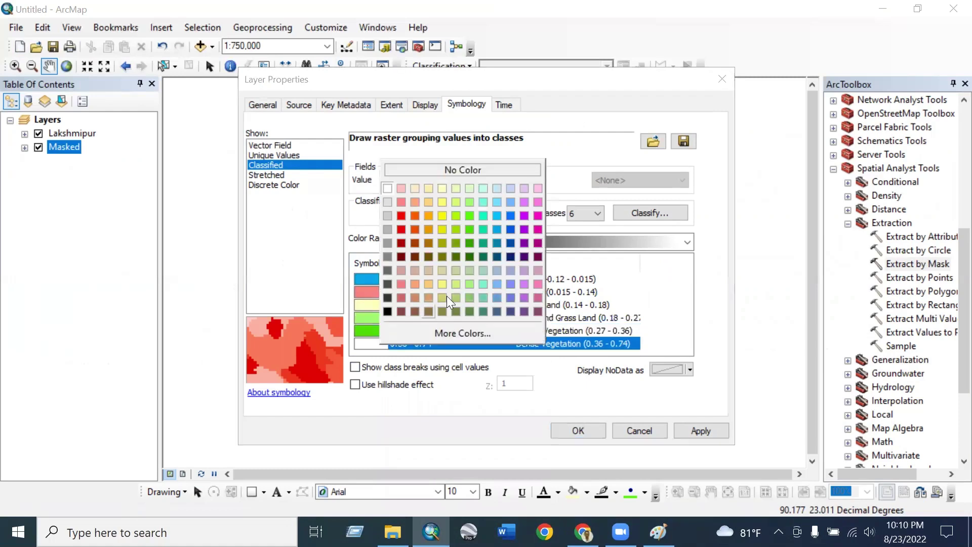
click(482, 257)
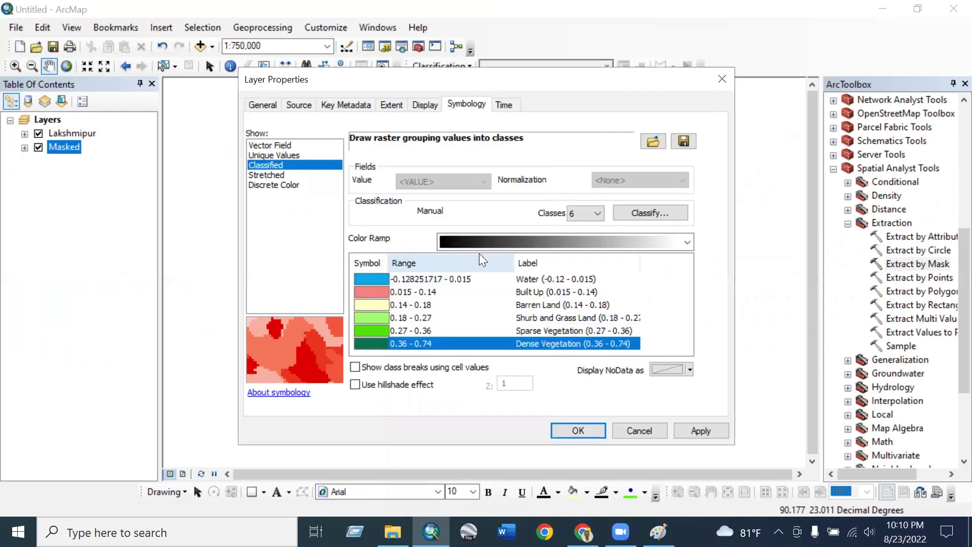
- Apply the six class colours and pan and zoom to frame the Lakshmipur land-cover map
click(588, 431)
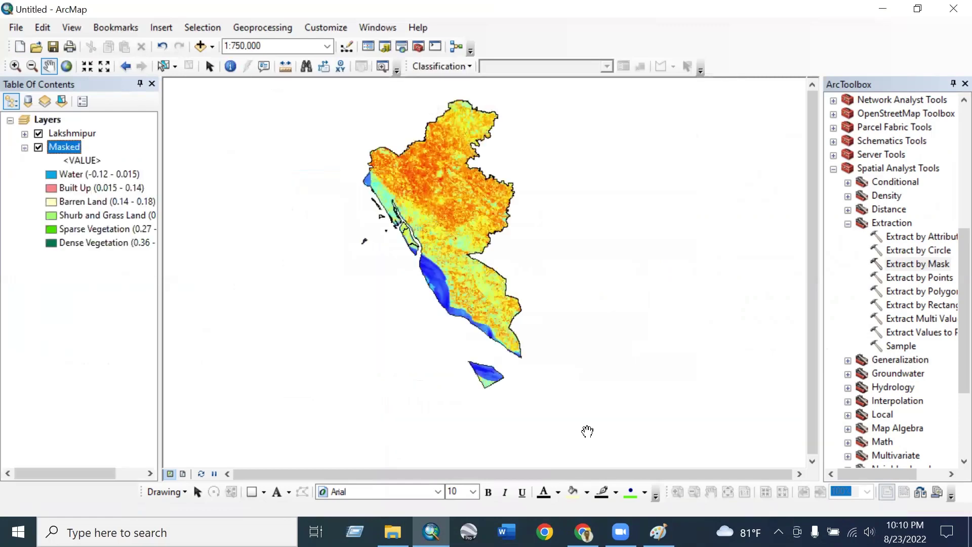
drag(451, 250, 403, 267)
scroll(379, 185, down, 4)
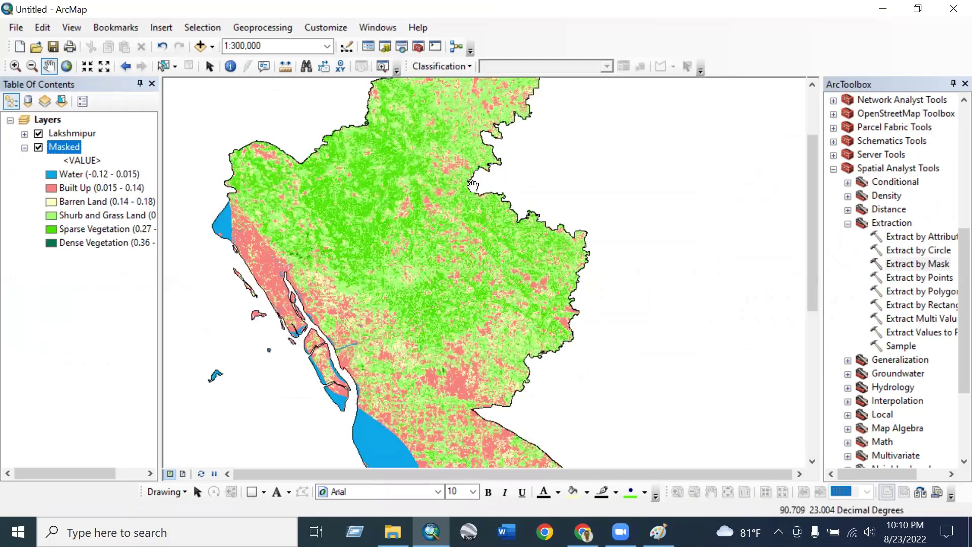
drag(498, 285, 501, 314)
scroll(464, 239, down, 2)
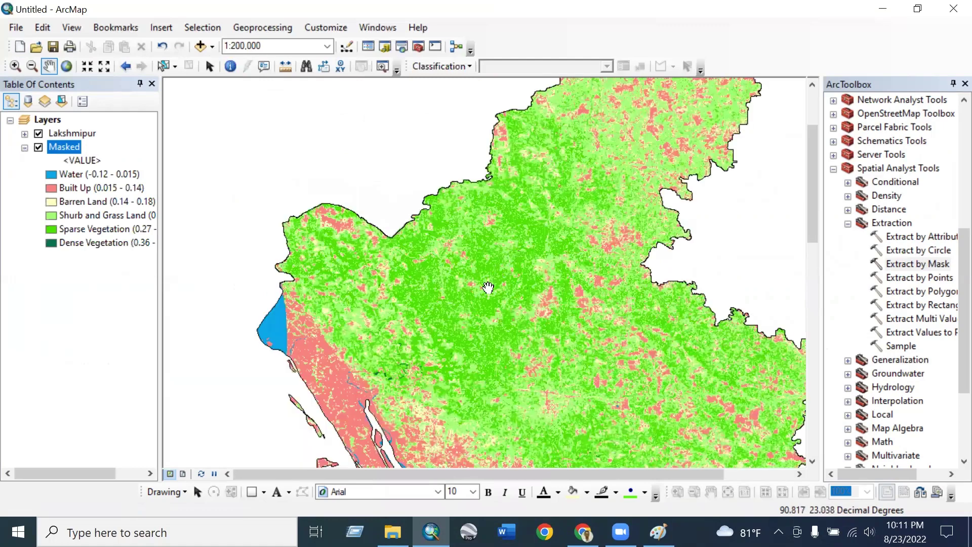
scroll(489, 334, up, 2)
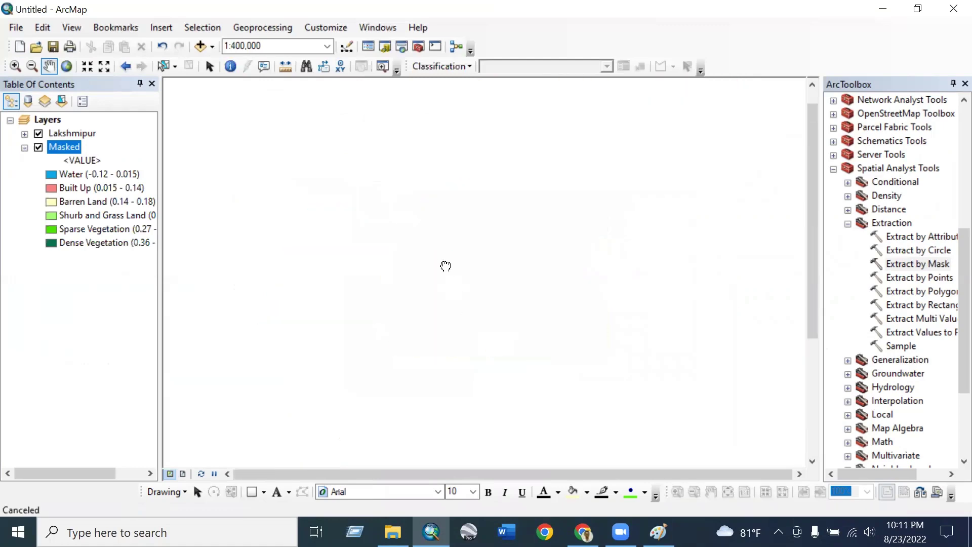
scroll(465, 241, down, 2)
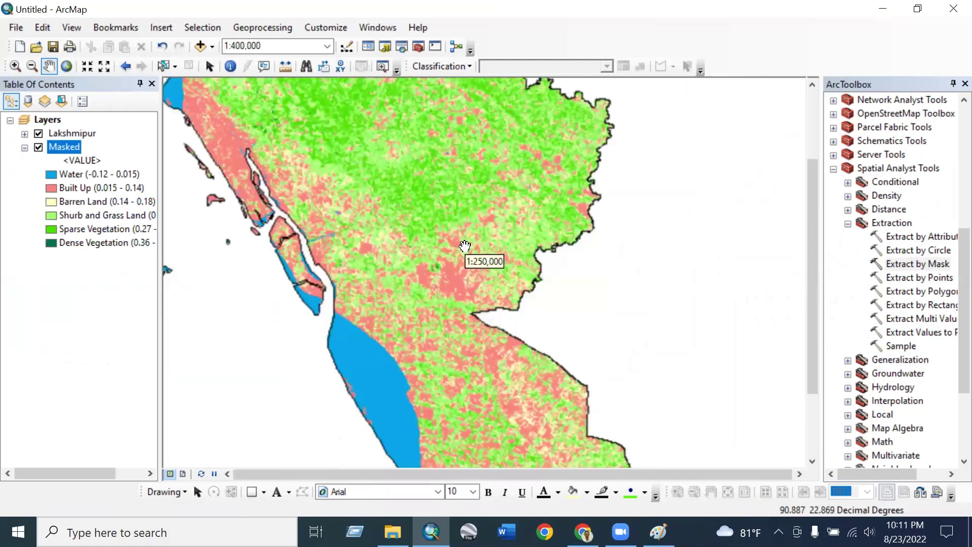
scroll(465, 247, up, 5)
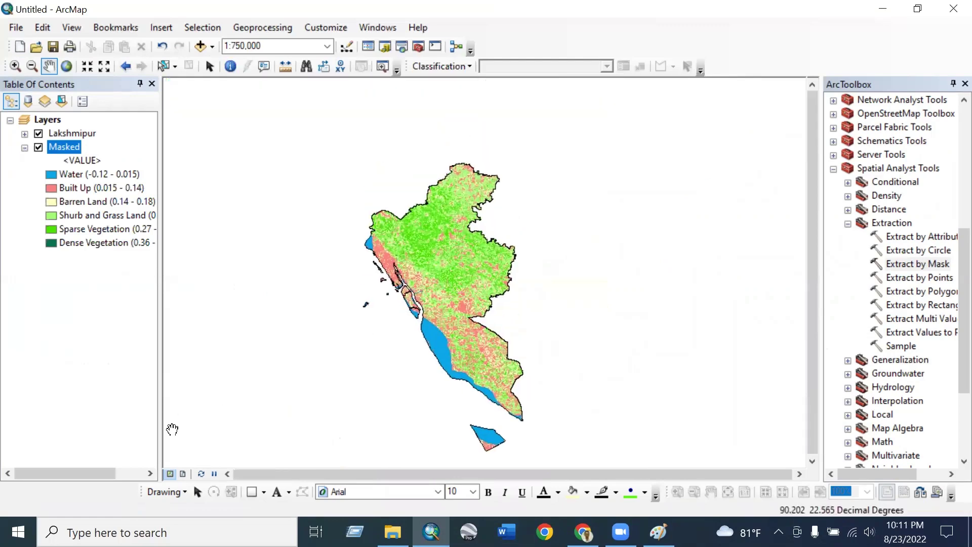
- Switch to layout view and zoom the map to the Masked layer's extent
click(184, 473)
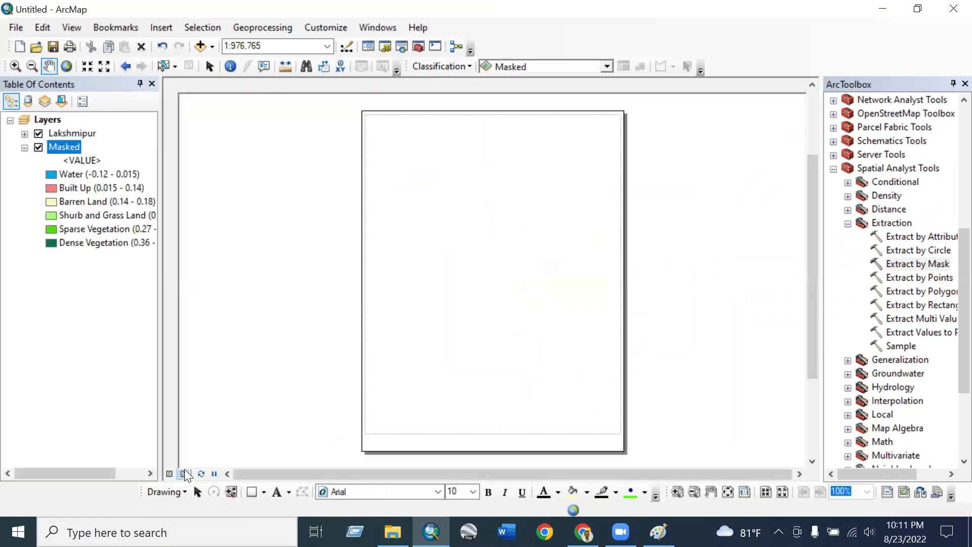
right_click(62, 145)
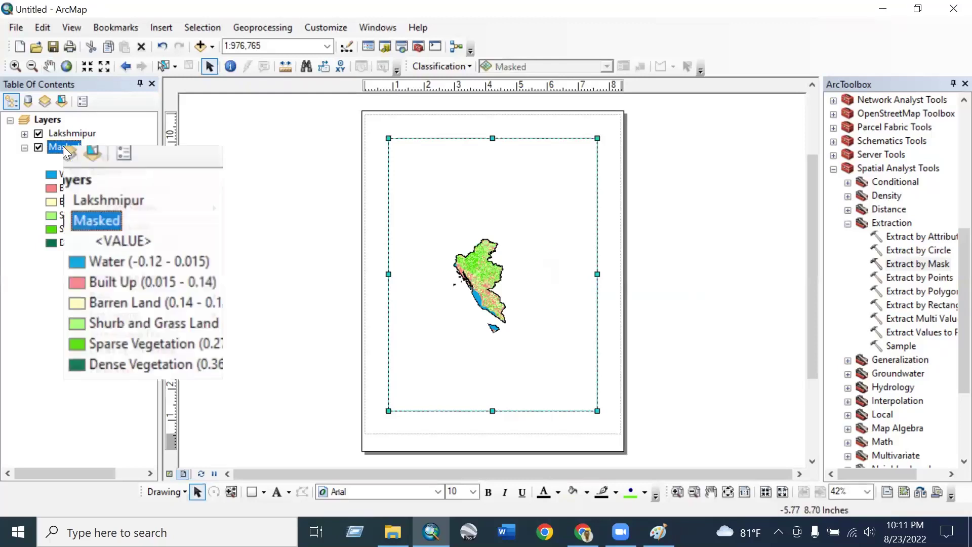
click(125, 225)
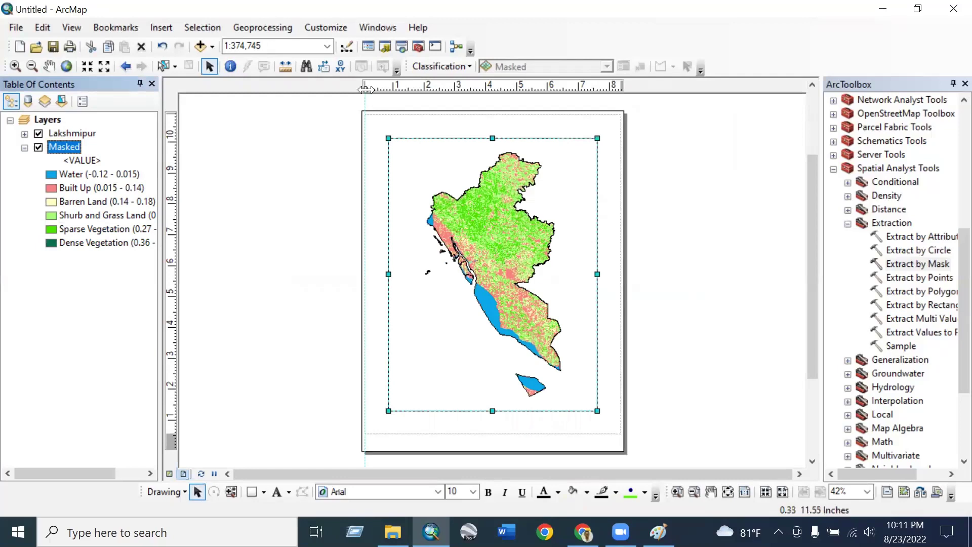
- Place horizontal and vertical ruler guides marking the page margins
drag(364, 89, 368, 88)
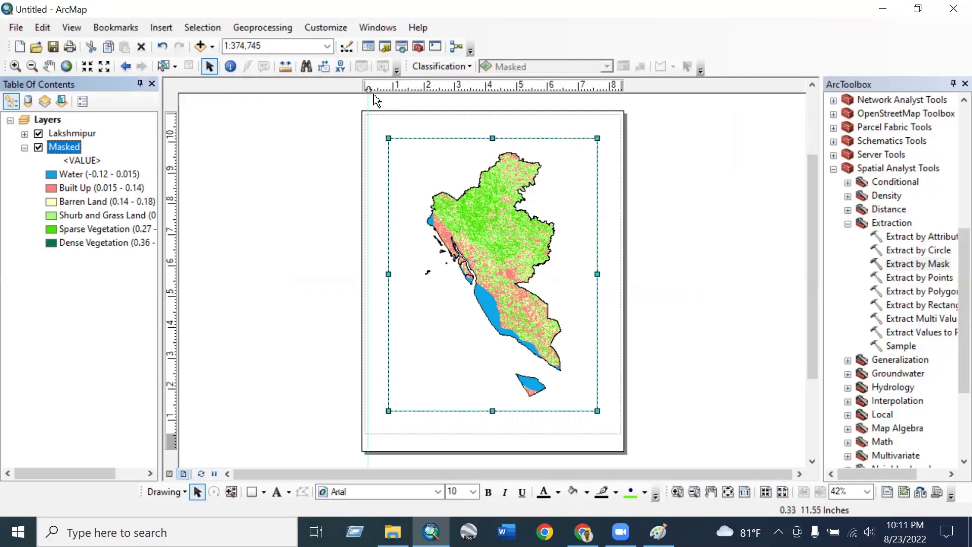
click(177, 120)
click(176, 432)
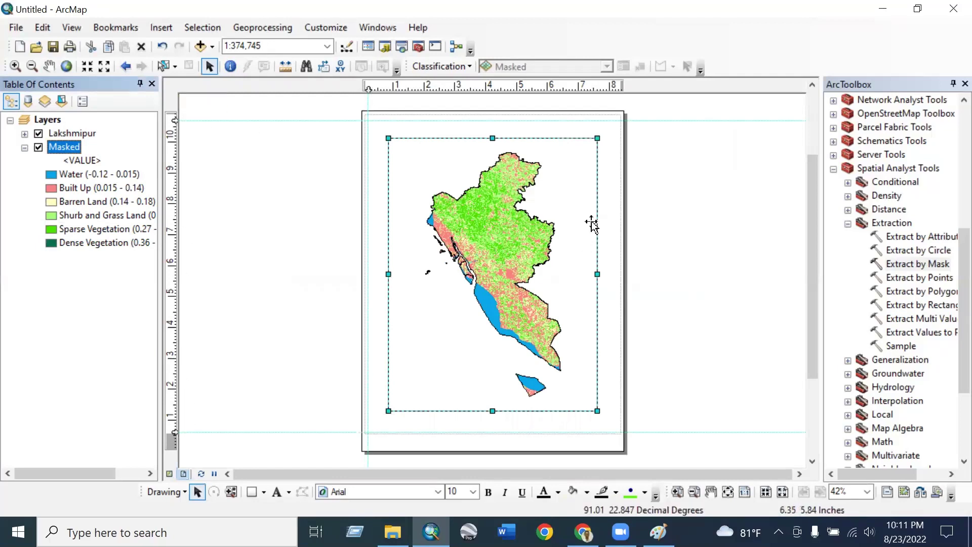
click(614, 88)
drag(614, 88, 617, 94)
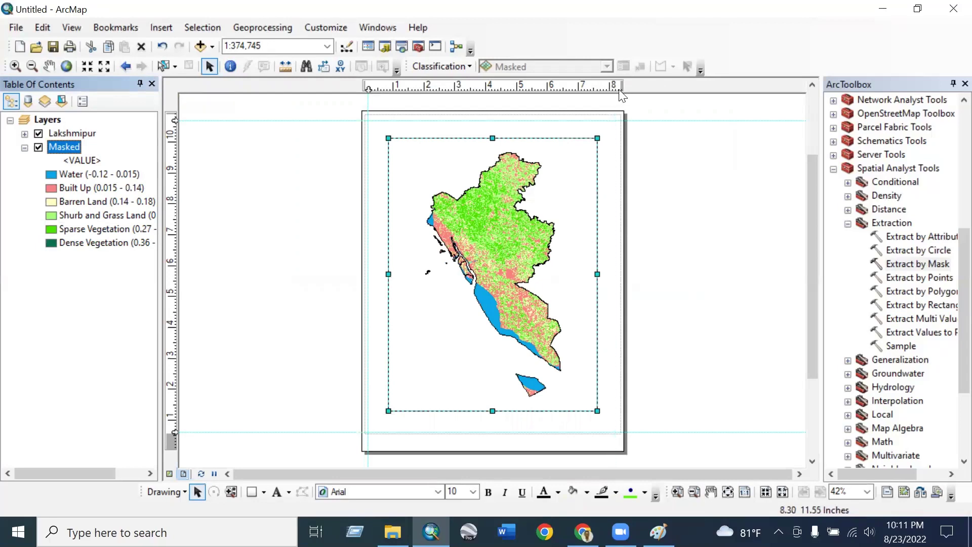
click(619, 88)
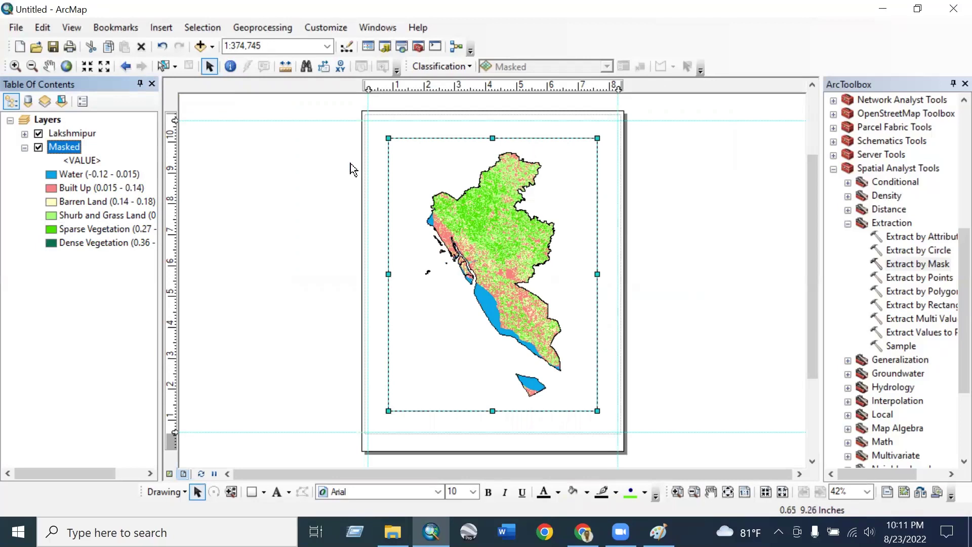
click(173, 142)
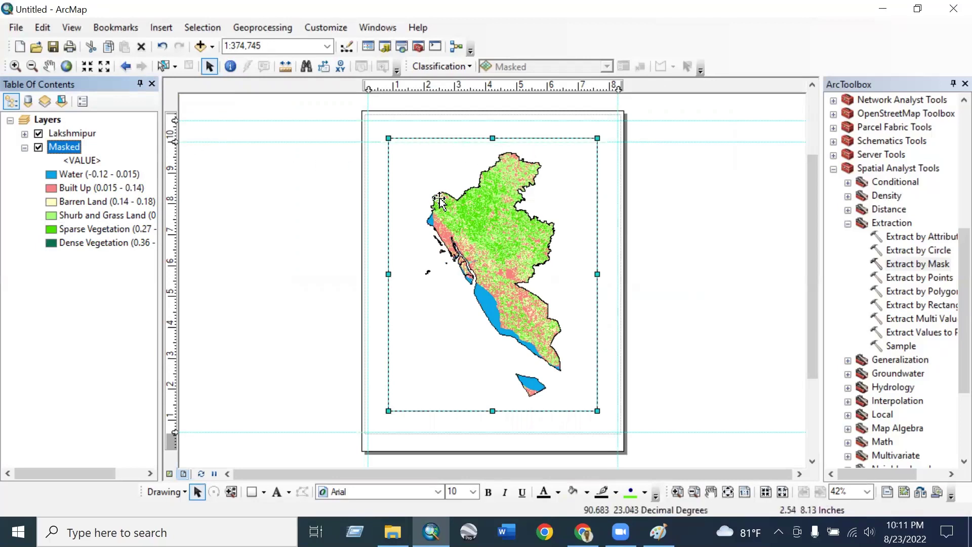
click(377, 88)
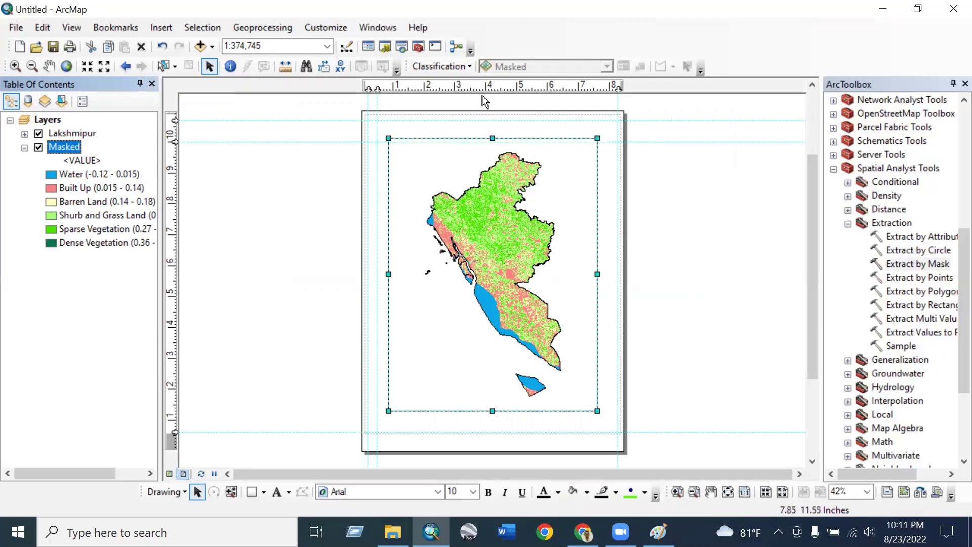
mouse_move(376, 89)
mouse_down()
mouse_move(384, 100)
mouse_move(380, 90)
mouse_up()
click(606, 89)
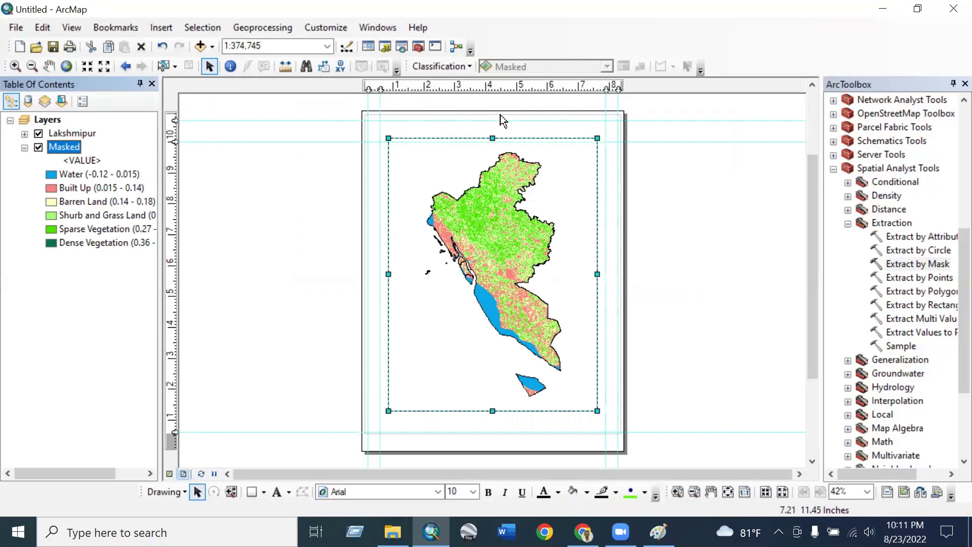
click(174, 151)
drag(174, 150, 175, 157)
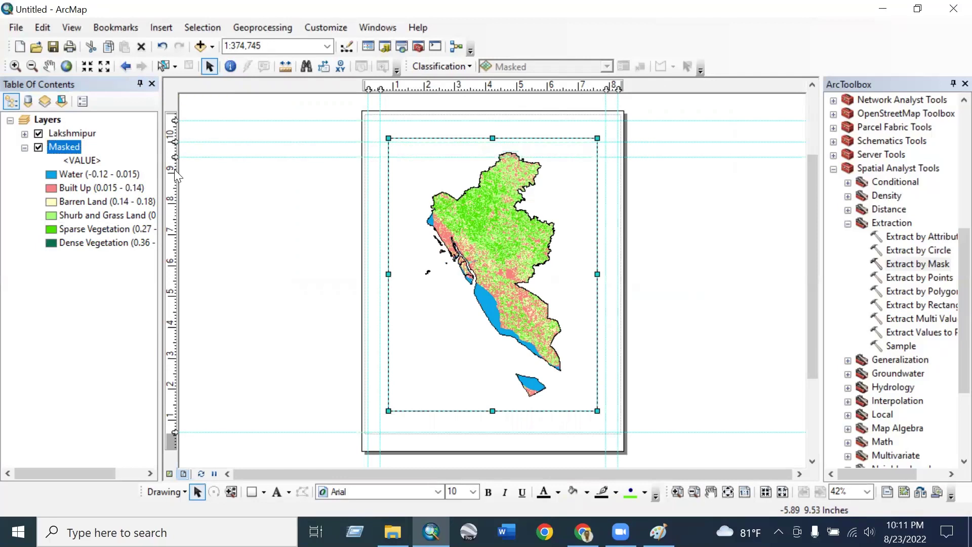
click(176, 423)
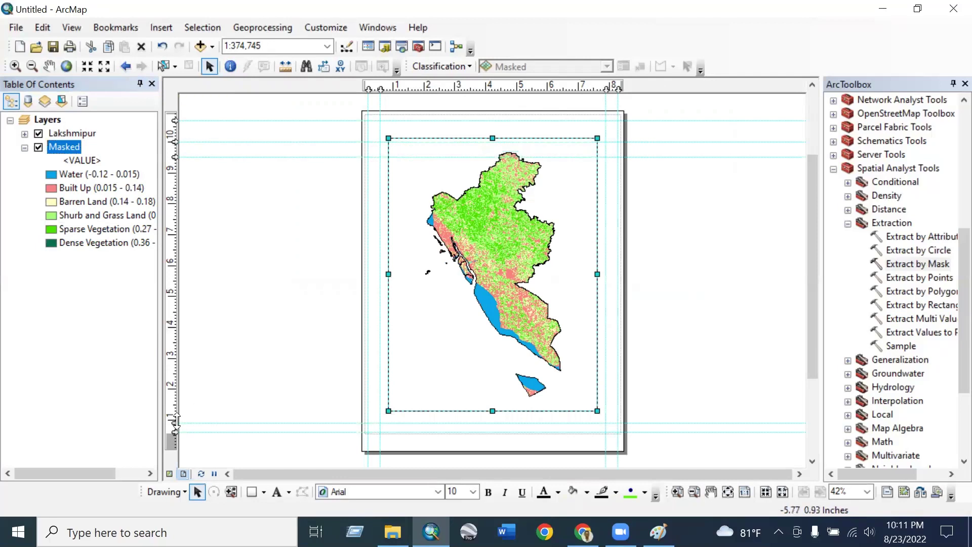
drag(173, 422, 174, 421)
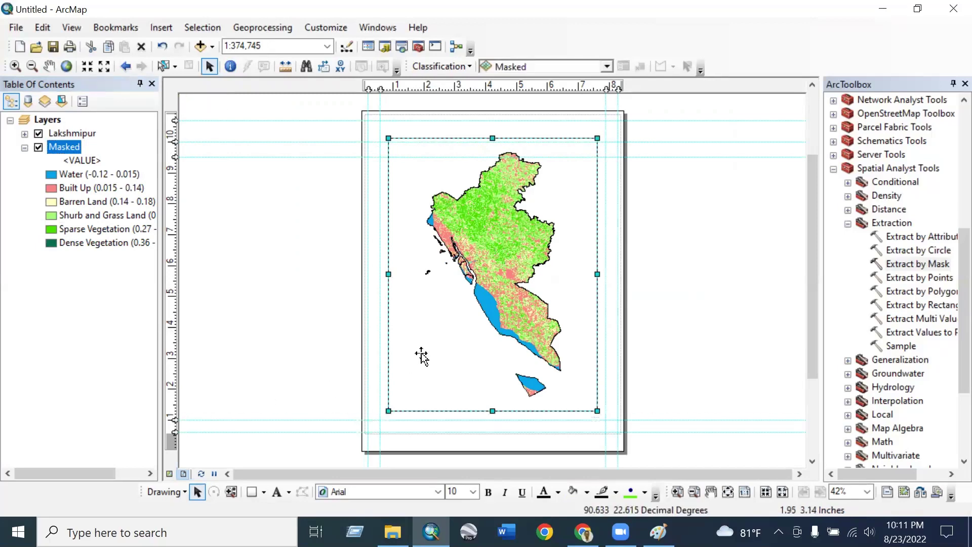
- Move the map frame lower and resize it to fit within the guides
drag(500, 178, 491, 198)
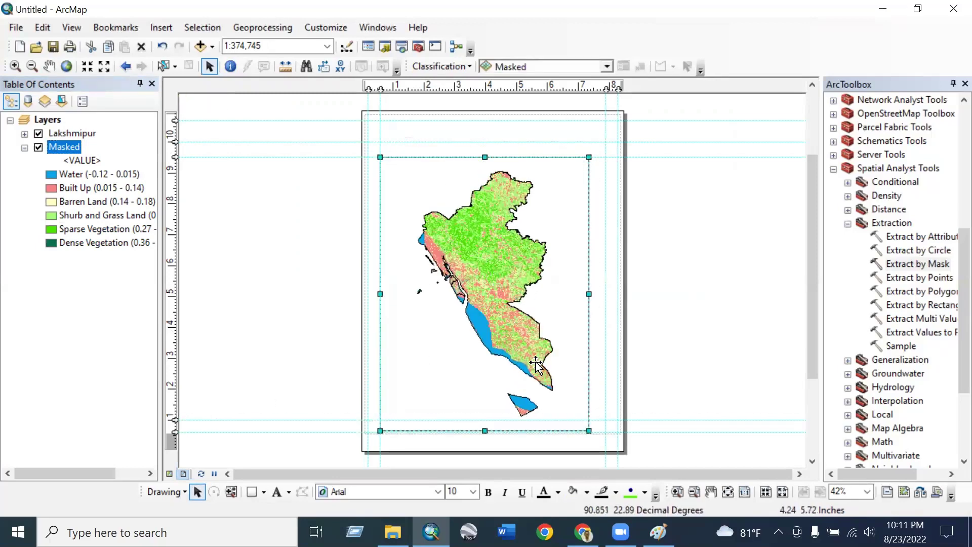
drag(483, 431, 483, 420)
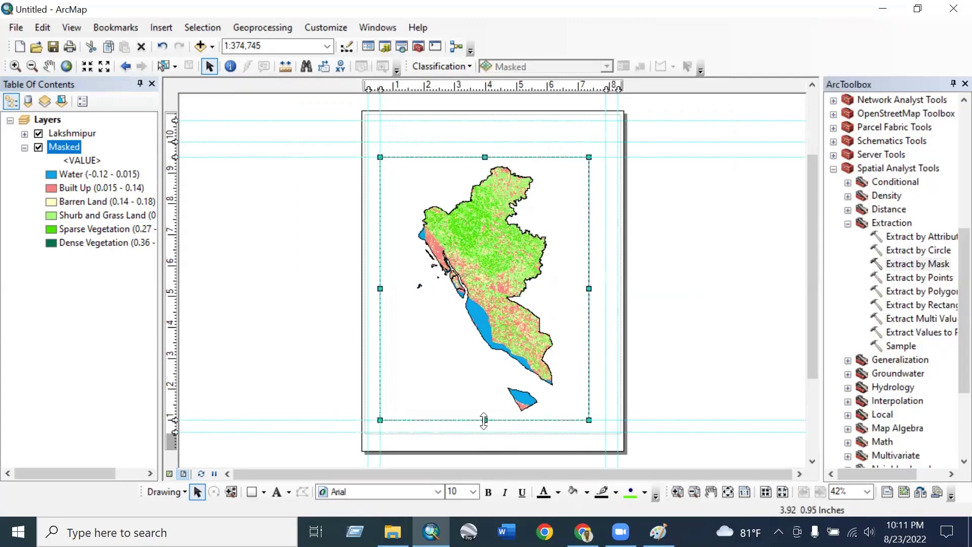
drag(588, 420, 606, 421)
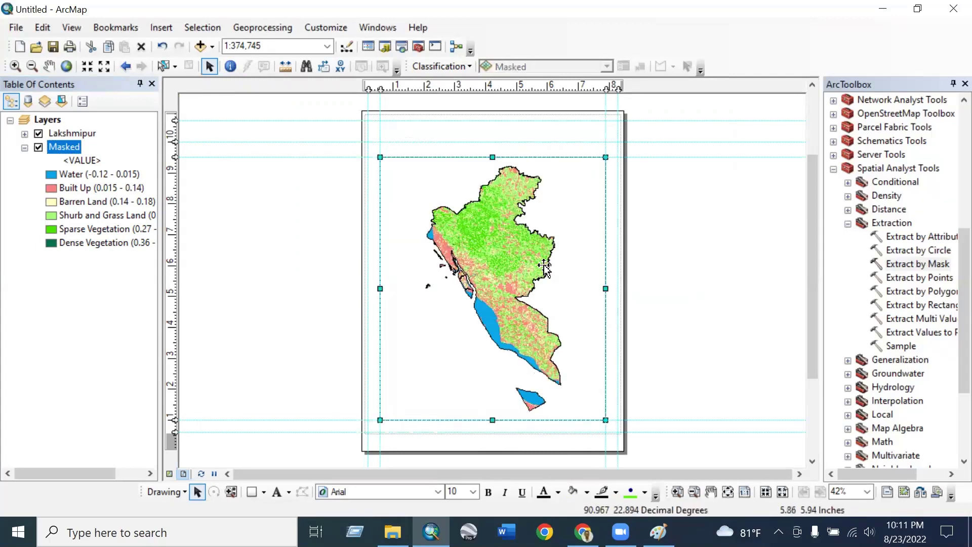
- Create a new labels-only graticule grid for the Lakshmipur map frame and apply it
right_click(572, 276)
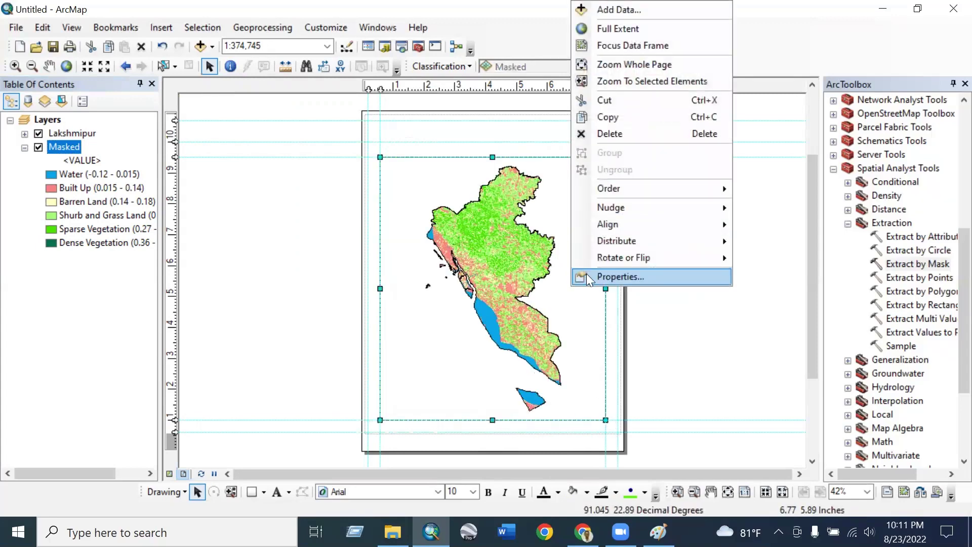
click(585, 276)
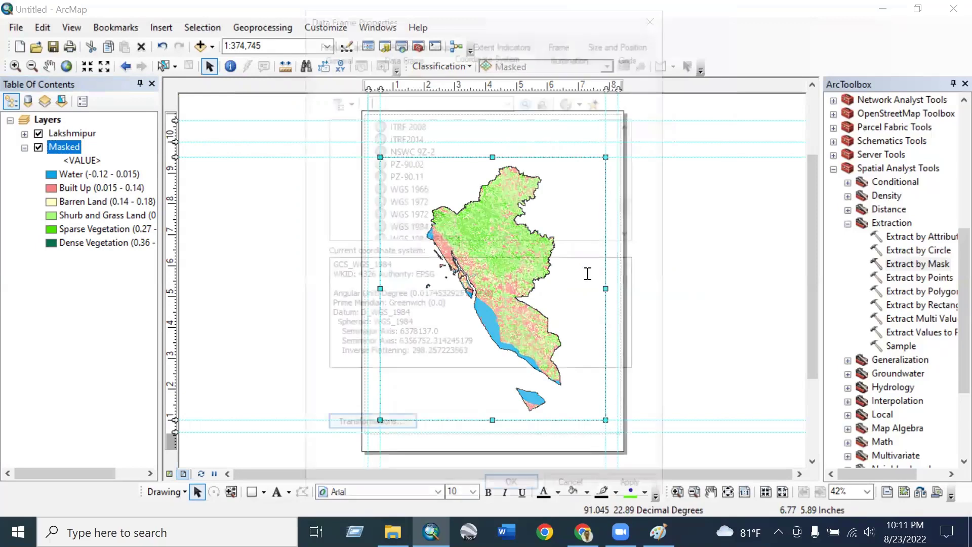
click(626, 54)
click(595, 108)
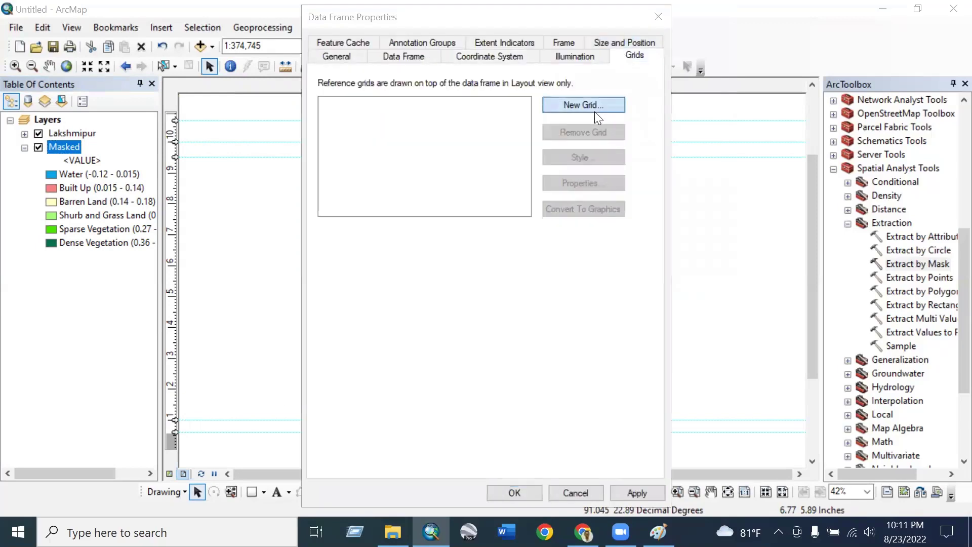
click(590, 395)
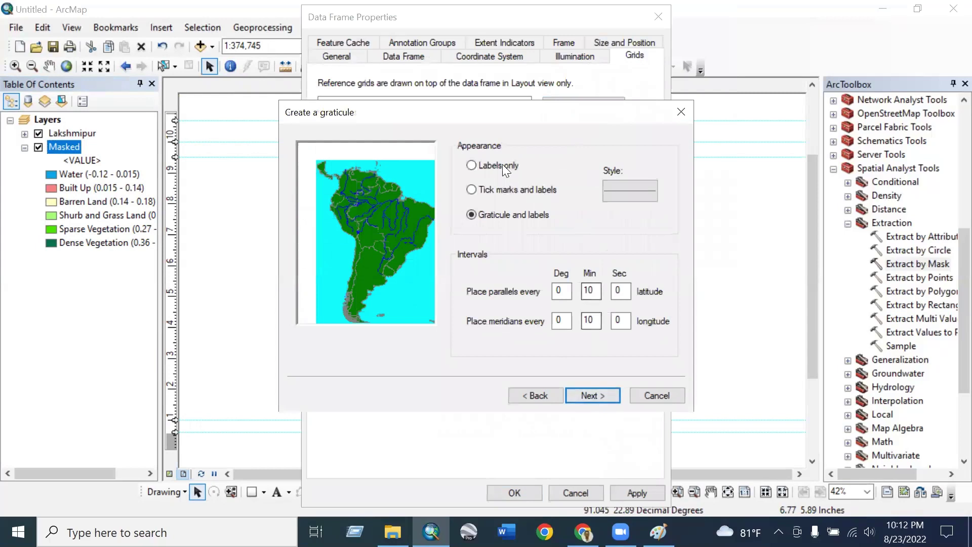
click(499, 166)
click(593, 396)
click(592, 396)
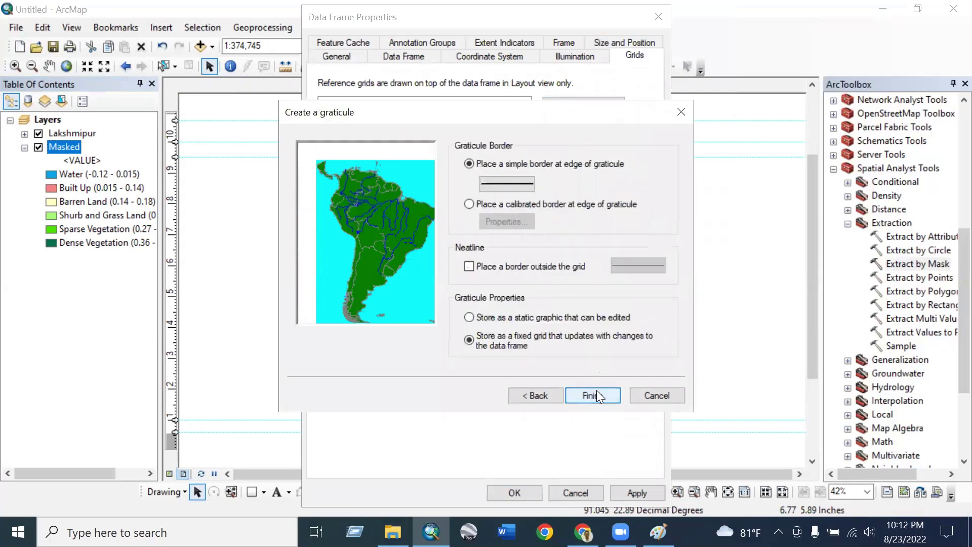
click(594, 395)
click(634, 490)
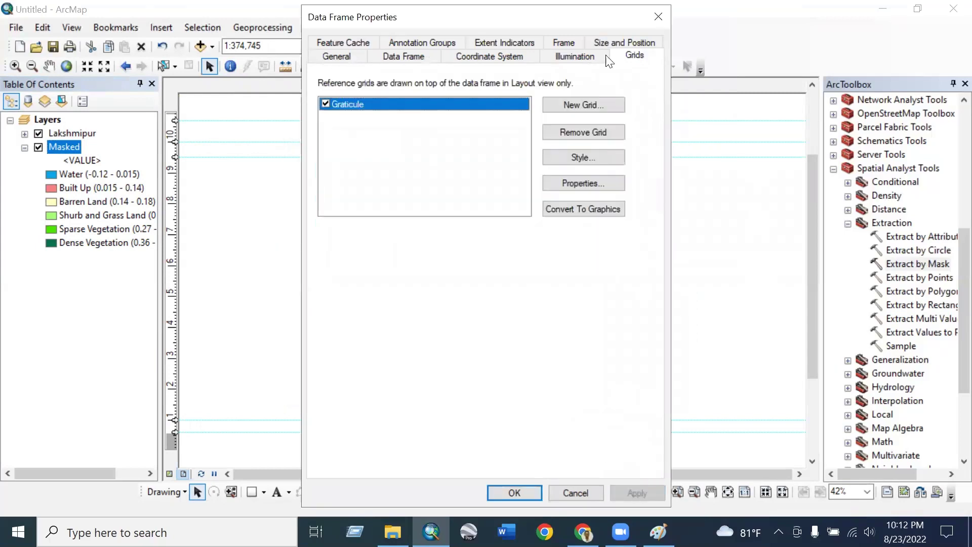
- Set the graticule label size to 12 and apply it to the map frame
drag(580, 22, 292, 22)
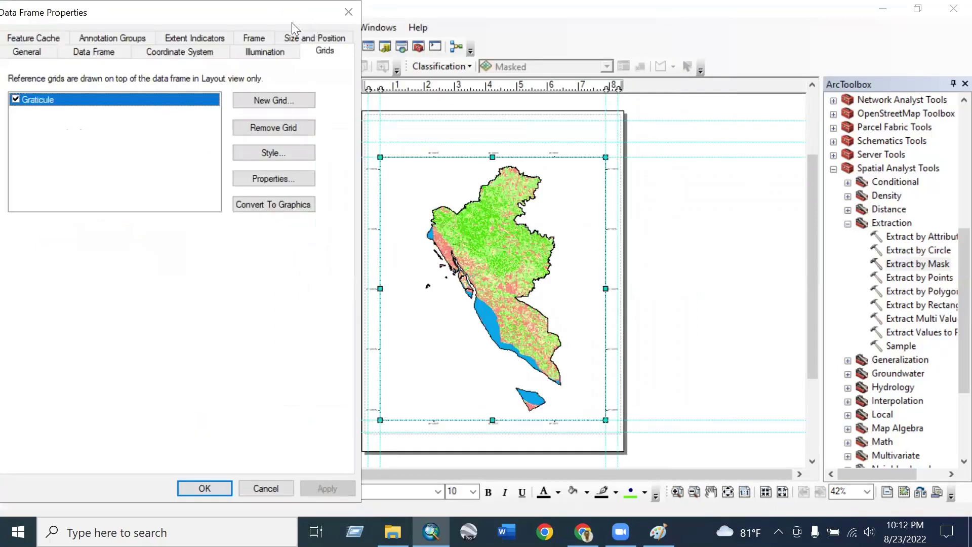
click(293, 176)
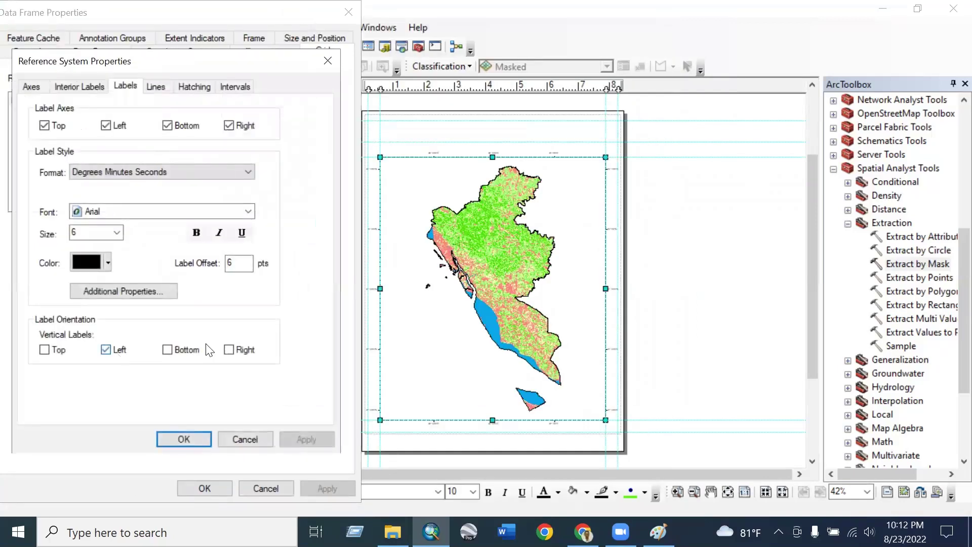
click(117, 233)
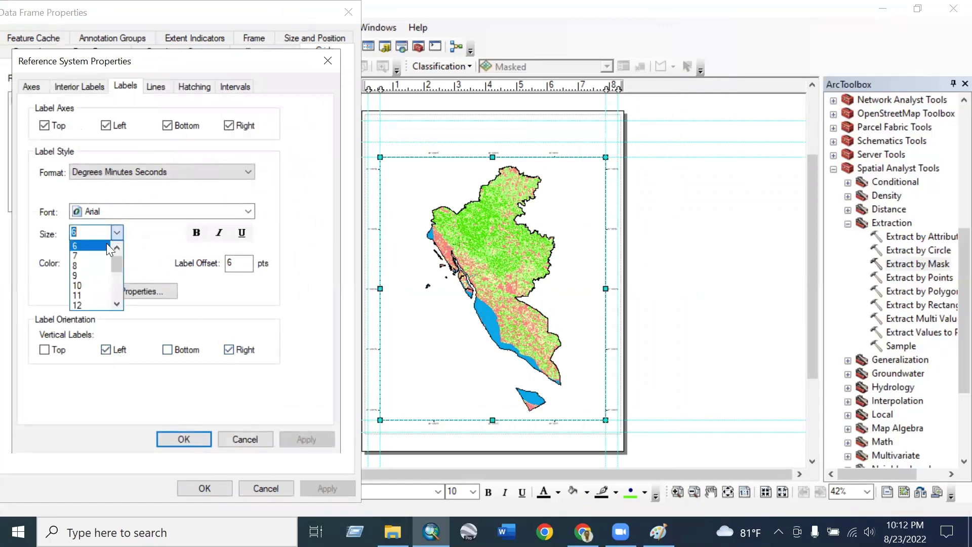
click(93, 297)
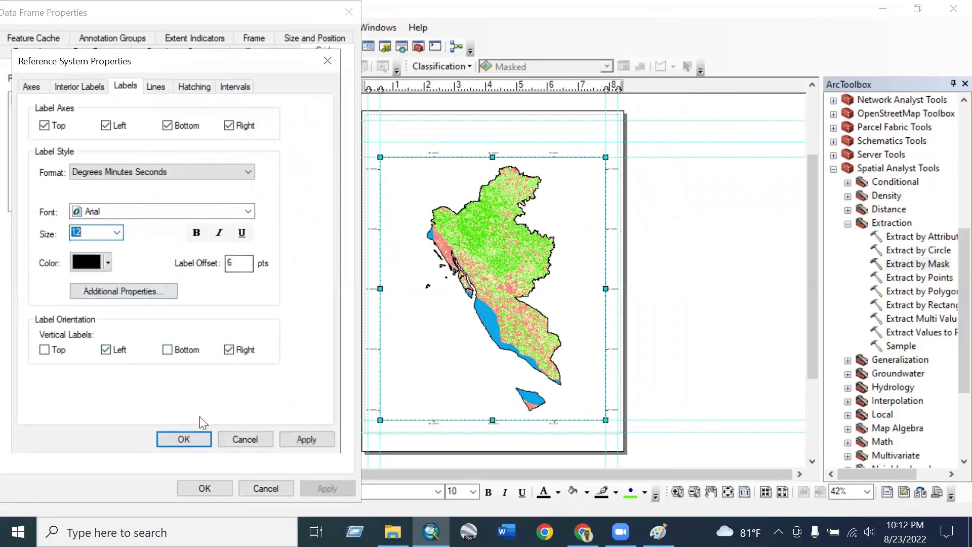
click(197, 436)
click(328, 489)
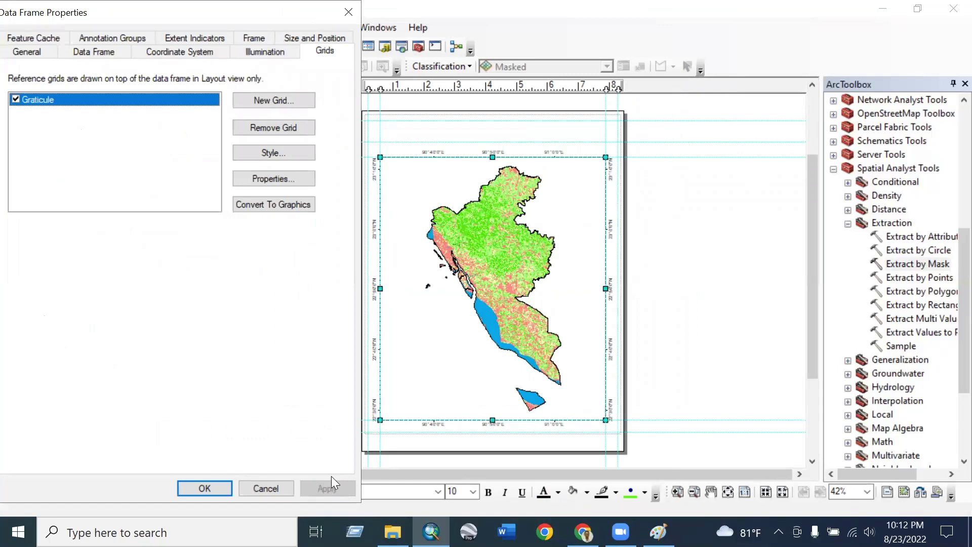
click(216, 487)
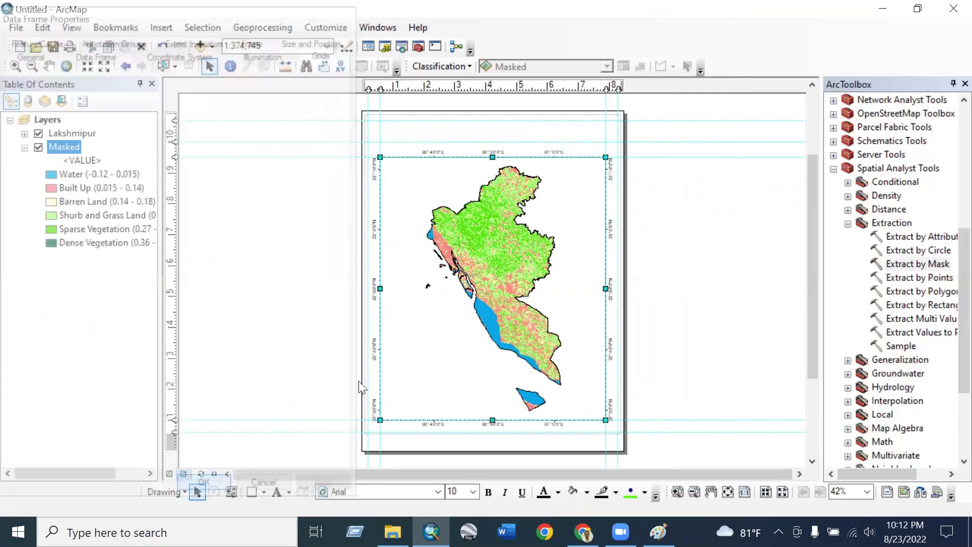
- Insert a legend with the wizard defaults and place it at the map's lower left
click(161, 28)
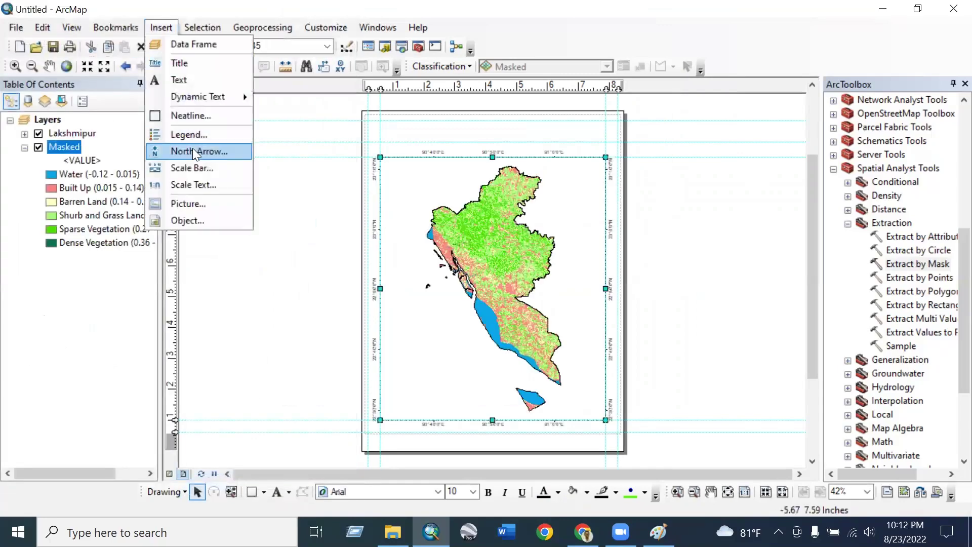
click(197, 134)
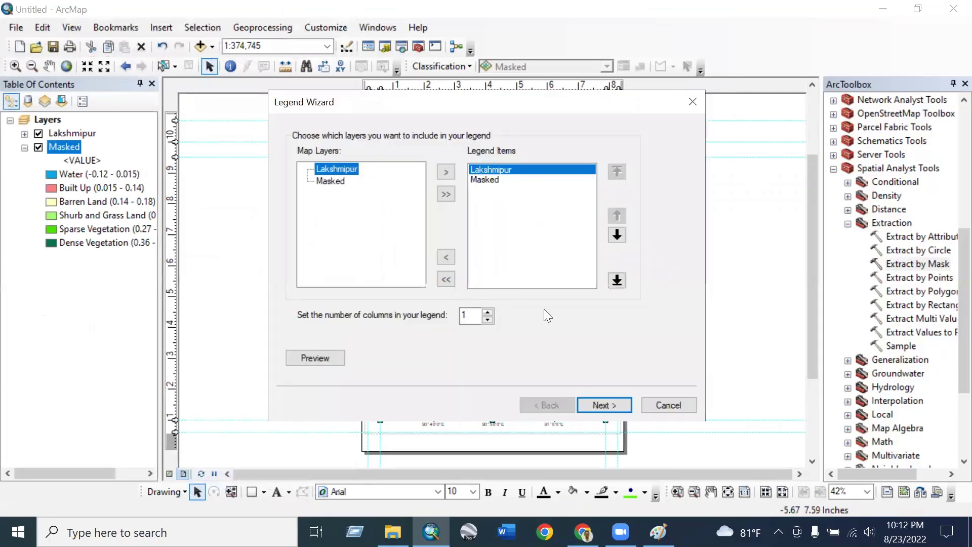
click(607, 409)
click(609, 410)
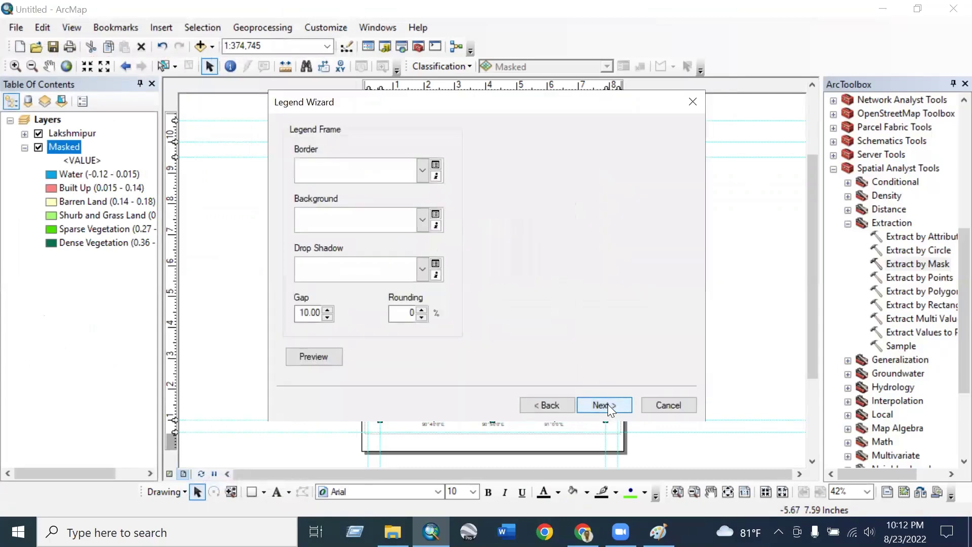
click(610, 409)
click(610, 407)
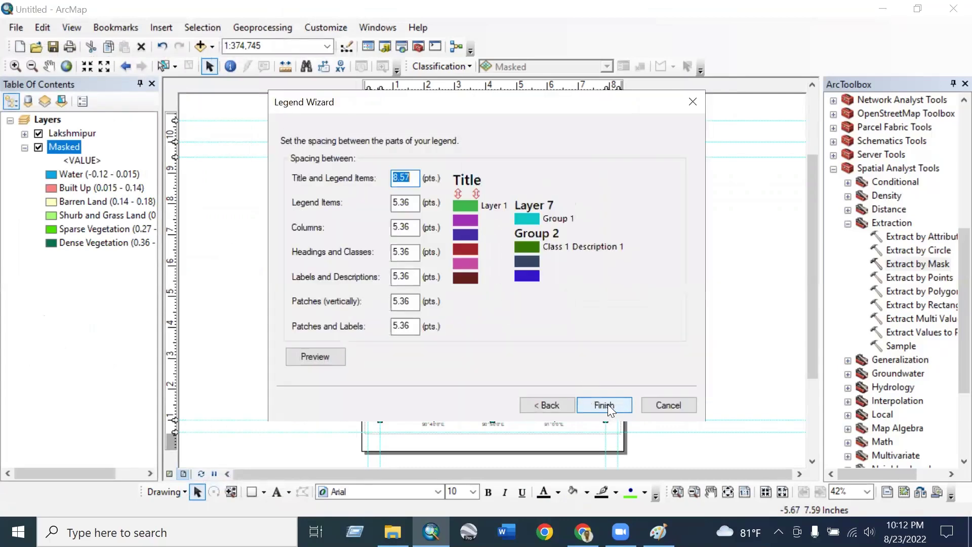
click(603, 343)
drag(443, 279, 418, 356)
- Clear the <VALUE> heading under Masked and rename the Masked layer to NDVI
click(92, 163)
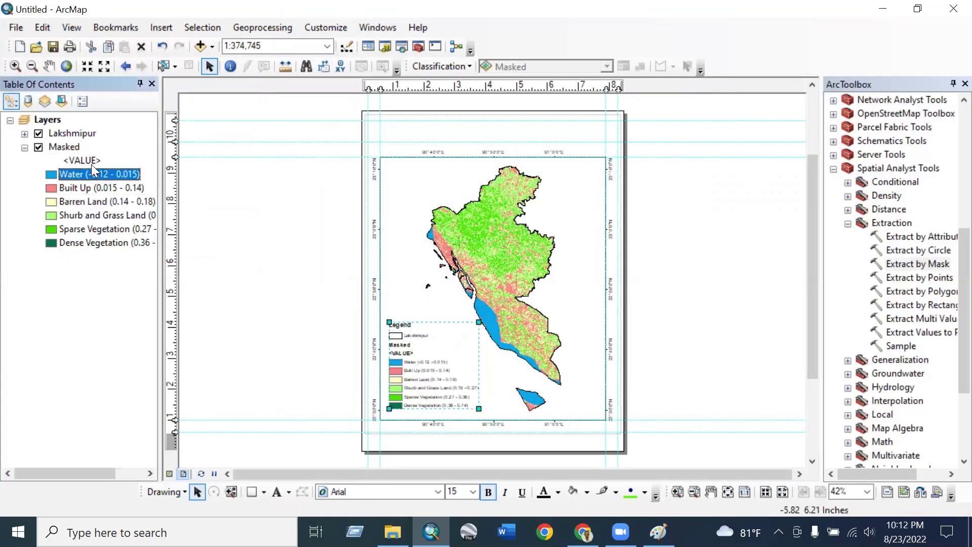
click(92, 161)
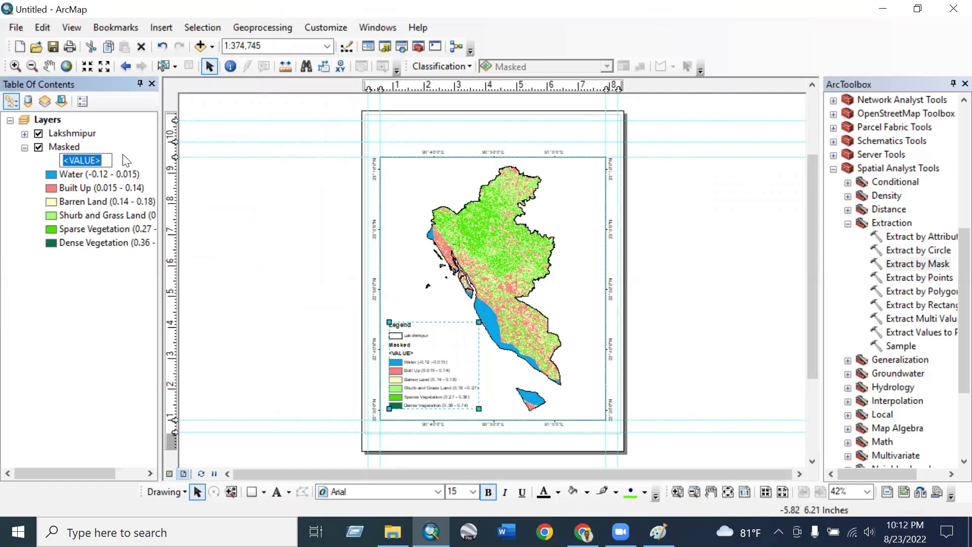
key(Delete)
key(Return)
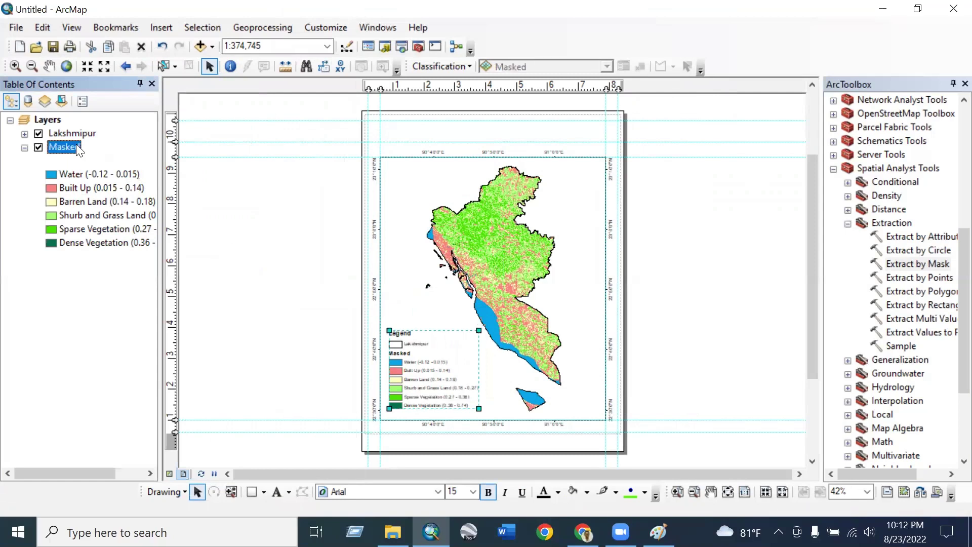
text(NDVI)
key(Return)
click(91, 133)
click(84, 309)
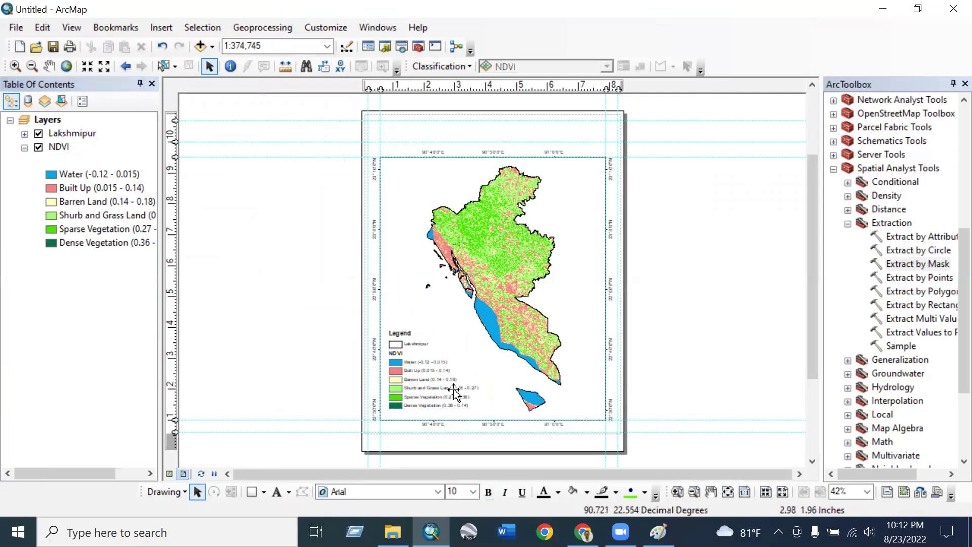
click(697, 371)
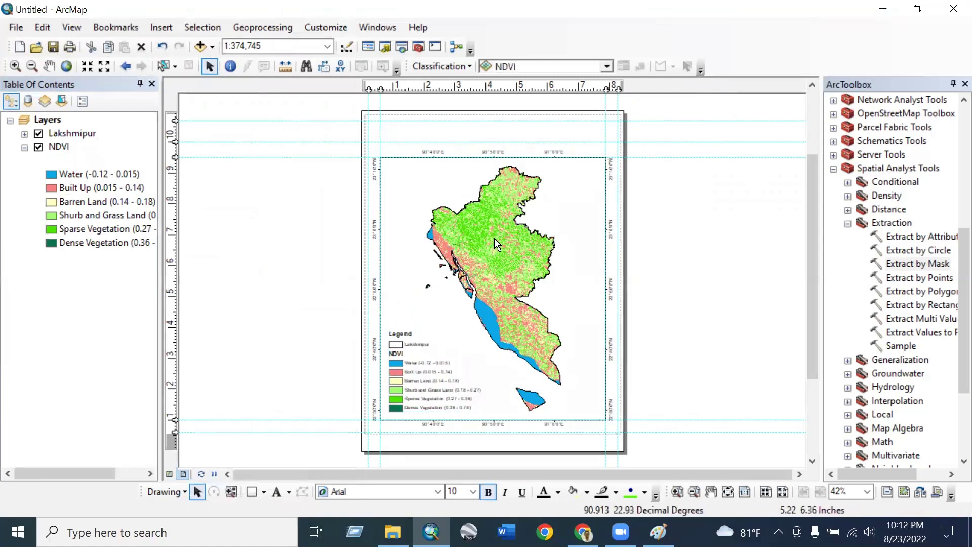
- Insert an ESRI North 3 north arrow into the layout
click(164, 28)
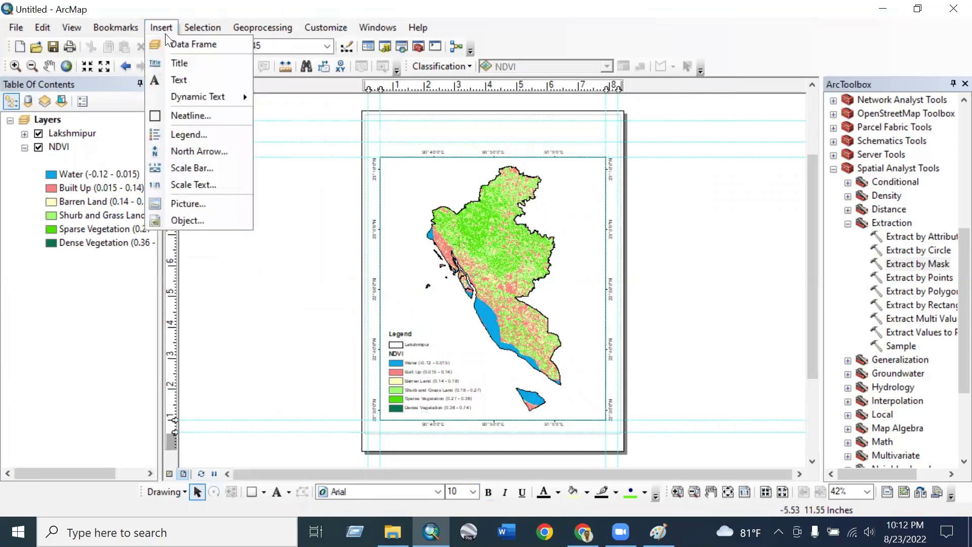
click(197, 135)
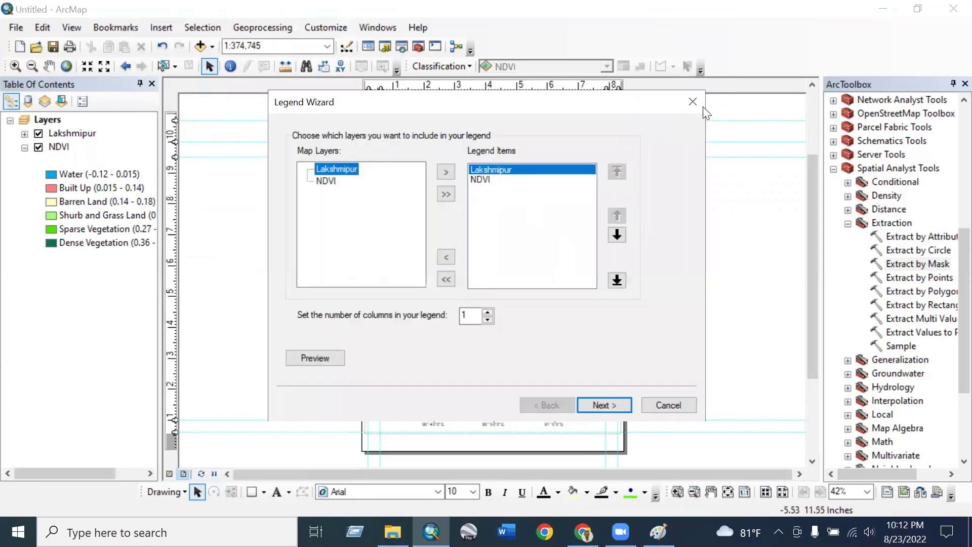
key(Escape)
click(167, 30)
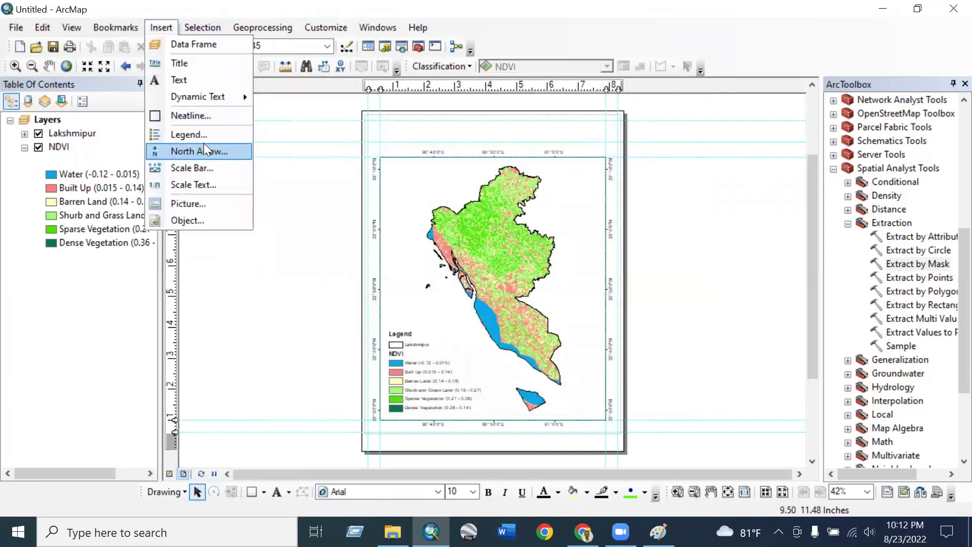
click(200, 150)
click(177, 95)
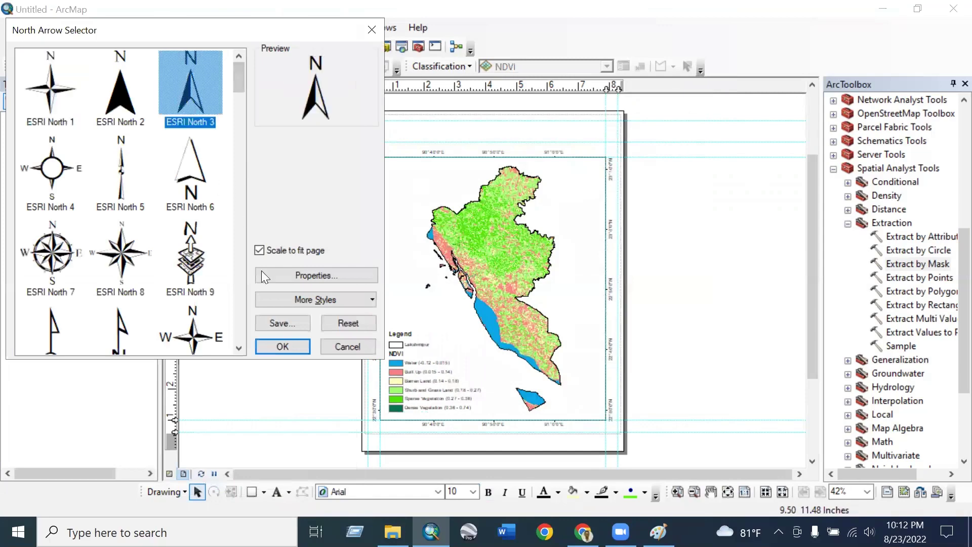
click(291, 344)
- Add a scale bar, move the north arrow to the map's top right, and resize the scale bar
click(154, 26)
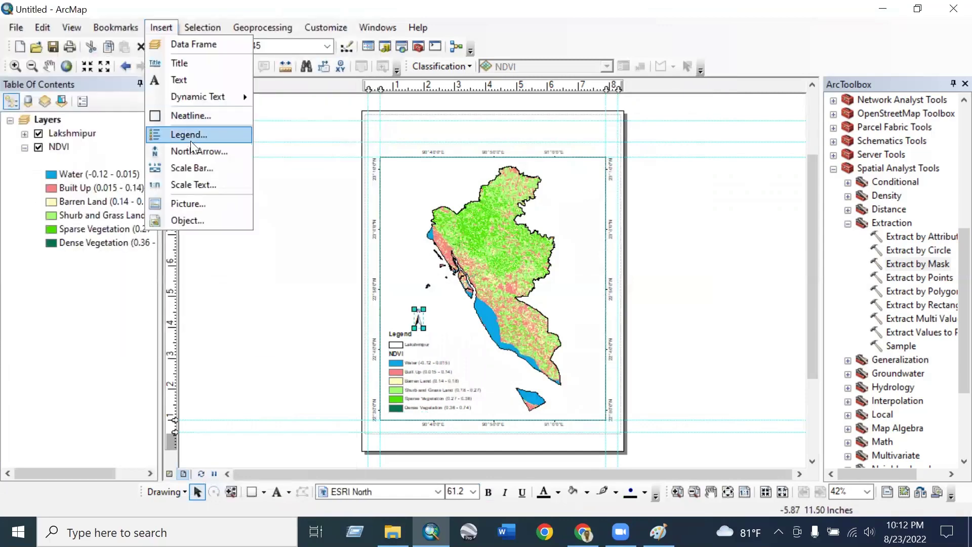
click(207, 169)
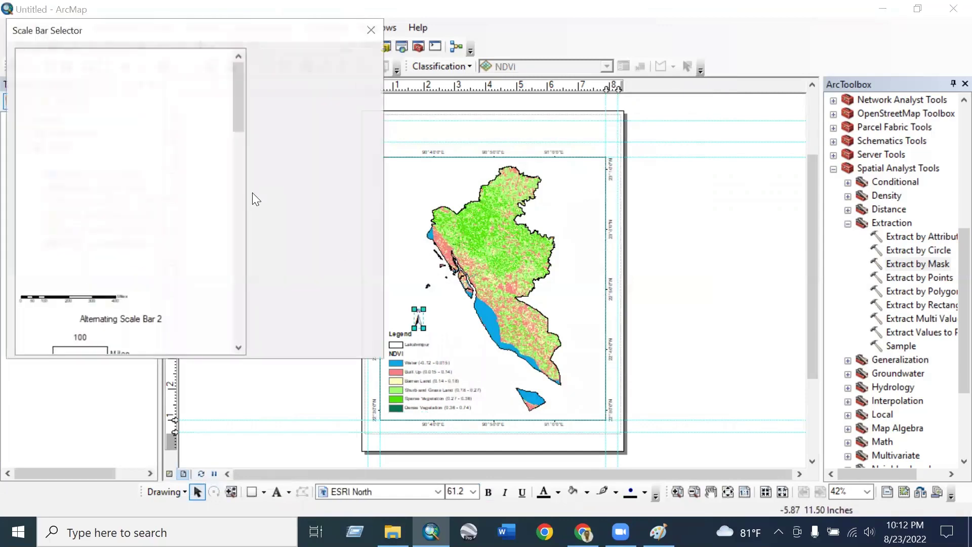
click(282, 346)
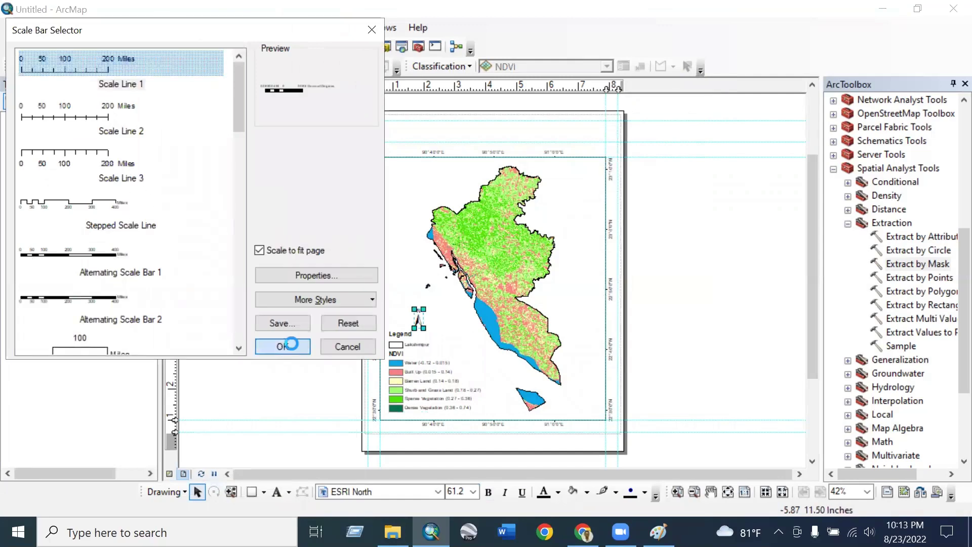
drag(417, 319, 580, 199)
click(459, 294)
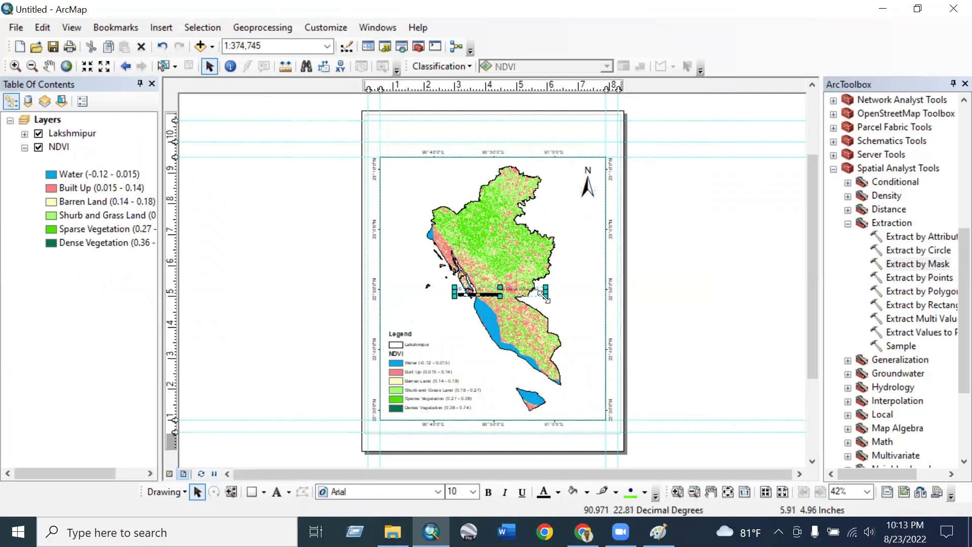
drag(545, 296, 625, 367)
drag(625, 328, 725, 324)
drag(590, 287, 590, 341)
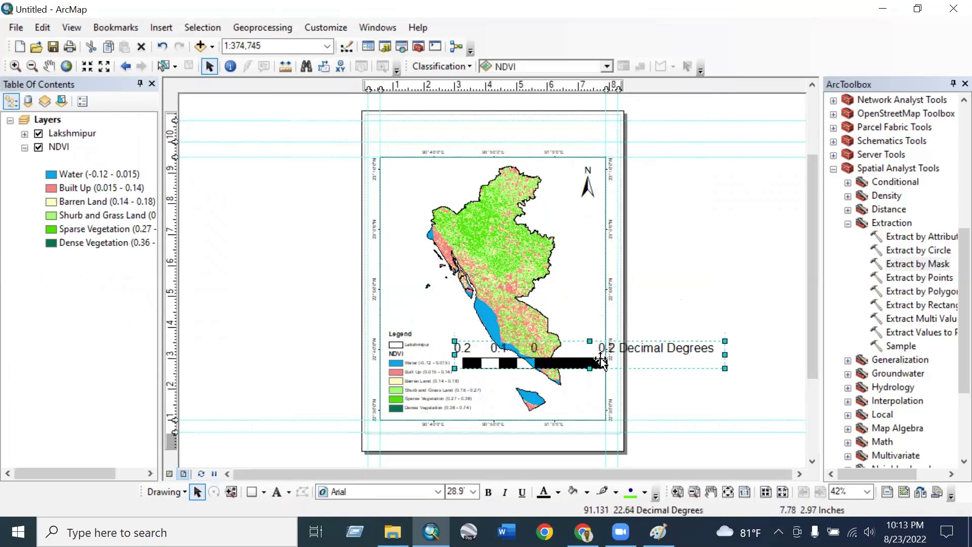
drag(727, 357, 690, 357)
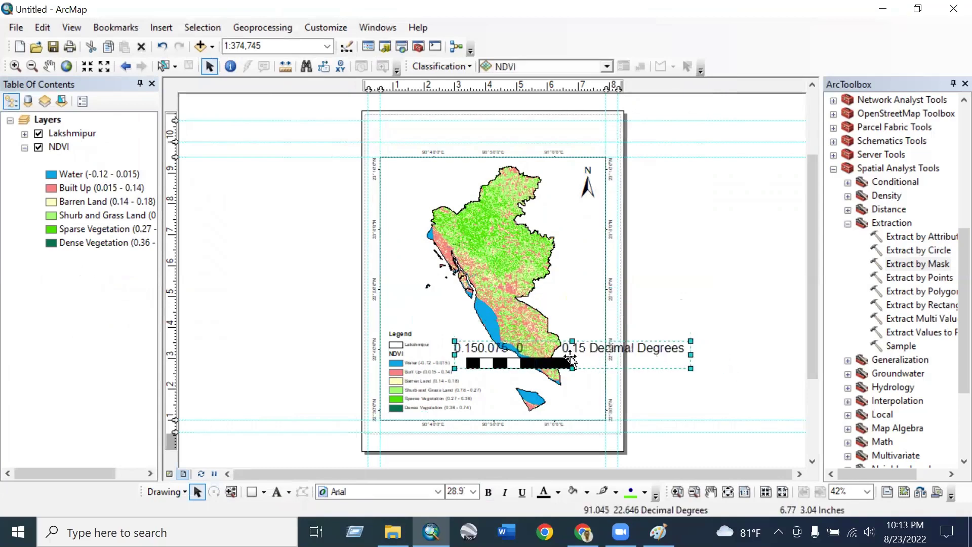
- Set the scale bar's division units to Kilometers with the label 'km'
right_click(569, 357)
click(601, 349)
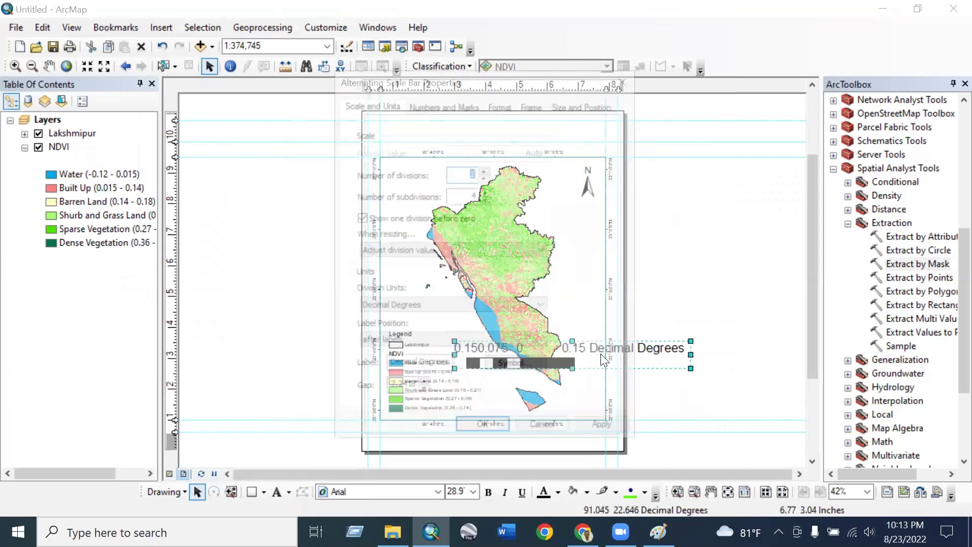
click(425, 308)
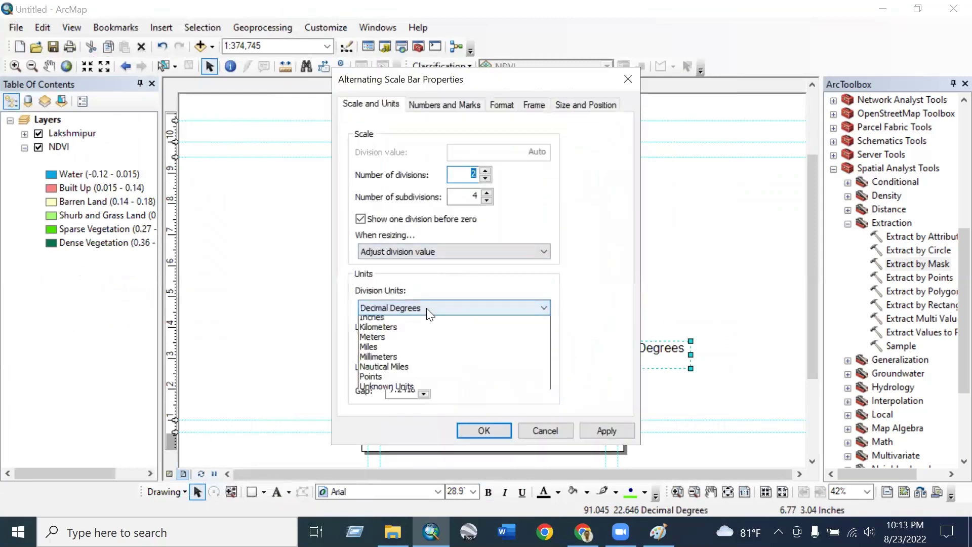
click(442, 290)
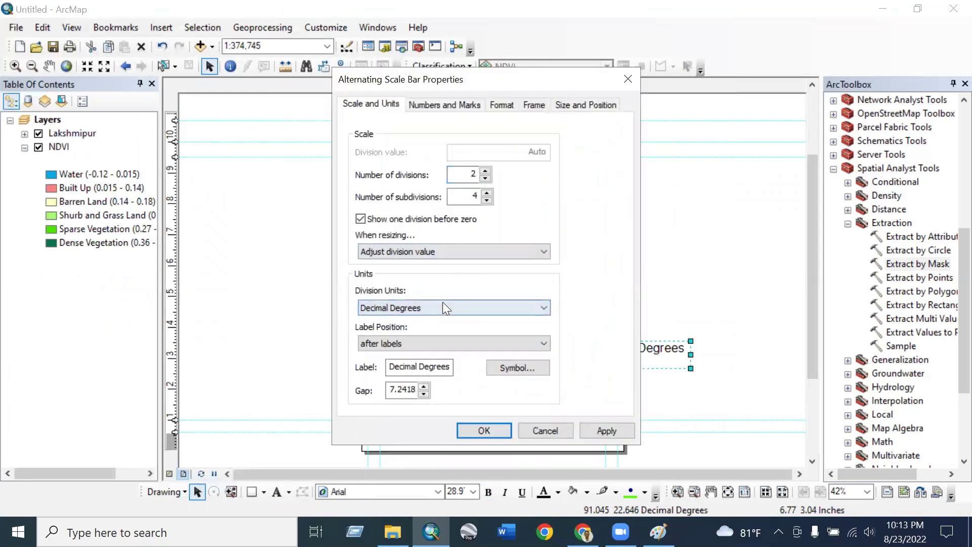
click(442, 305)
click(409, 371)
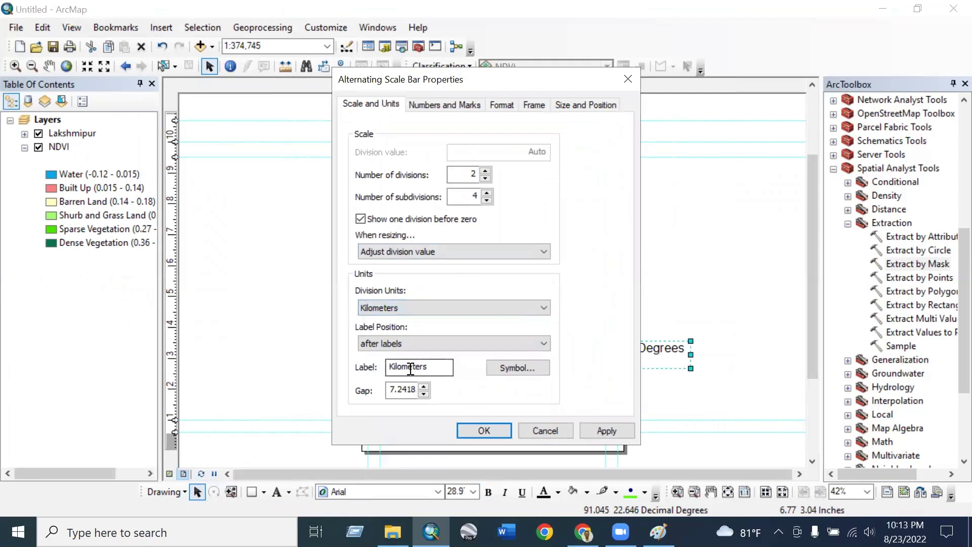
drag(428, 363, 319, 375)
text(km)
click(500, 431)
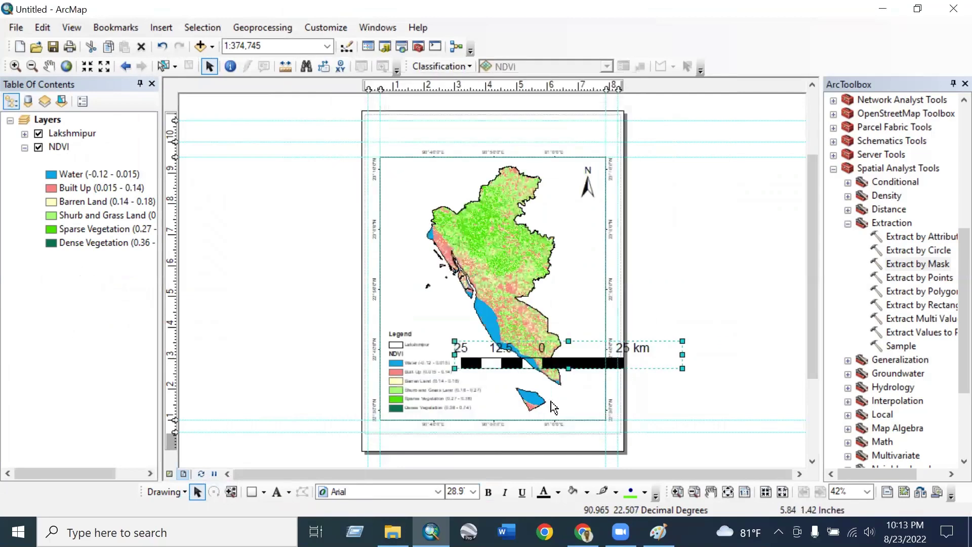
- Shorten the scale bar to 10 km and move it just above the legend
drag(582, 363, 598, 367)
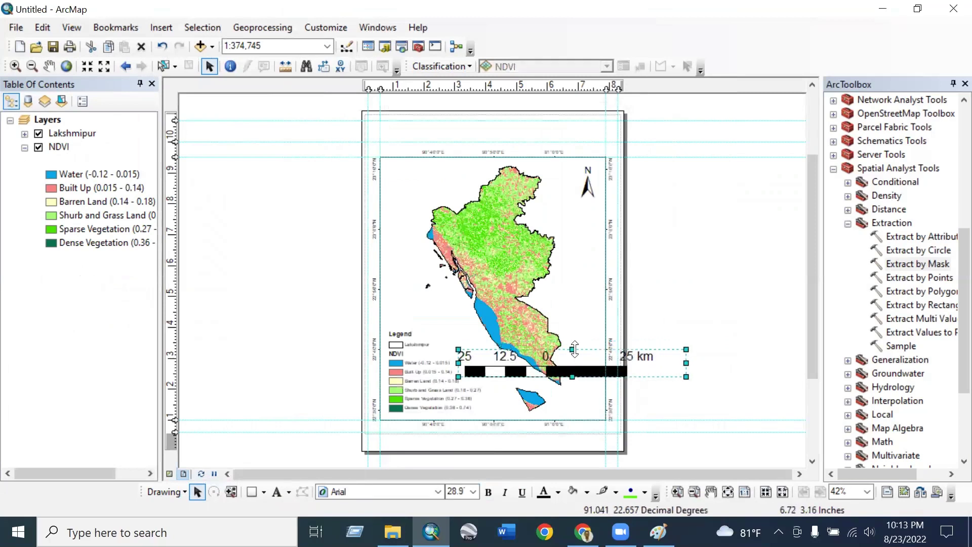
drag(686, 370, 583, 408)
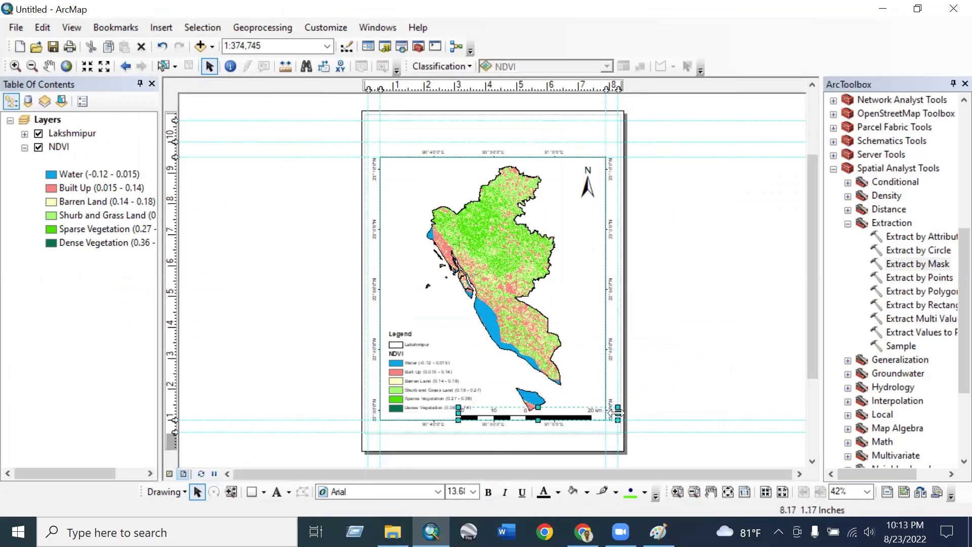
drag(617, 416, 621, 418)
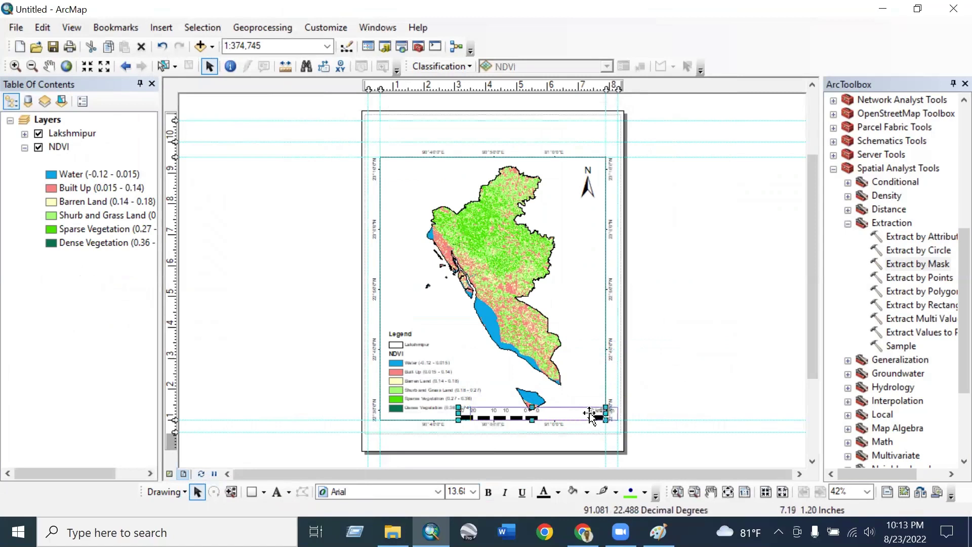
key(Escape)
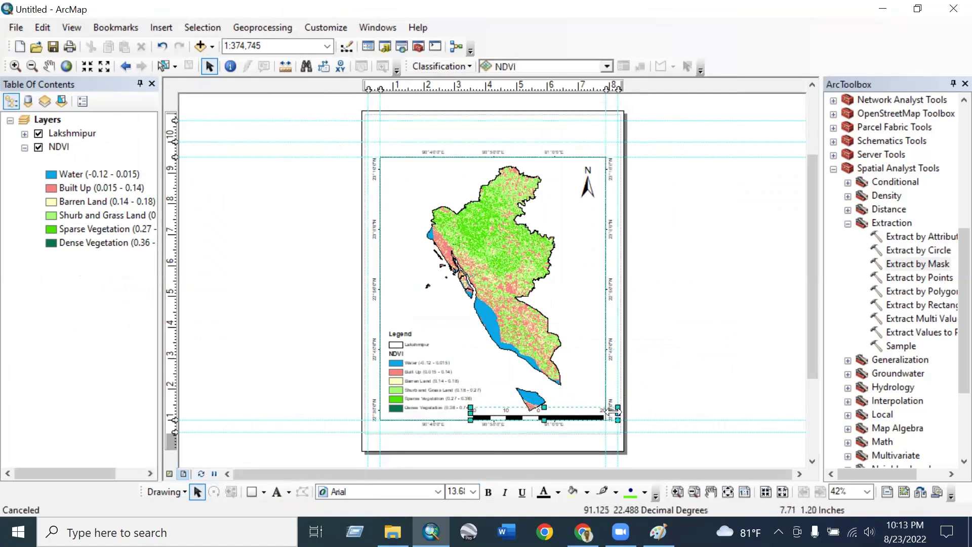
click(600, 415)
drag(601, 415, 546, 414)
click(685, 401)
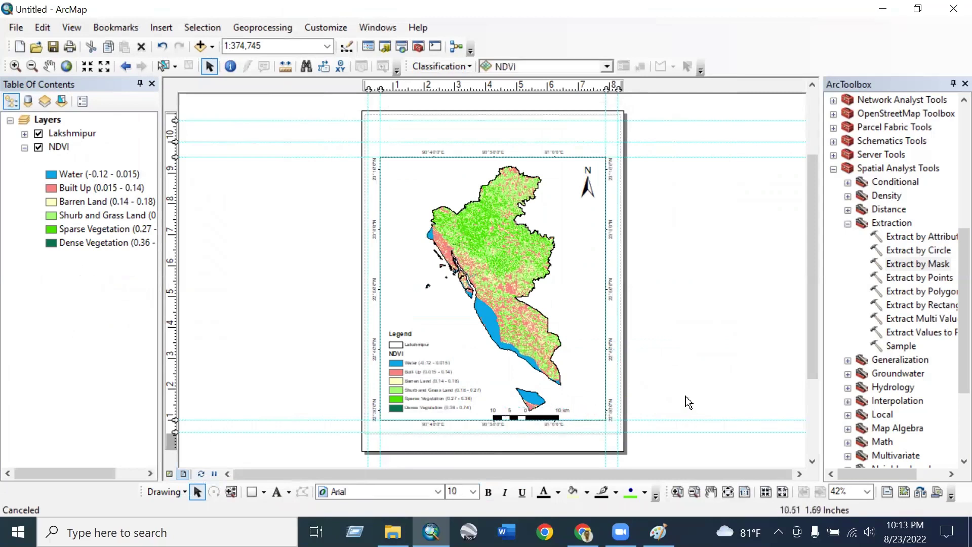
click(538, 418)
drag(534, 416, 427, 317)
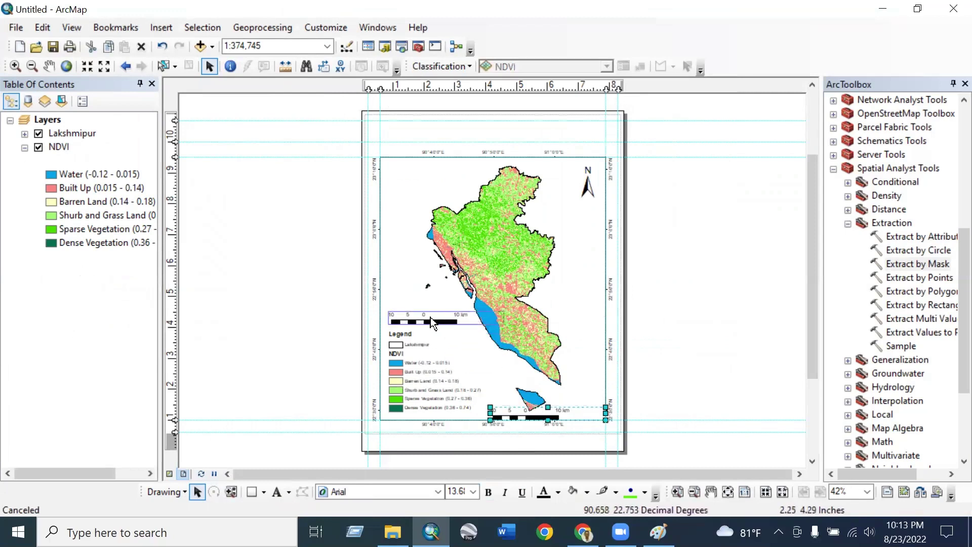
click(724, 314)
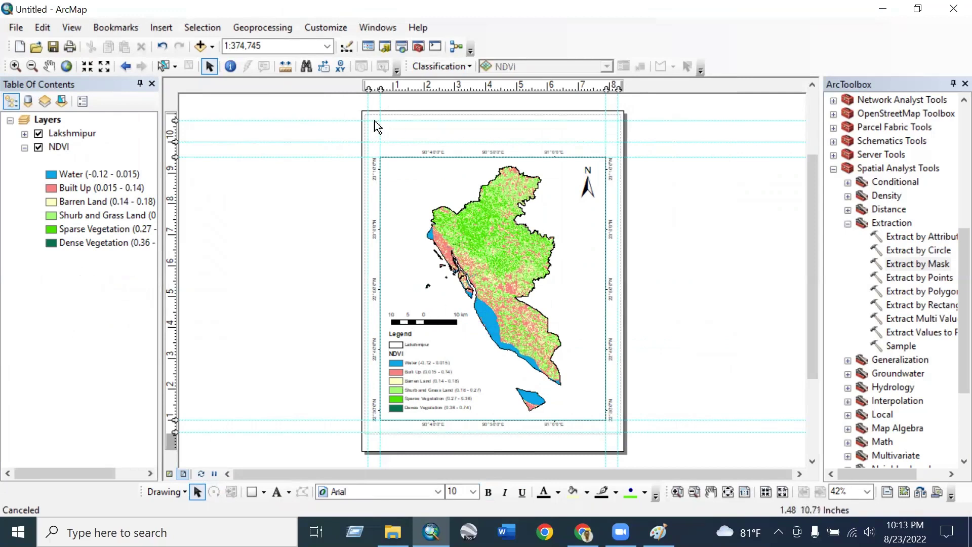
- Add a title text element 'NDVI of Laxmipur district' near the top of the page
click(277, 491)
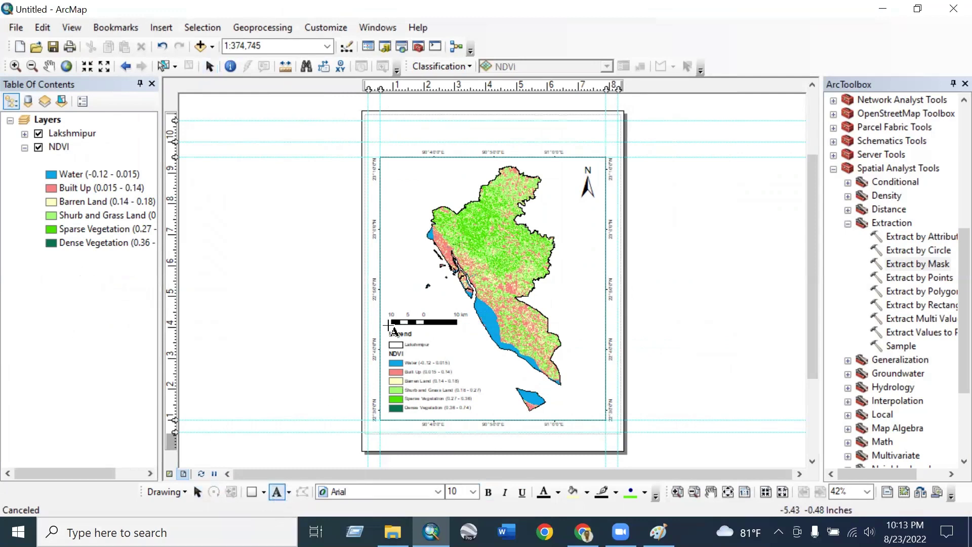
click(471, 128)
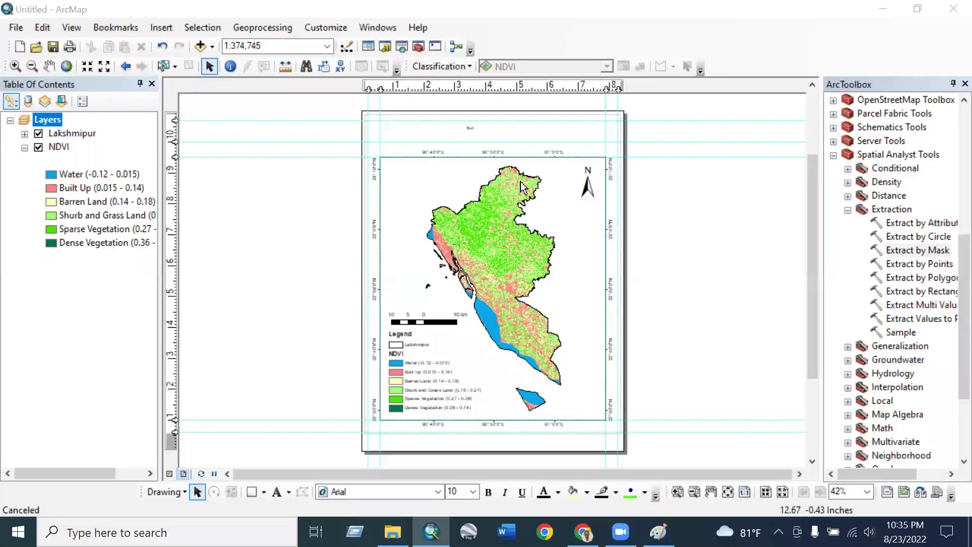
double_click(471, 128)
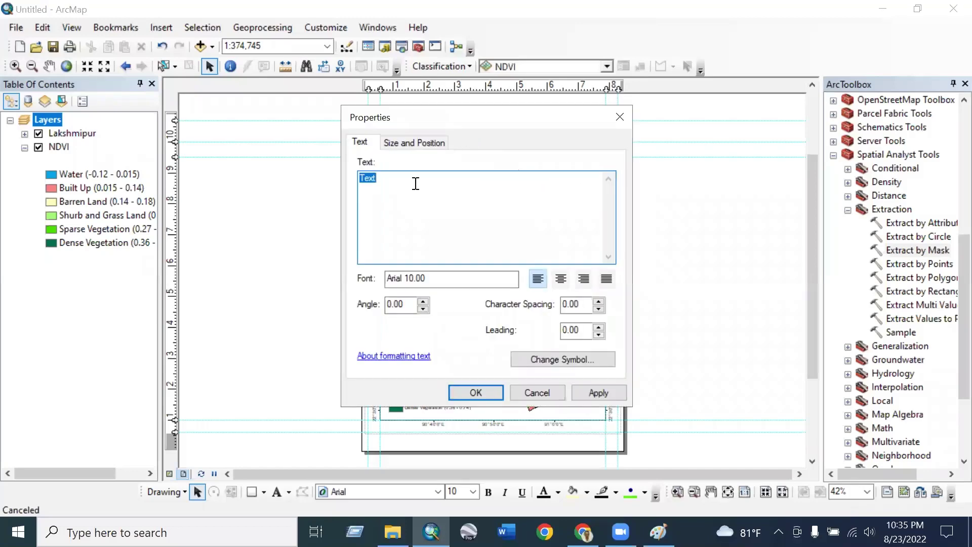
text(Laxmipur district)
- Change the title's font to Times New Roman at size 24
click(563, 361)
click(661, 229)
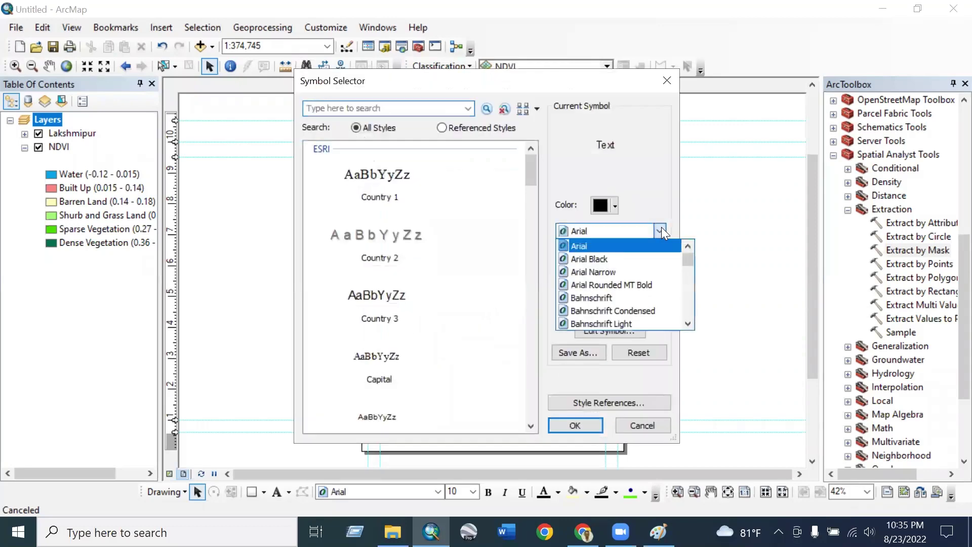
text(Times New Roman)
key(Return)
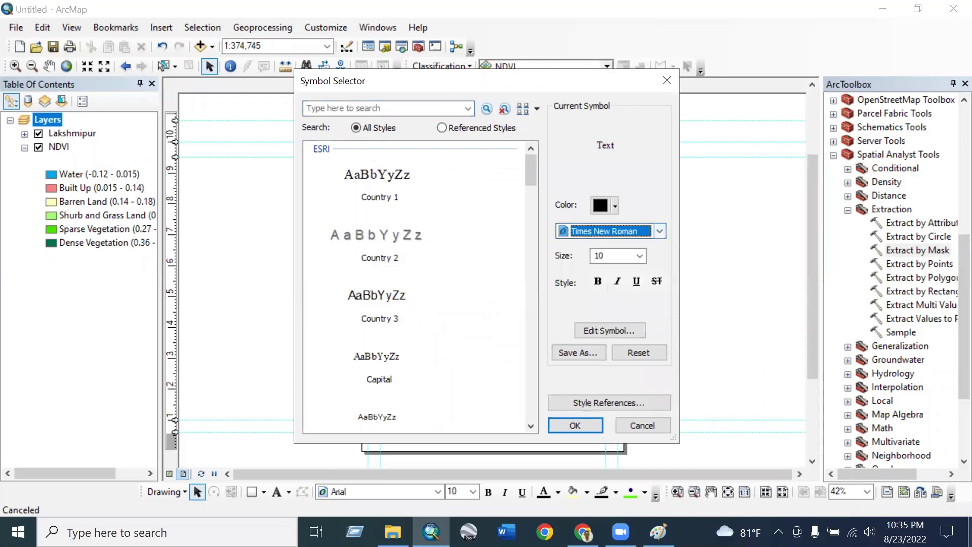
click(640, 255)
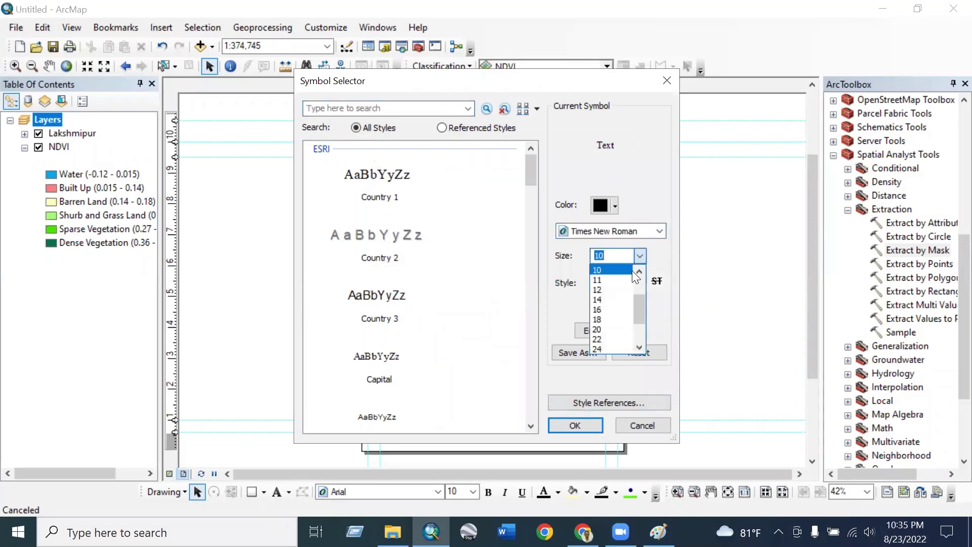
click(609, 314)
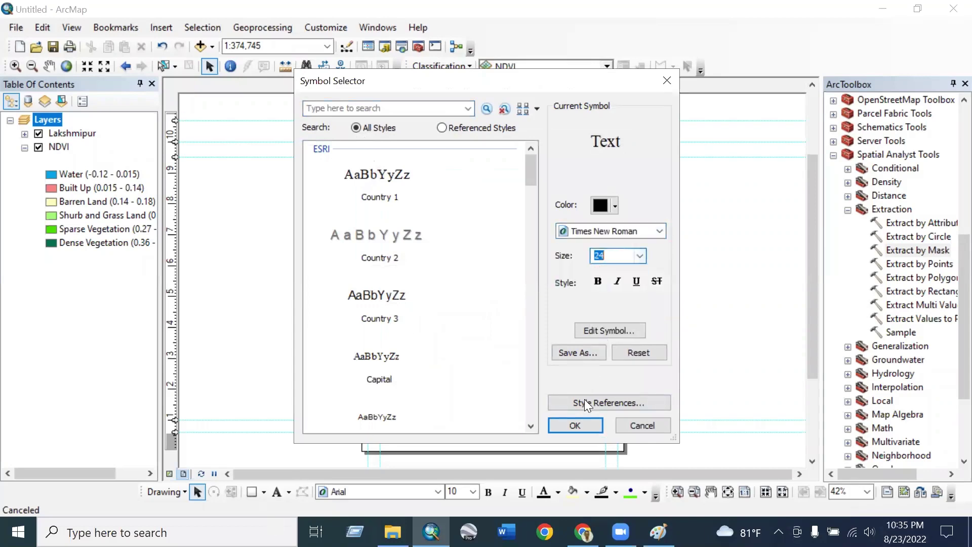
click(577, 424)
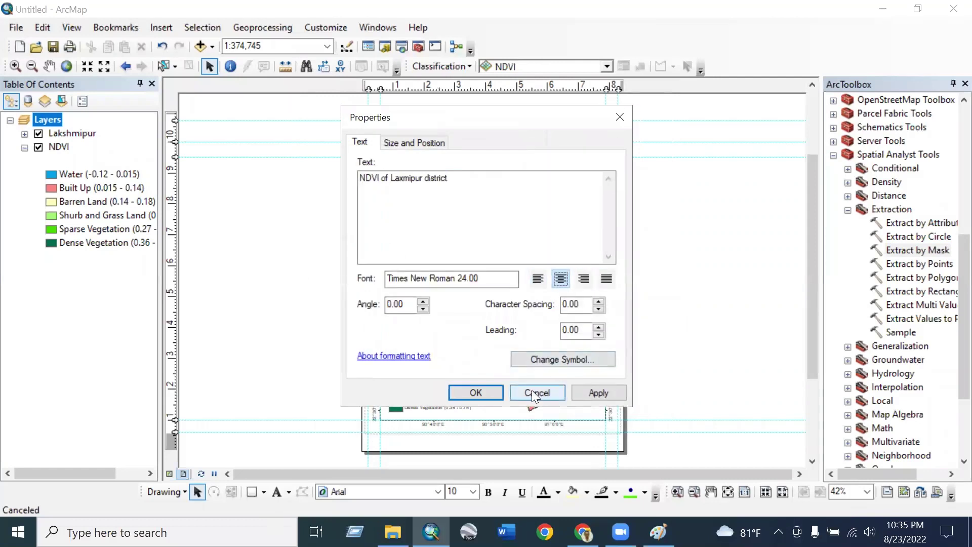
click(473, 393)
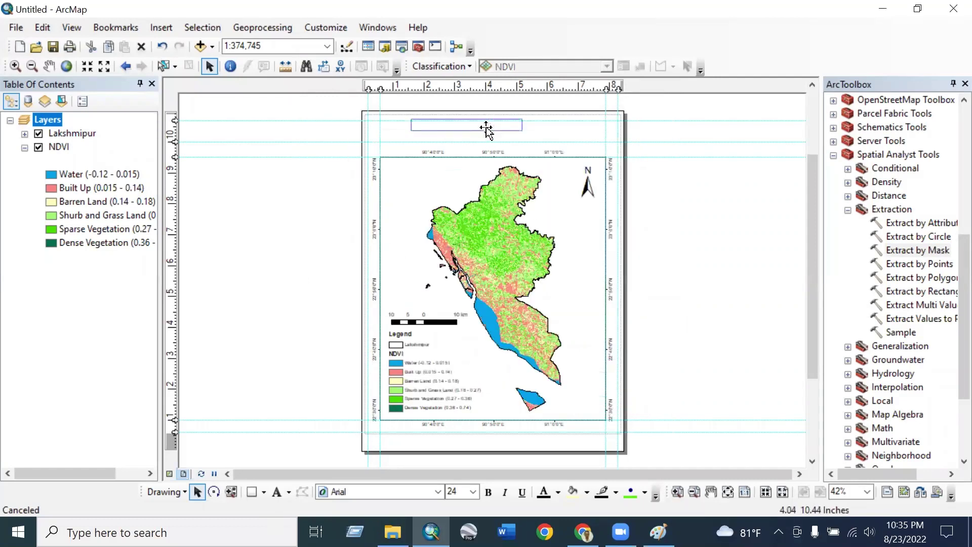
- Centre the title at the top of the page and draw a page-sized rectangle
drag(486, 130, 513, 134)
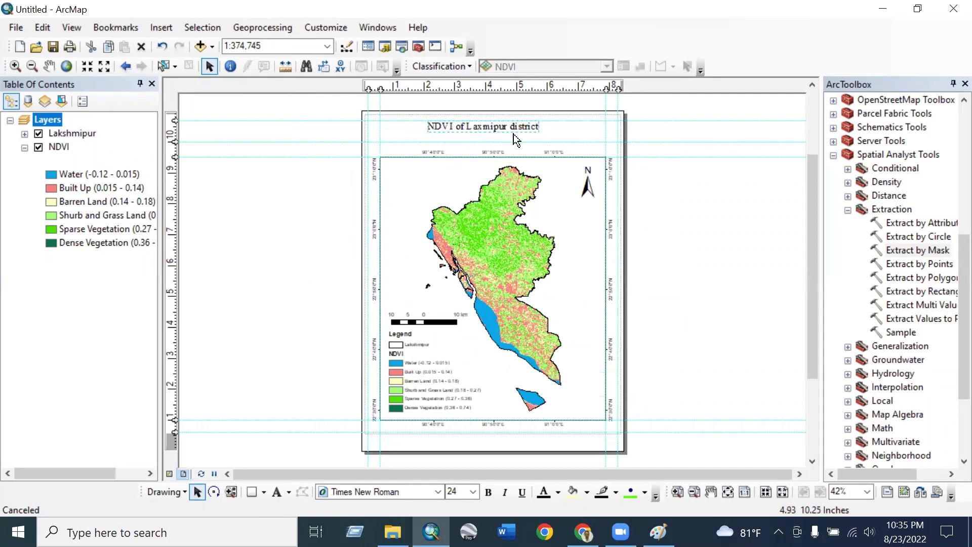
click(659, 218)
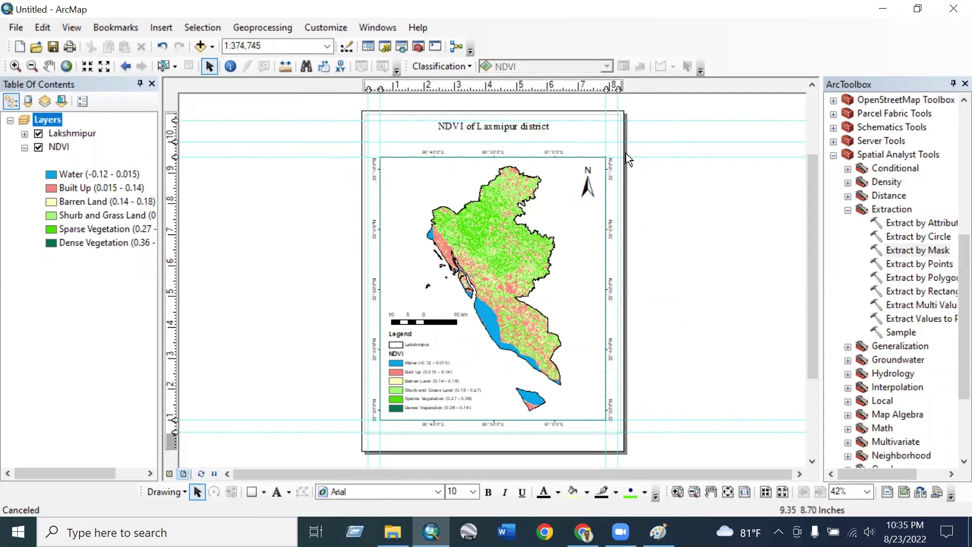
click(250, 494)
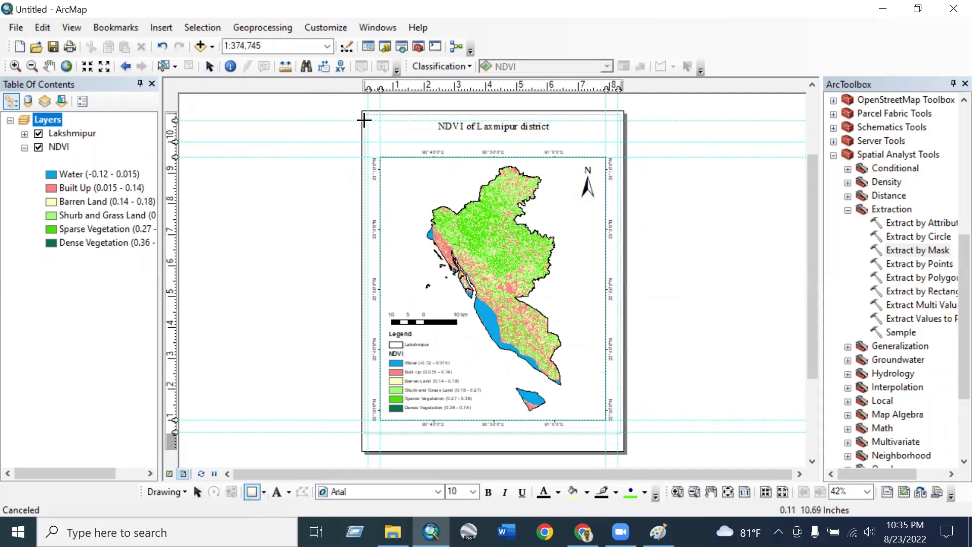
mouse_move(367, 120)
mouse_down()
mouse_move(468, 265)
mouse_move(565, 451)
mouse_move(591, 430)
mouse_move(618, 432)
mouse_up()
- Give the border rectangle no fill and a dark grey outline
right_click(524, 309)
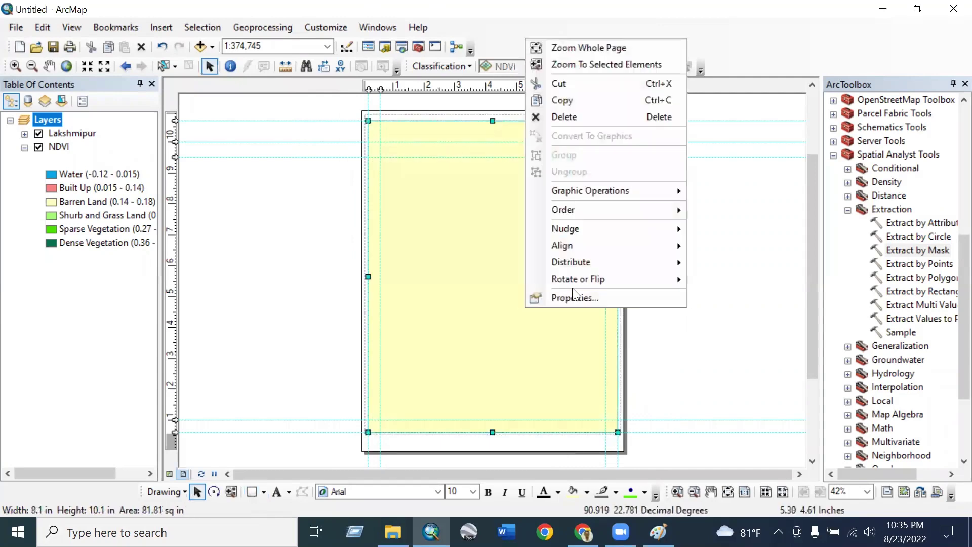
click(575, 298)
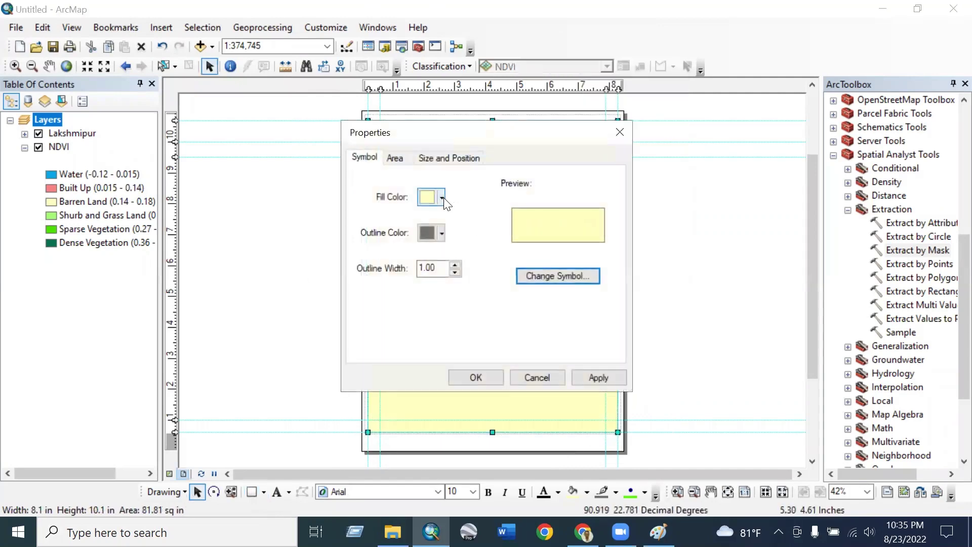
click(441, 198)
click(446, 218)
click(441, 233)
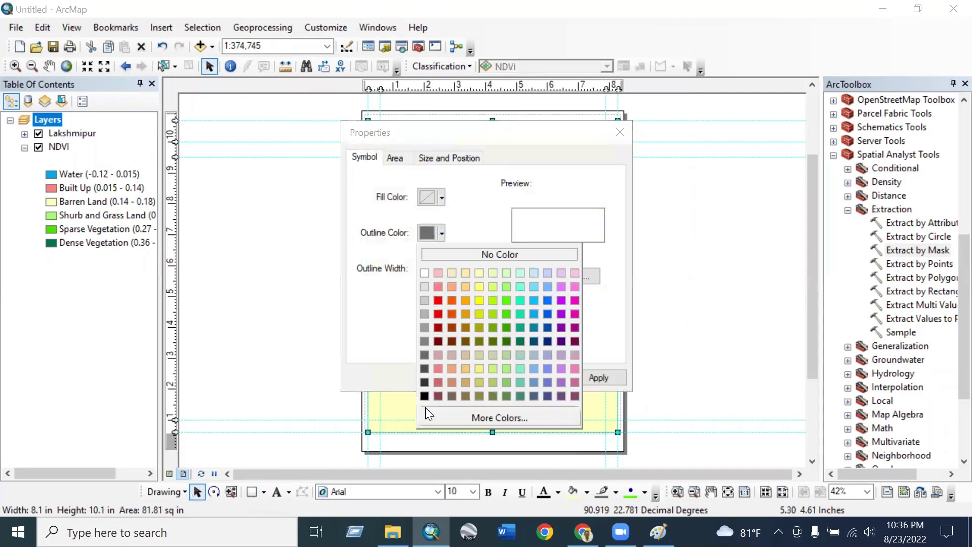
click(434, 396)
click(468, 378)
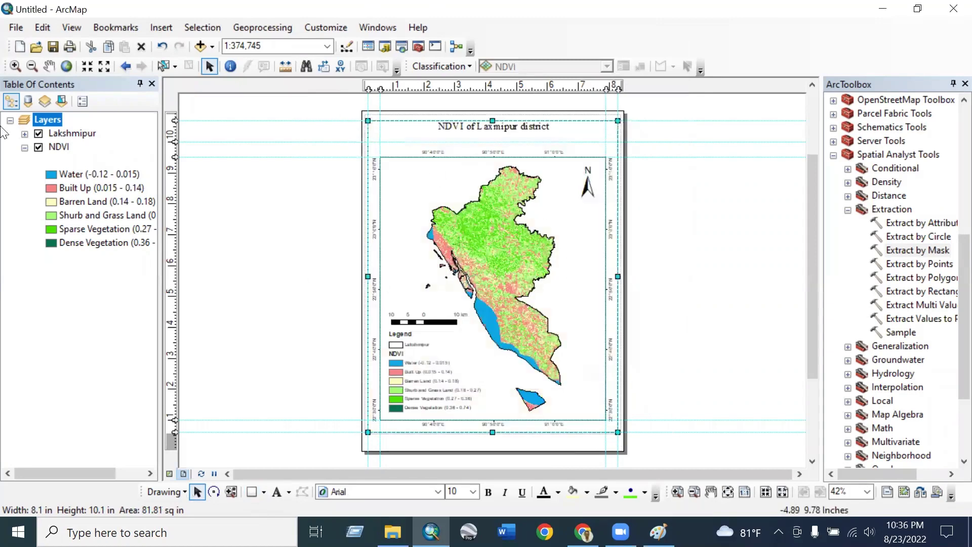
click(16, 28)
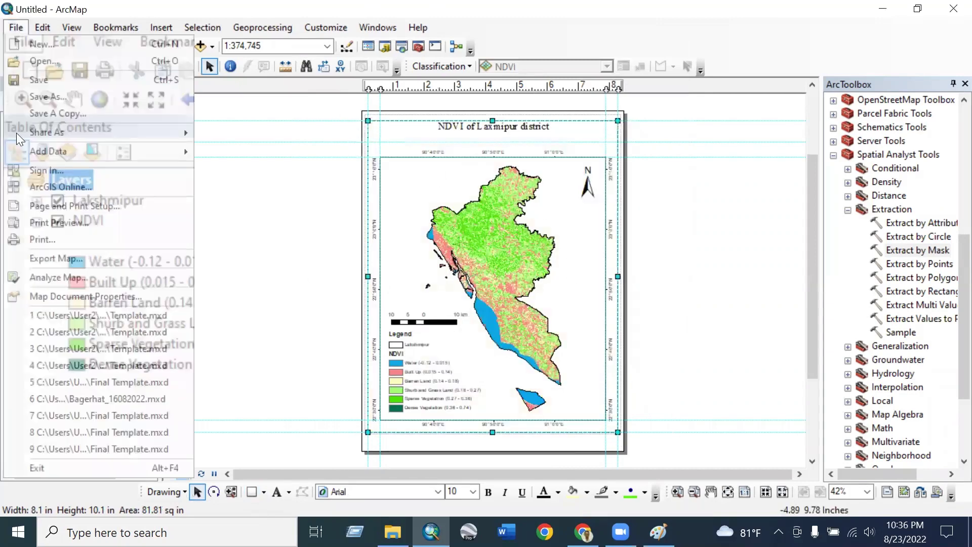
- Export the layout as a 400 dpi JPEG named NDVI on the Desktop, switch to Data View, and minimize ArcMap
click(98, 263)
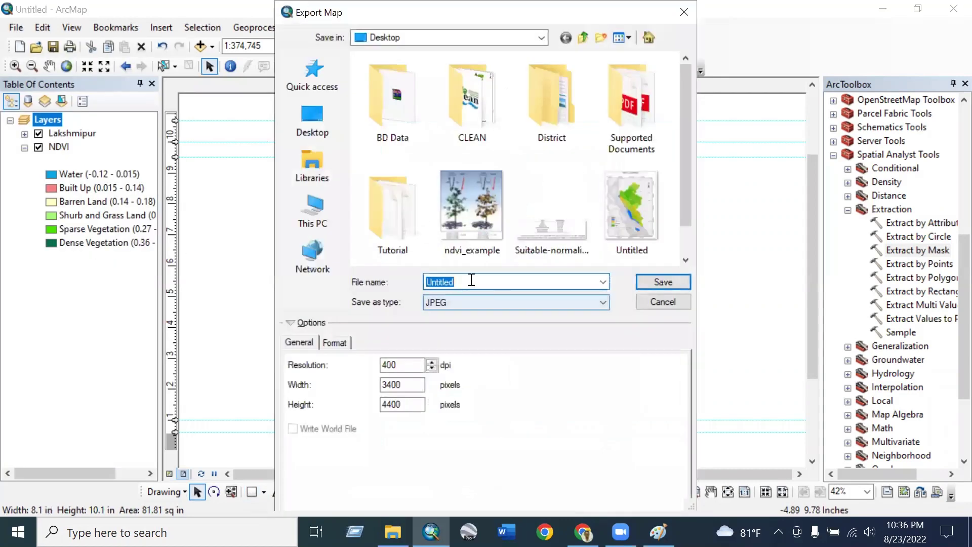
text(NDVI)
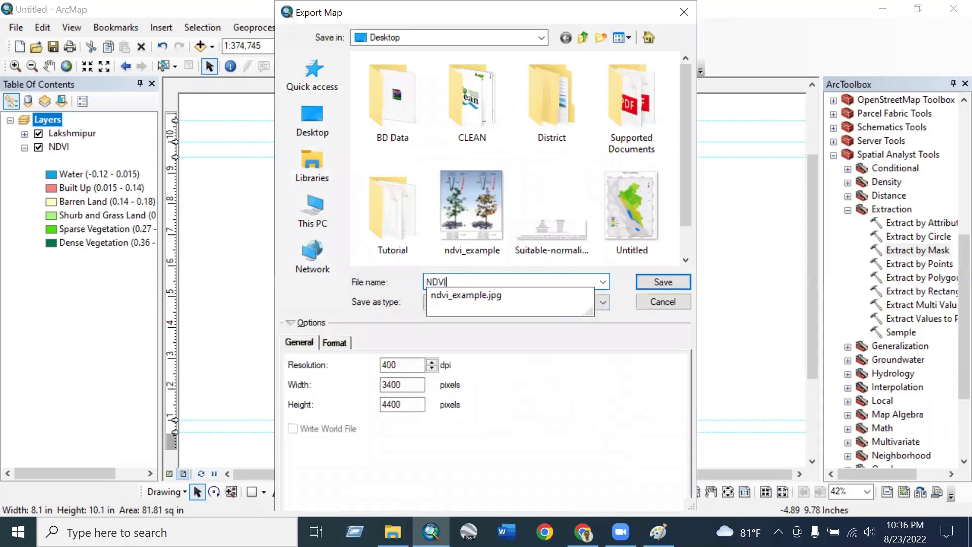
click(289, 124)
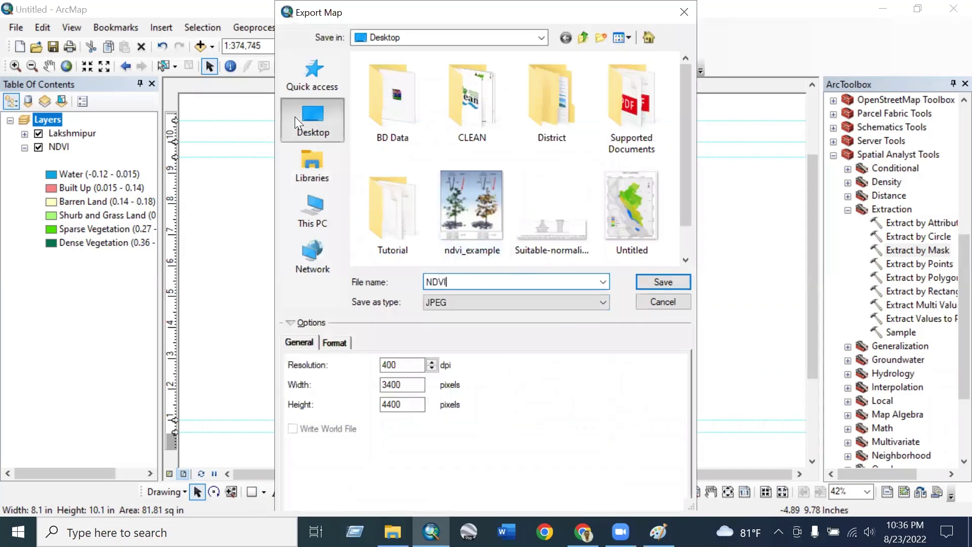
click(679, 280)
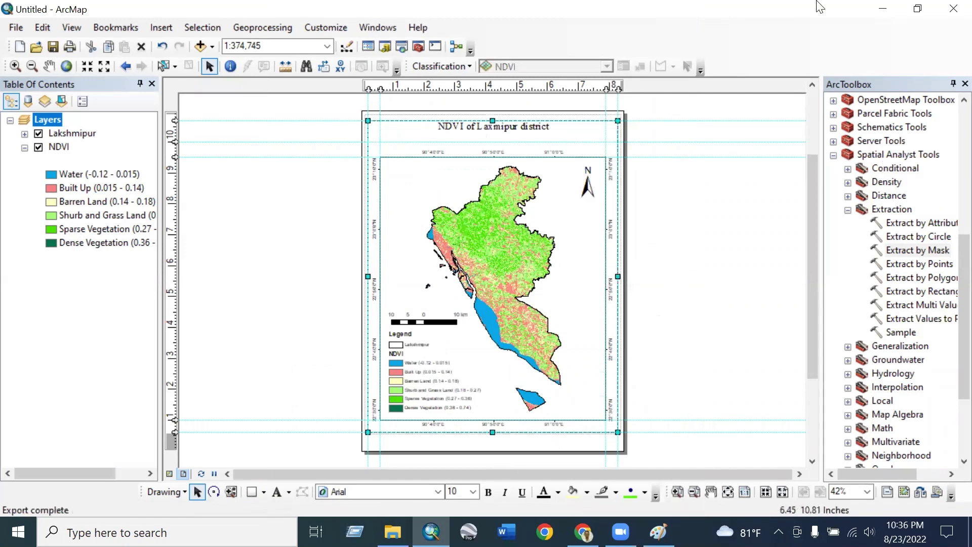
click(603, 223)
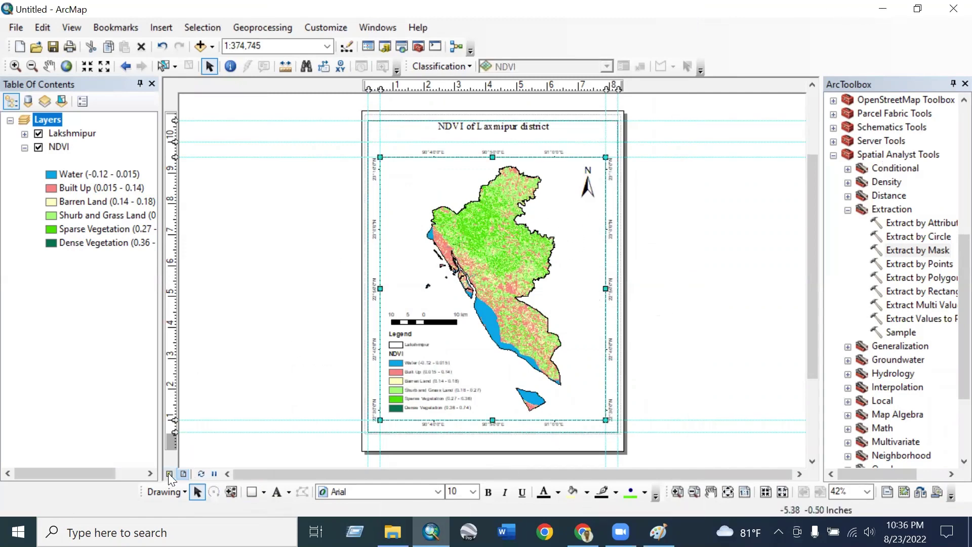
click(169, 474)
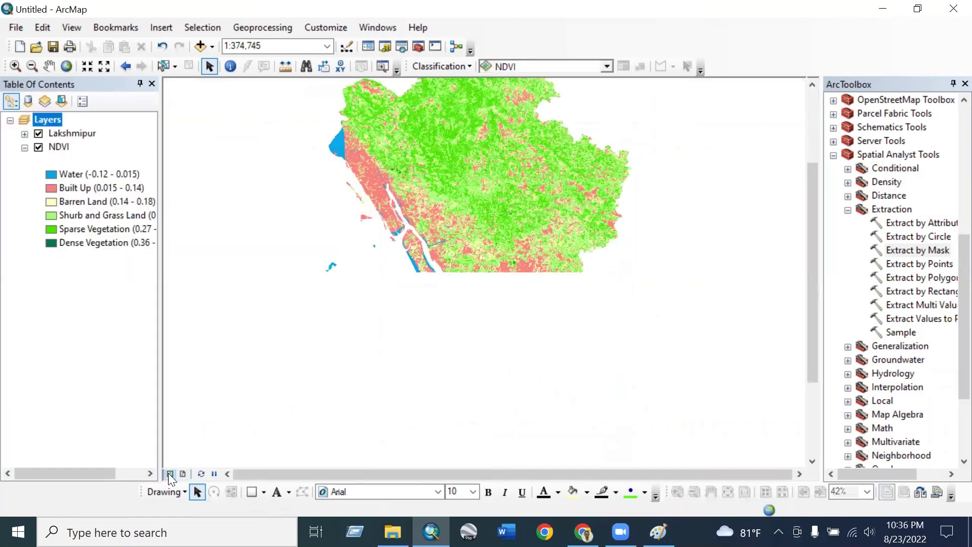
click(882, 9)
- Open the exported NDVI JPEG from the Desktop in Paint to inspect it
click(261, 321)
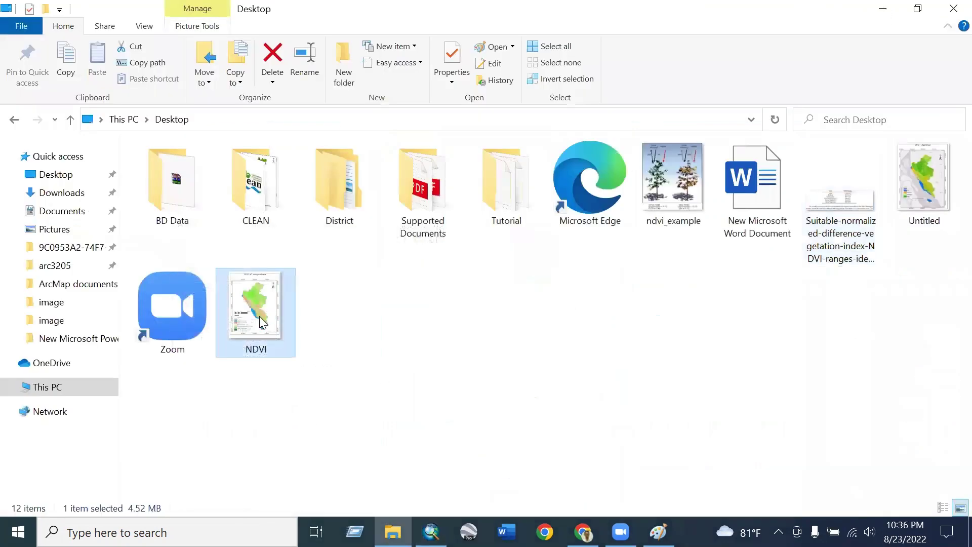
double_click(261, 321)
click(114, 29)
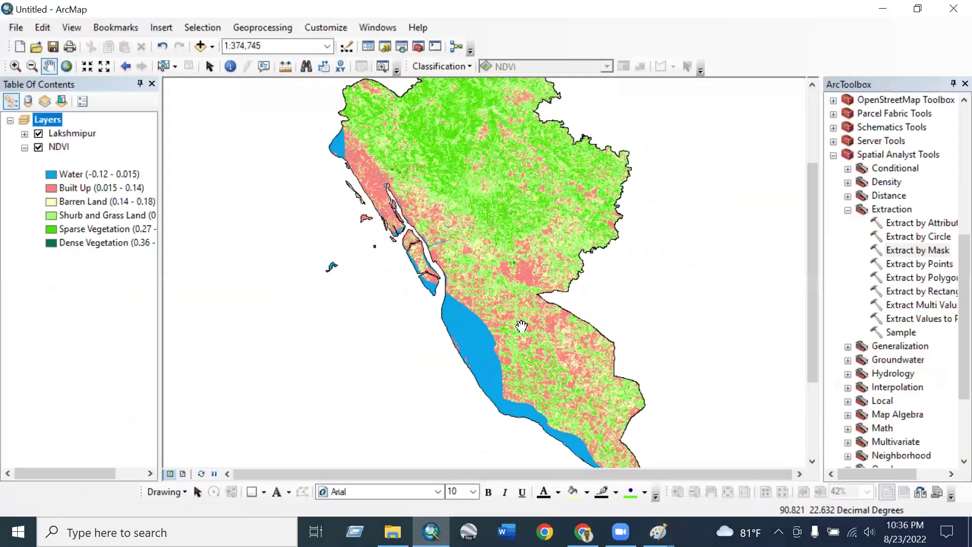
- Zoom out to 1:750,000 and pan slightly to centre Lakshmipur district
scroll(522, 327, up, 2)
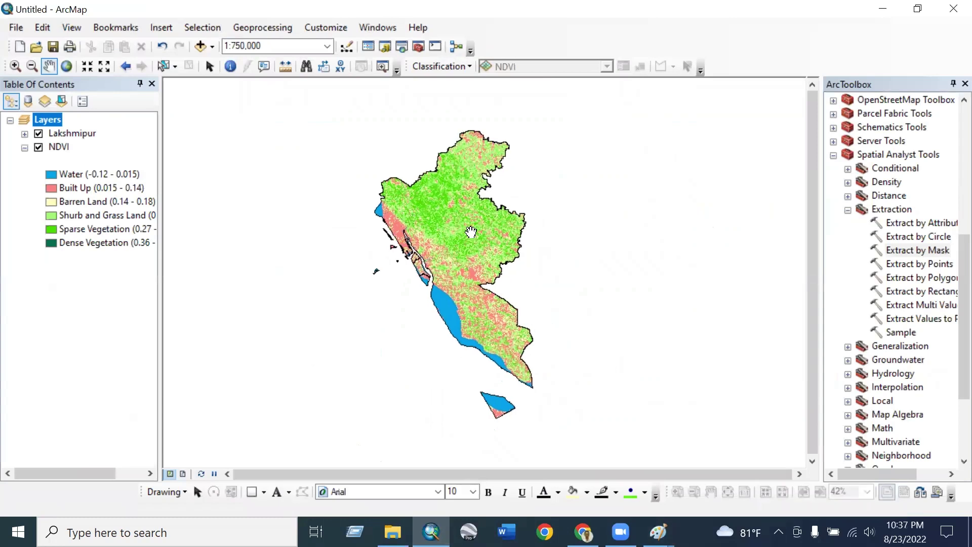
drag(468, 239, 470, 229)
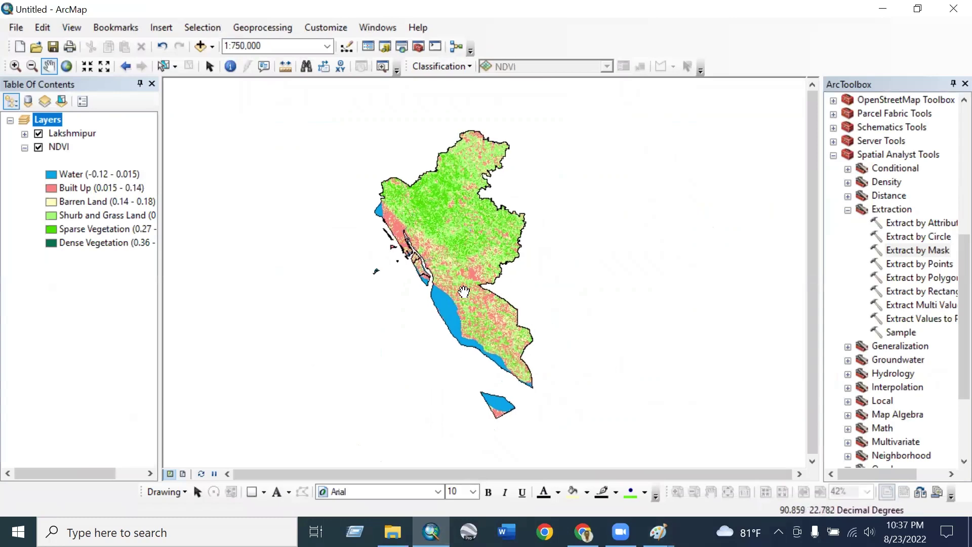